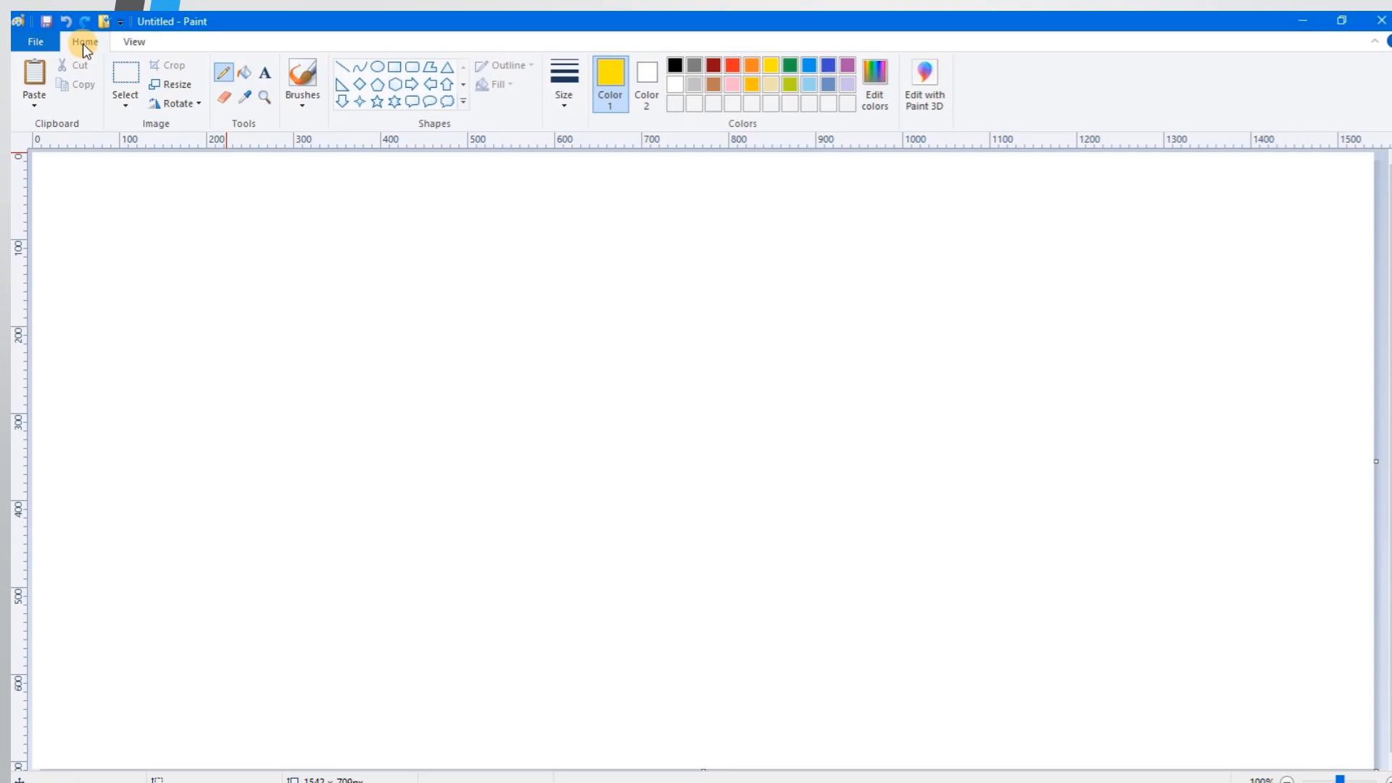
pyautogui.click(37, 42)
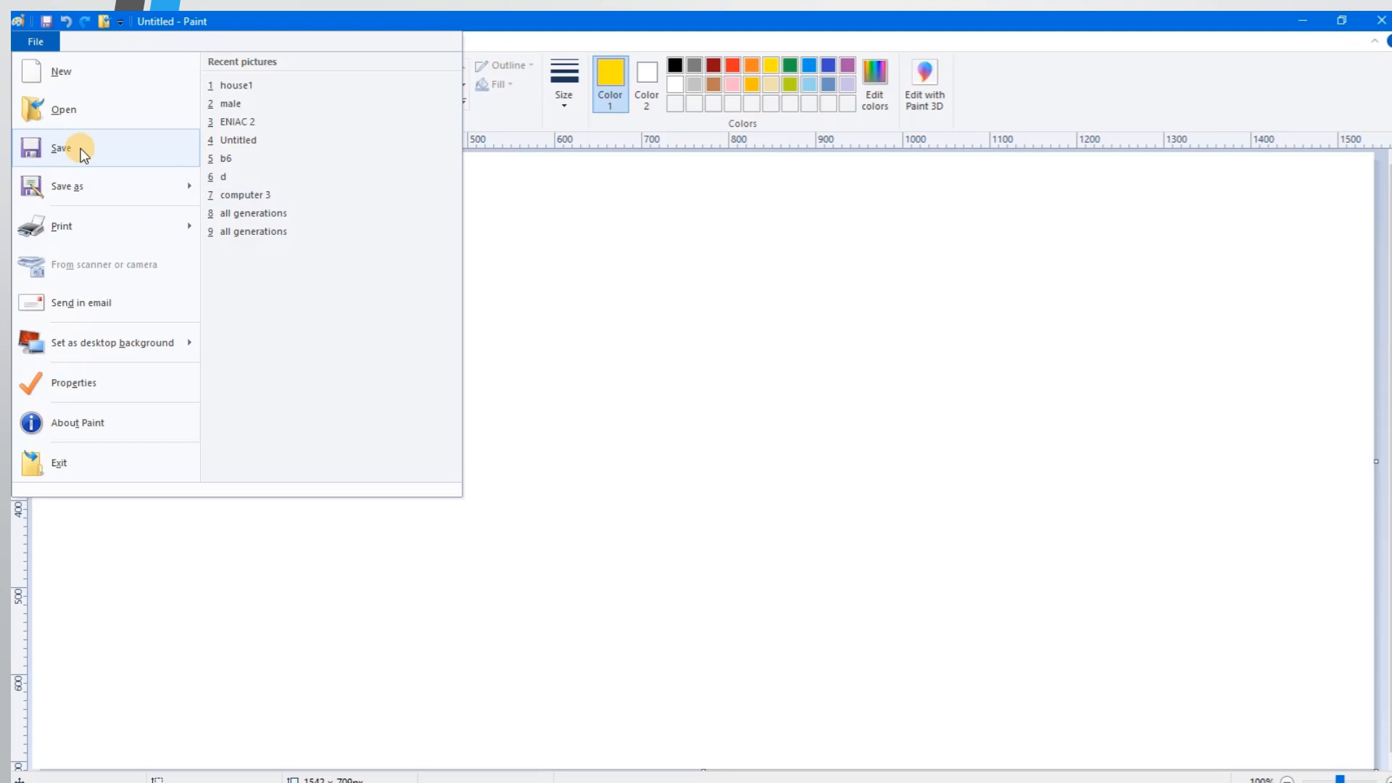
pyautogui.moveTo(80, 196)
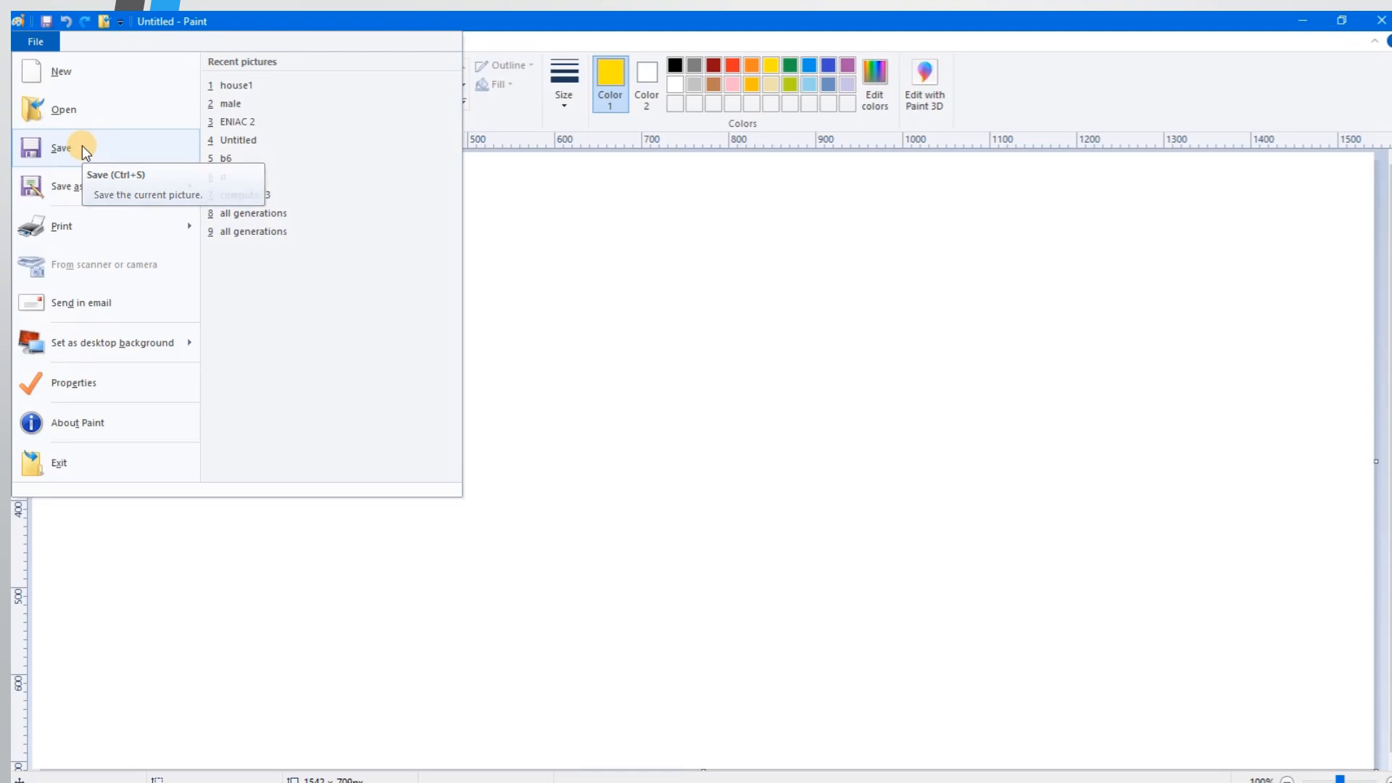
pyautogui.moveTo(87, 229)
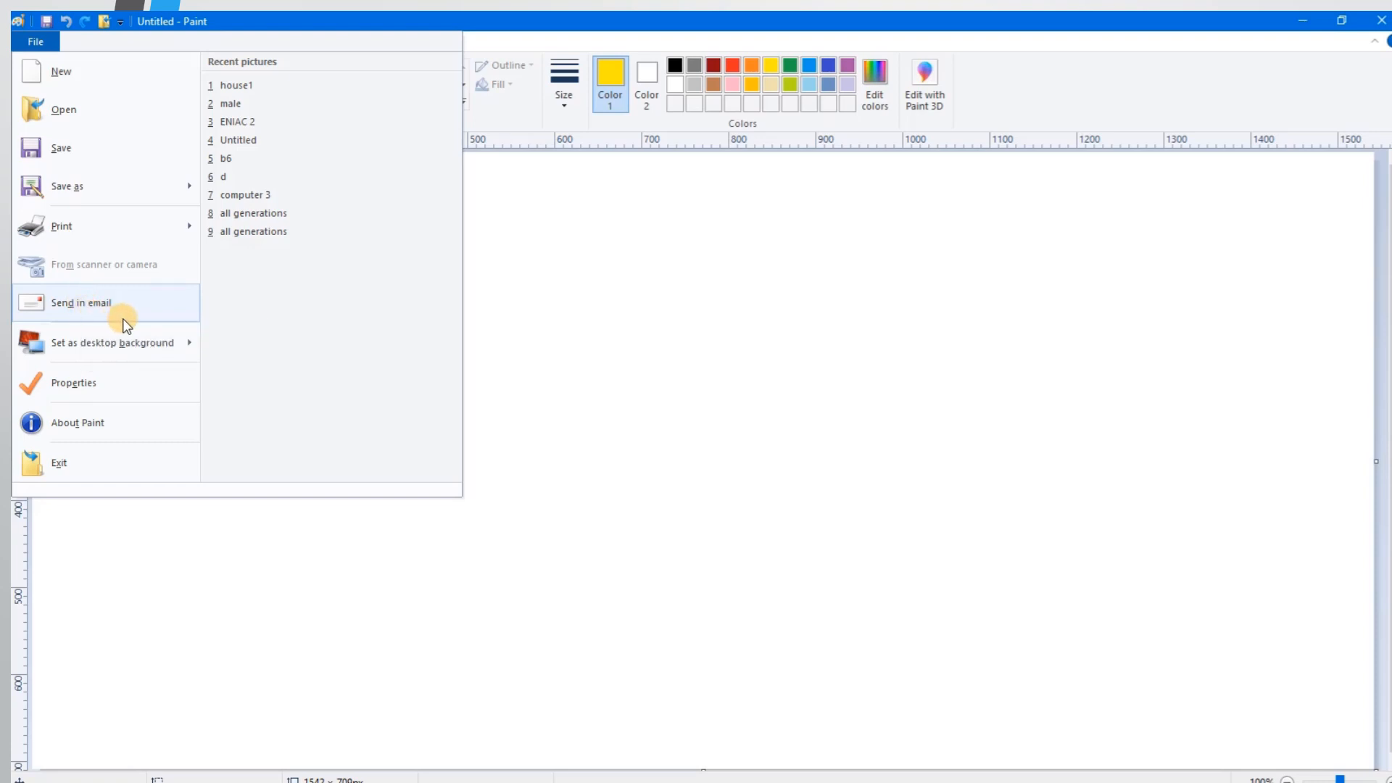
pyautogui.moveTo(125, 347)
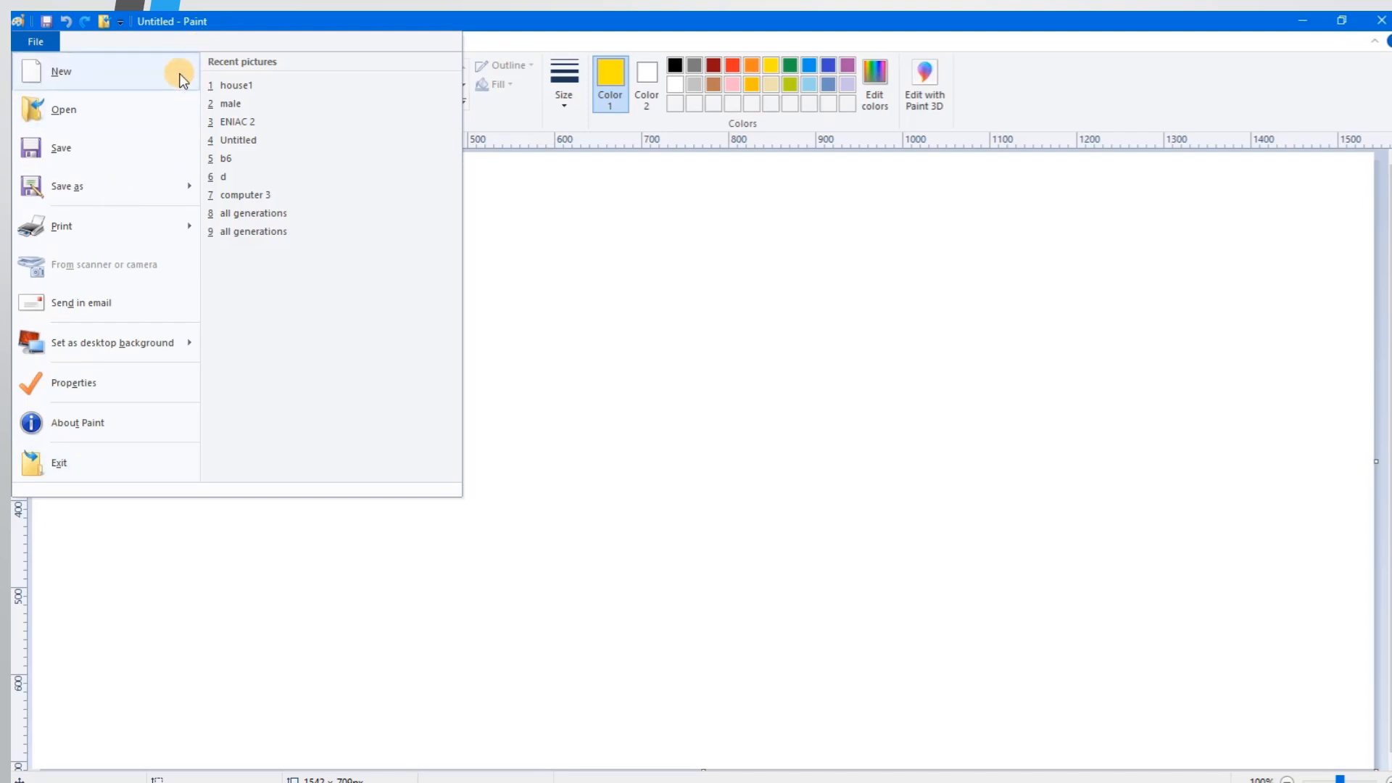
pyautogui.click(255, 25)
pyautogui.click(97, 47)
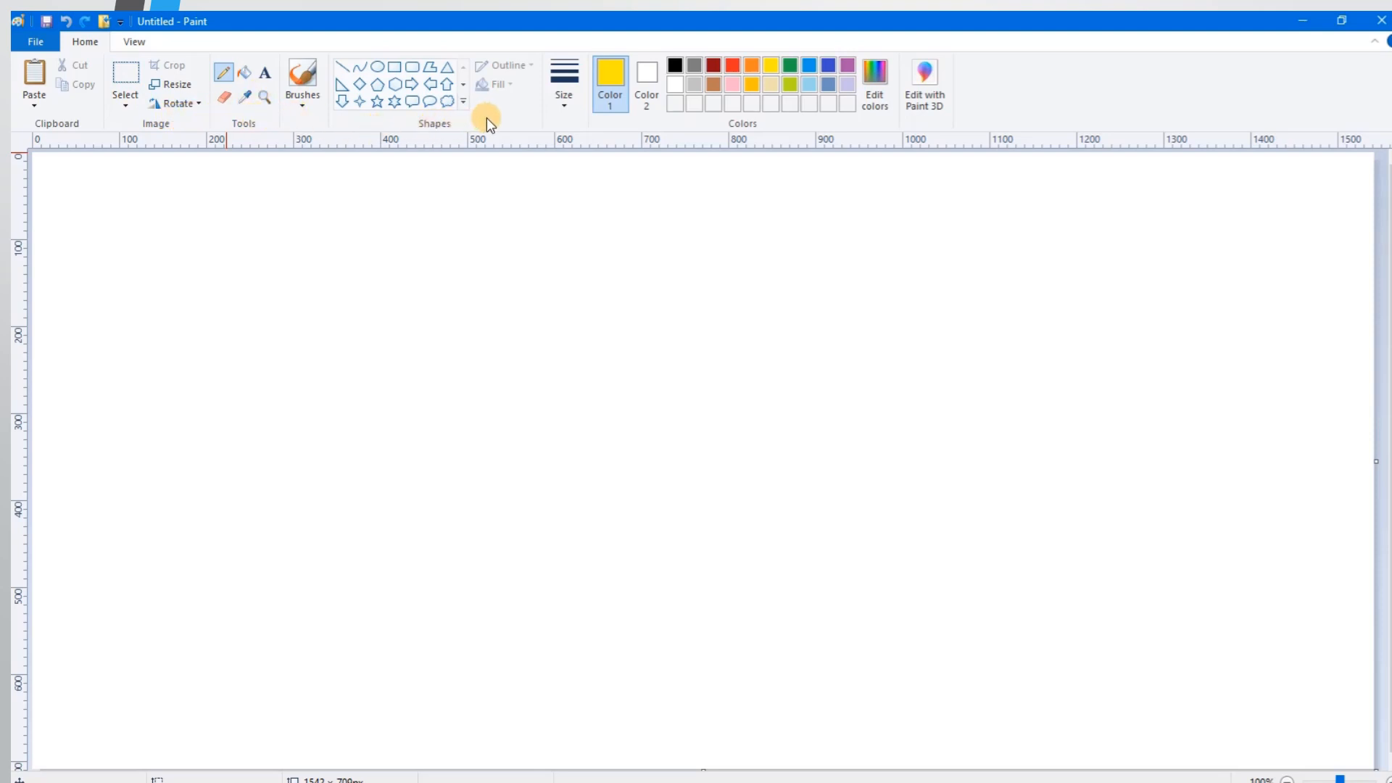
pyautogui.click(224, 74)
pyautogui.click(224, 74)
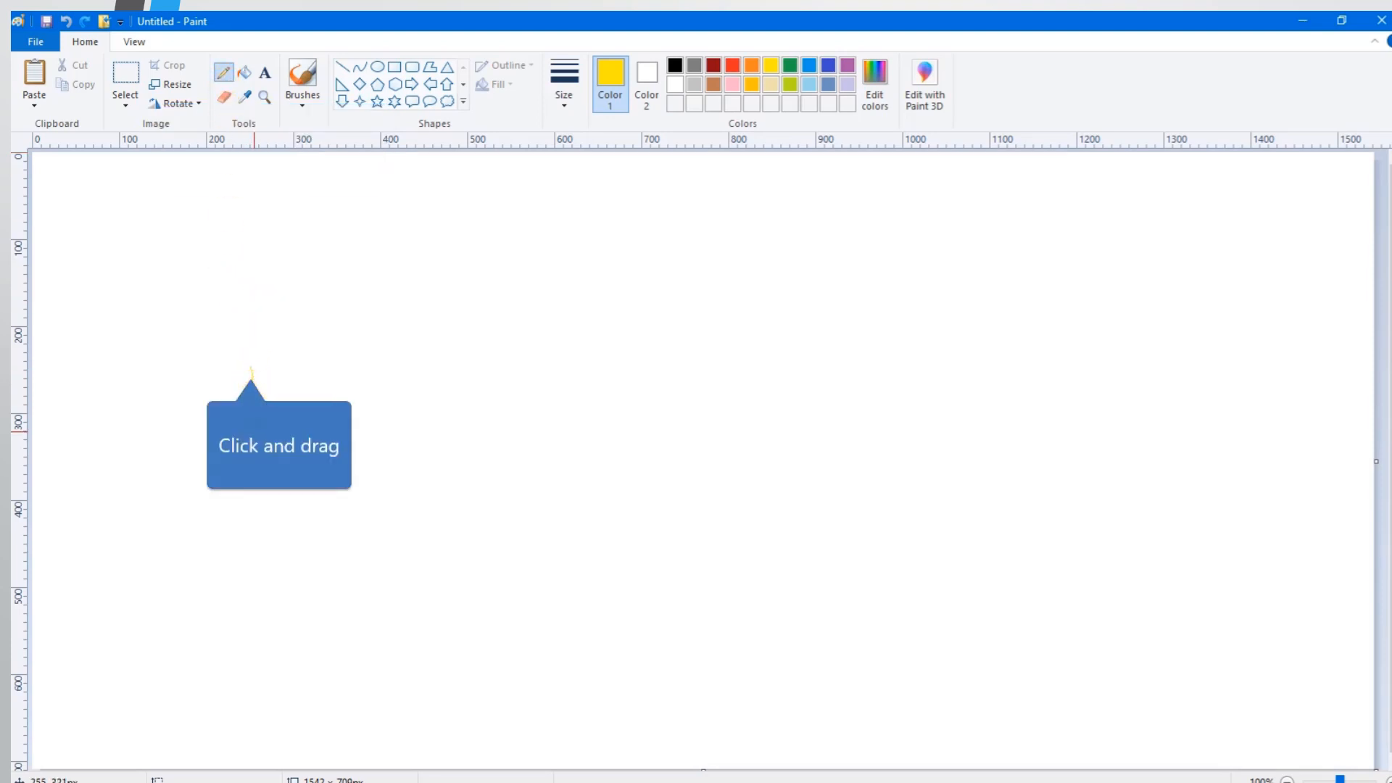
pyautogui.moveTo(251, 371); pyautogui.dragTo(255, 537)
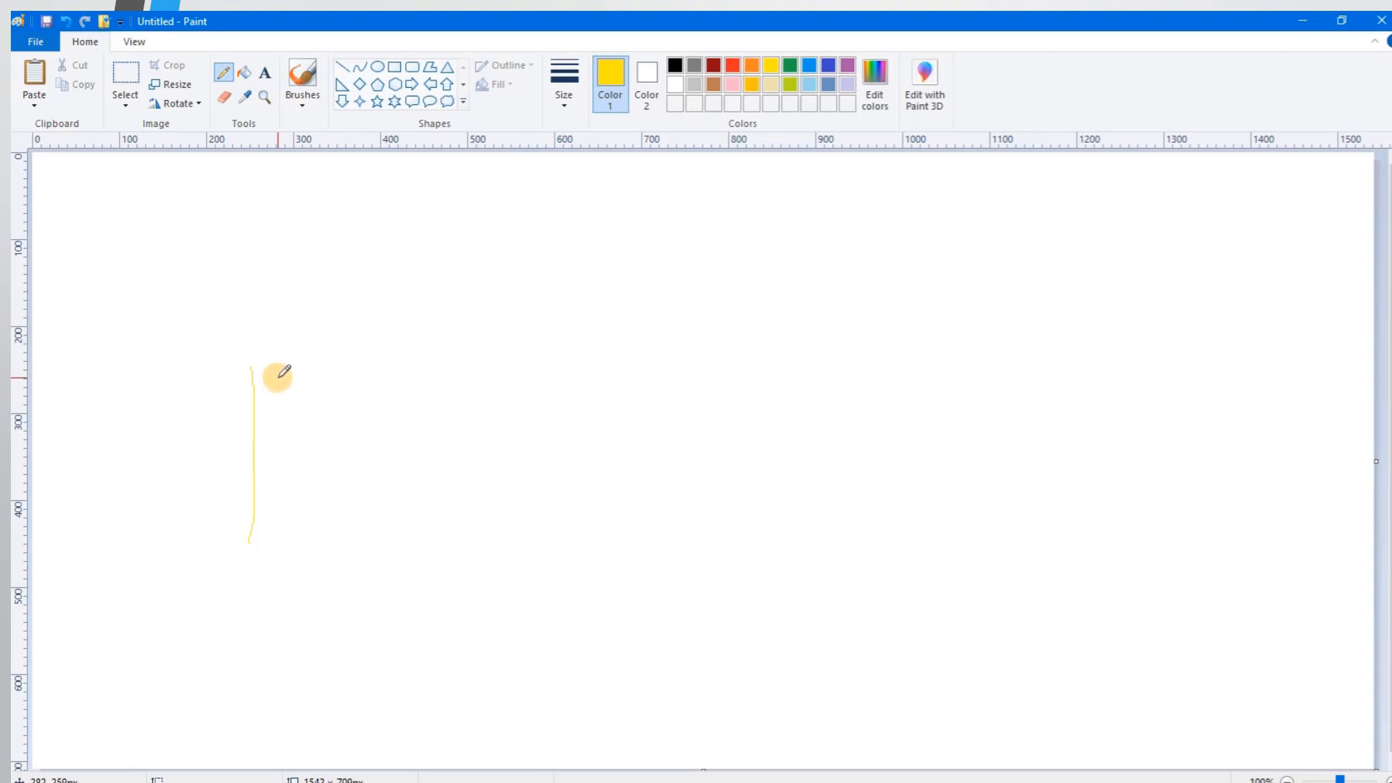
pyautogui.hotkey('ctrl', 'z')
# - Draw a tree trunk with two vertical lines and branching roots below it, using the Pencil in black
pyautogui.click(675, 66)
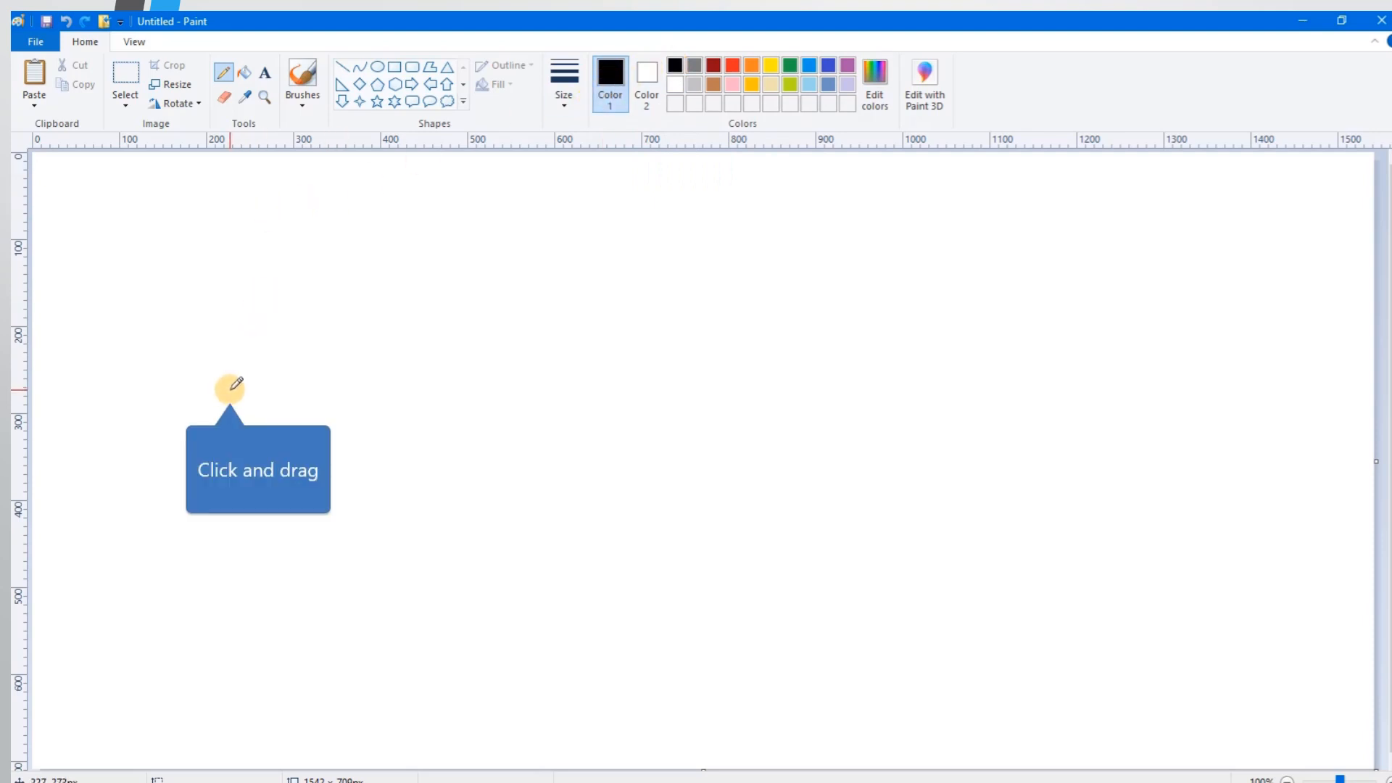
pyautogui.moveTo(231, 390); pyautogui.dragTo(226, 559)
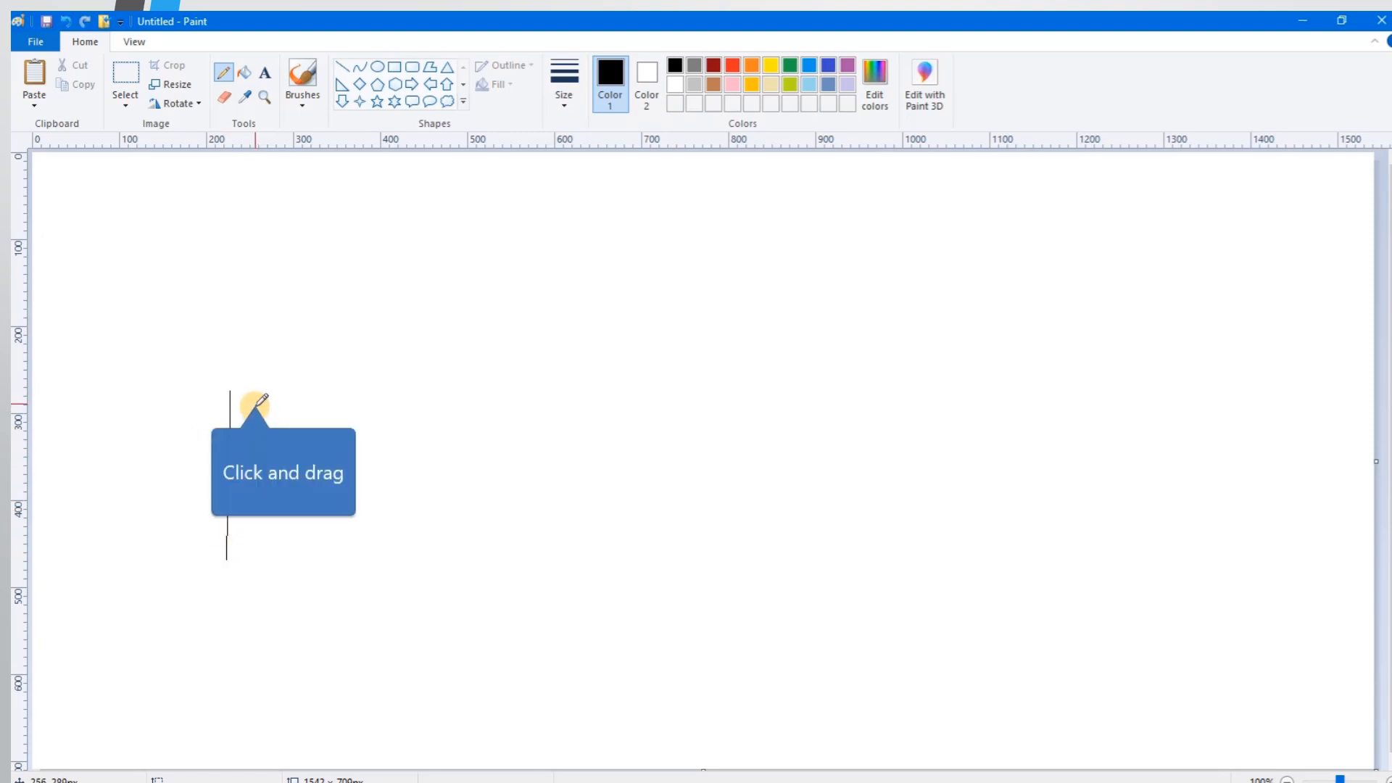
pyautogui.moveTo(255, 392)
pyautogui.mouseDown()
pyautogui.moveTo(253, 556)
pyautogui.moveTo(292, 599)
pyautogui.mouseUp()
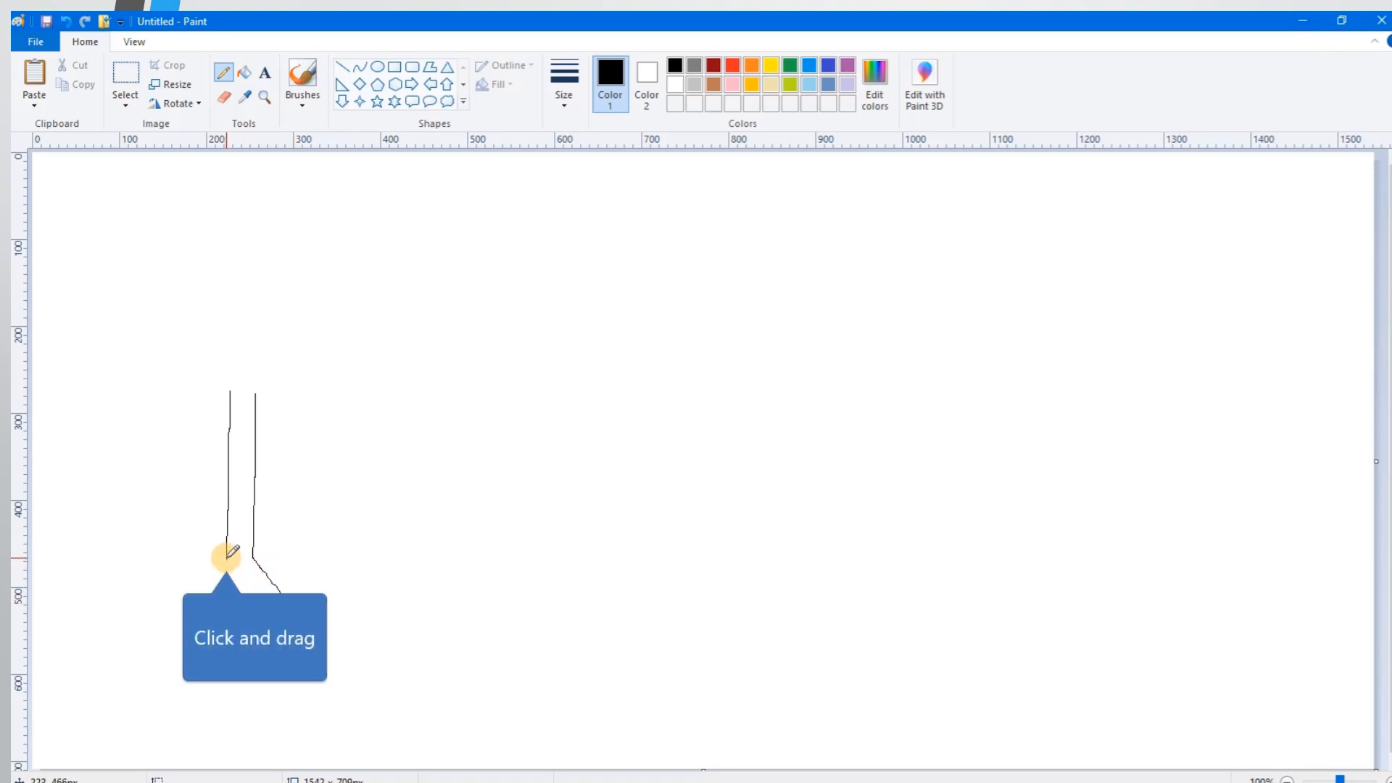
pyautogui.moveTo(225, 559)
pyautogui.mouseDown()
pyautogui.moveTo(195, 601)
pyautogui.moveTo(220, 607)
pyautogui.moveTo(208, 620)
pyautogui.moveTo(253, 591)
pyautogui.moveTo(285, 612)
pyautogui.mouseUp()
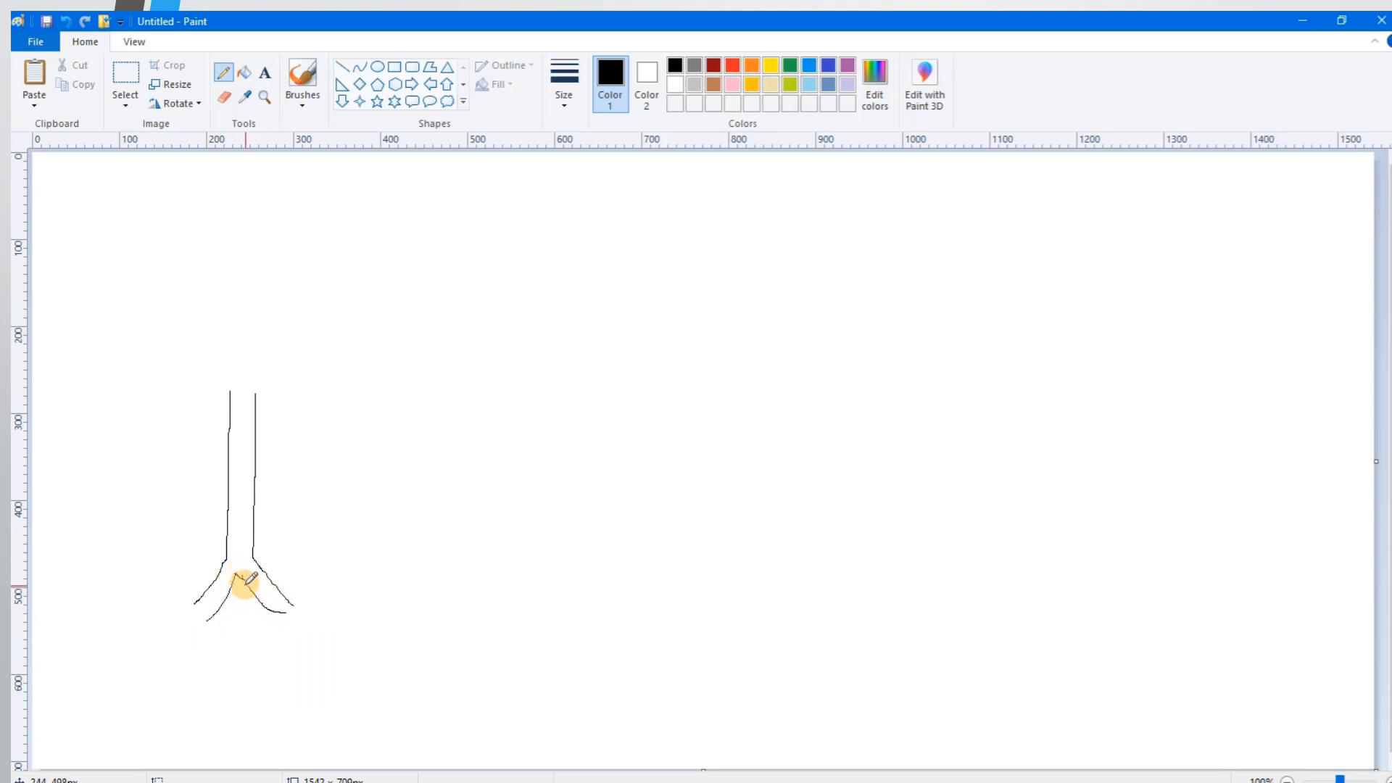
pyautogui.moveTo(240, 584)
pyautogui.mouseDown()
pyautogui.moveTo(245, 606)
pyautogui.moveTo(274, 616)
pyautogui.moveTo(211, 622)
pyautogui.mouseUp()
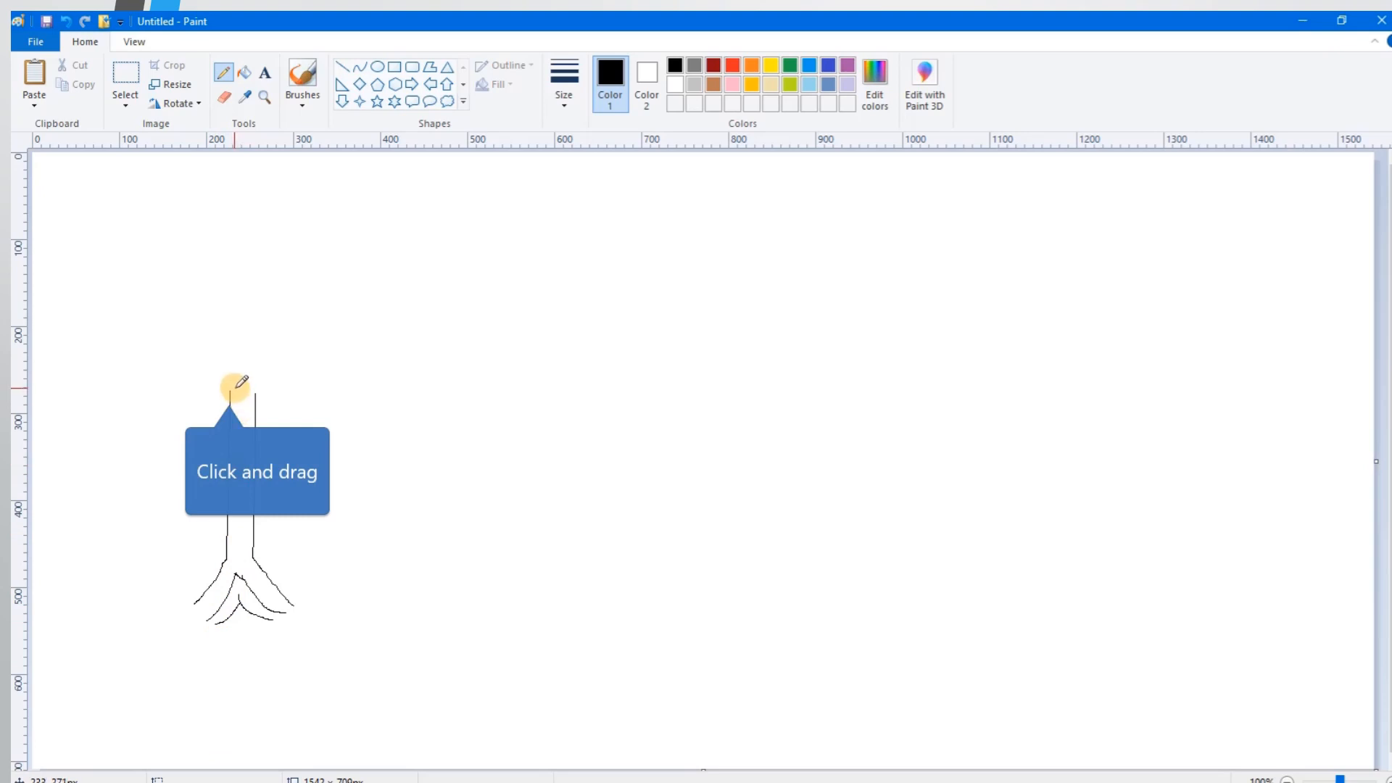
# - Draw the tree's irregular canopy outline above the trunk and add curved lines inside it for foliage sections
pyautogui.moveTo(230, 392)
pyautogui.mouseDown()
pyautogui.moveTo(110, 347)
pyautogui.moveTo(96, 262)
pyautogui.moveTo(127, 258)
pyautogui.moveTo(149, 205)
pyautogui.moveTo(229, 228)
pyautogui.moveTo(308, 212)
pyautogui.moveTo(369, 313)
pyautogui.moveTo(460, 326)
pyautogui.moveTo(406, 365)
pyautogui.moveTo(254, 392)
pyautogui.mouseUp()
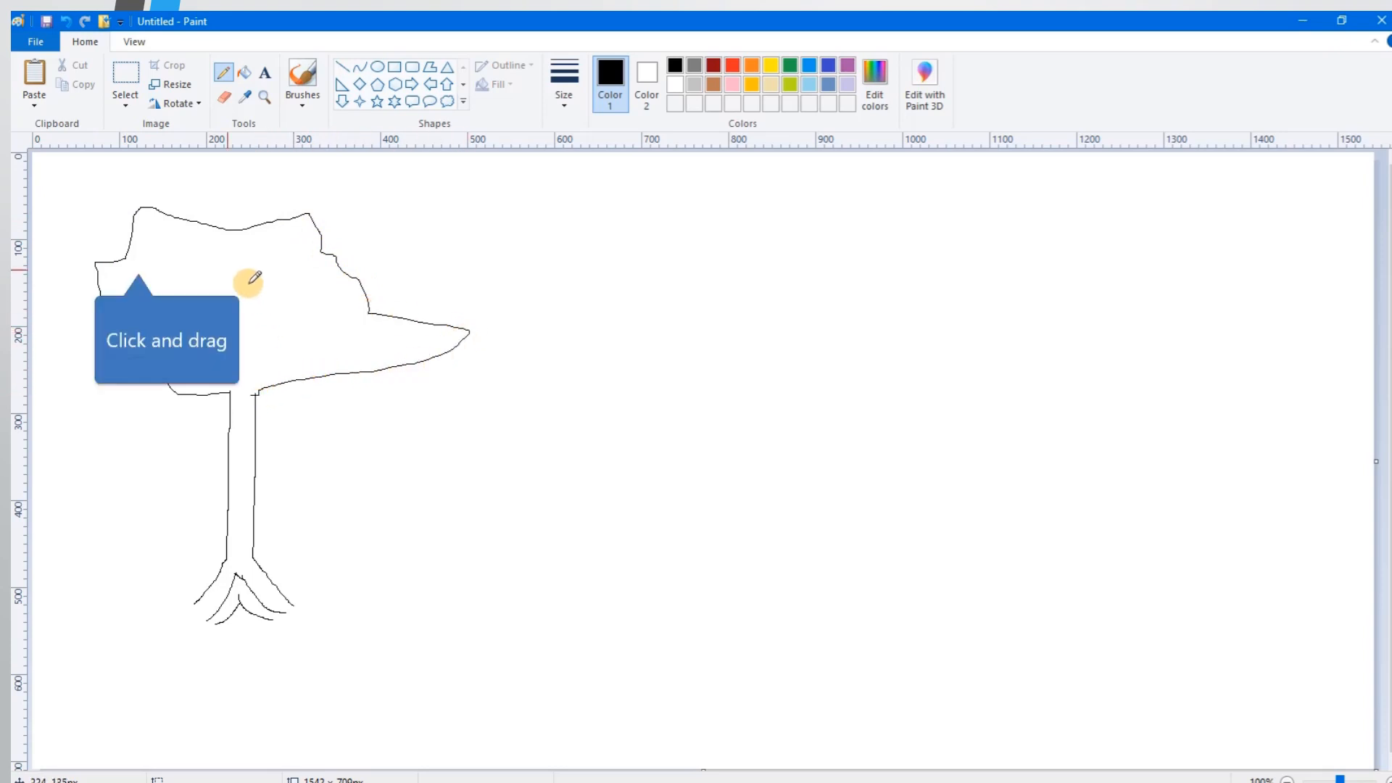
pyautogui.moveTo(138, 261)
pyautogui.mouseDown()
pyautogui.moveTo(238, 346)
pyautogui.moveTo(265, 267)
pyautogui.moveTo(322, 234)
pyautogui.moveTo(356, 312)
pyautogui.moveTo(292, 349)
pyautogui.moveTo(302, 378)
pyautogui.mouseUp()
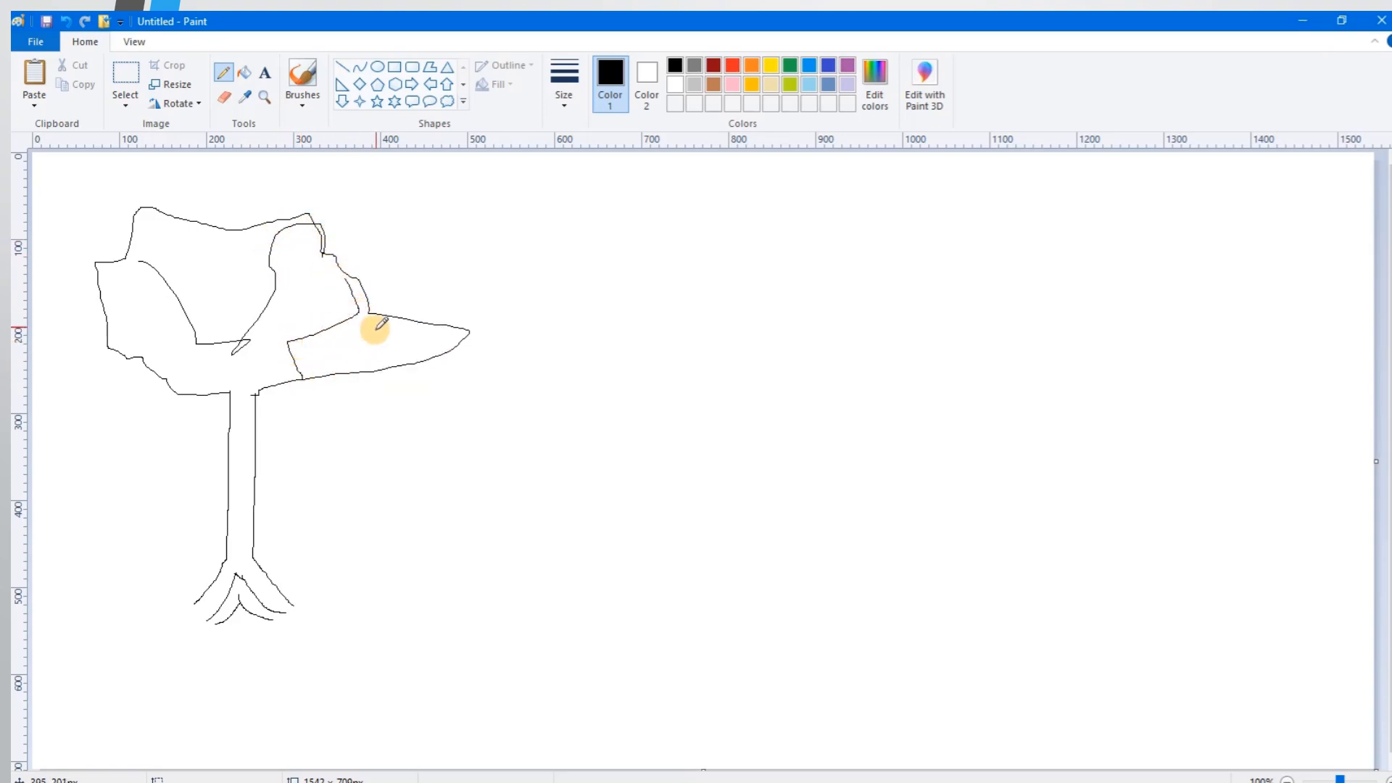
pyautogui.moveTo(368, 312); pyautogui.dragTo(352, 369)
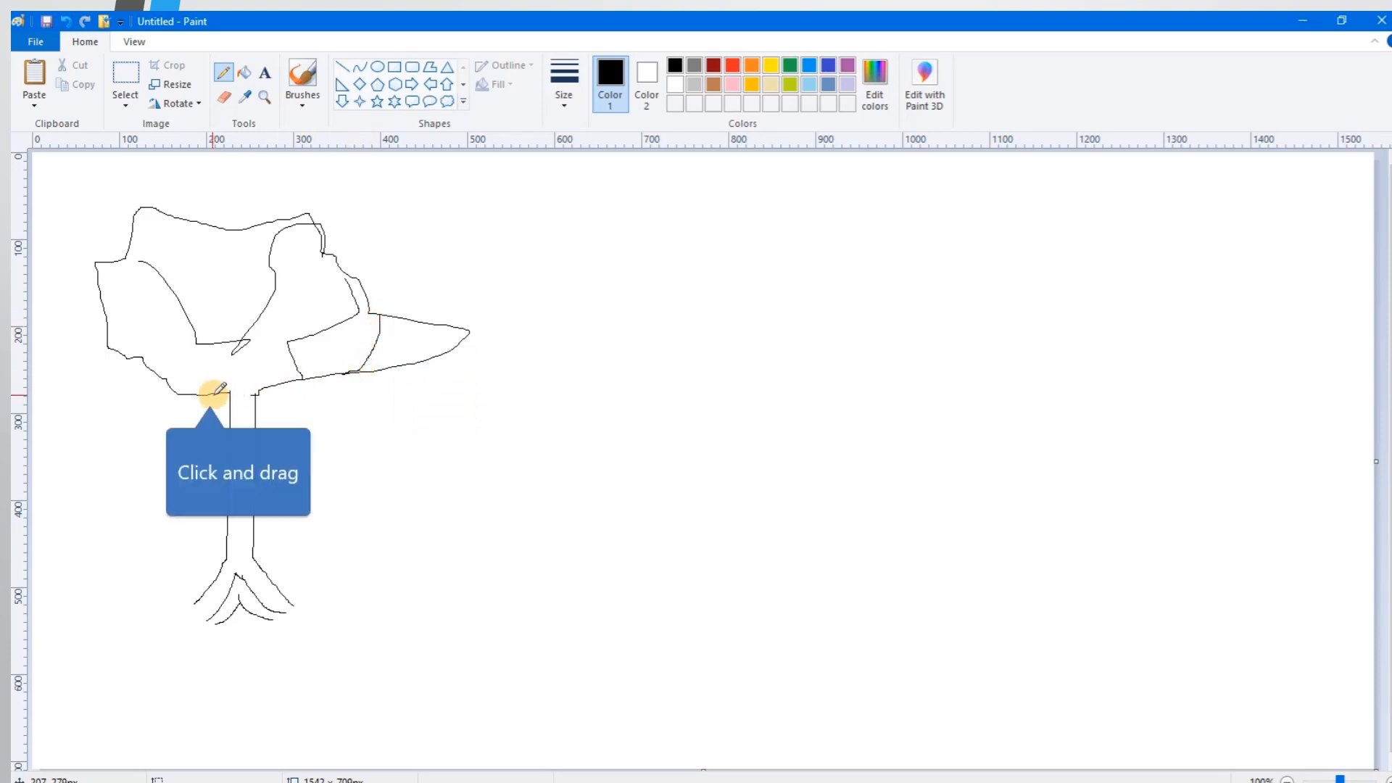
pyautogui.moveTo(211, 391)
pyautogui.mouseDown()
pyautogui.moveTo(147, 334)
pyautogui.moveTo(145, 262)
pyautogui.moveTo(126, 252)
pyautogui.moveTo(186, 221)
pyautogui.moveTo(221, 268)
pyautogui.moveTo(210, 330)
pyautogui.mouseUp()
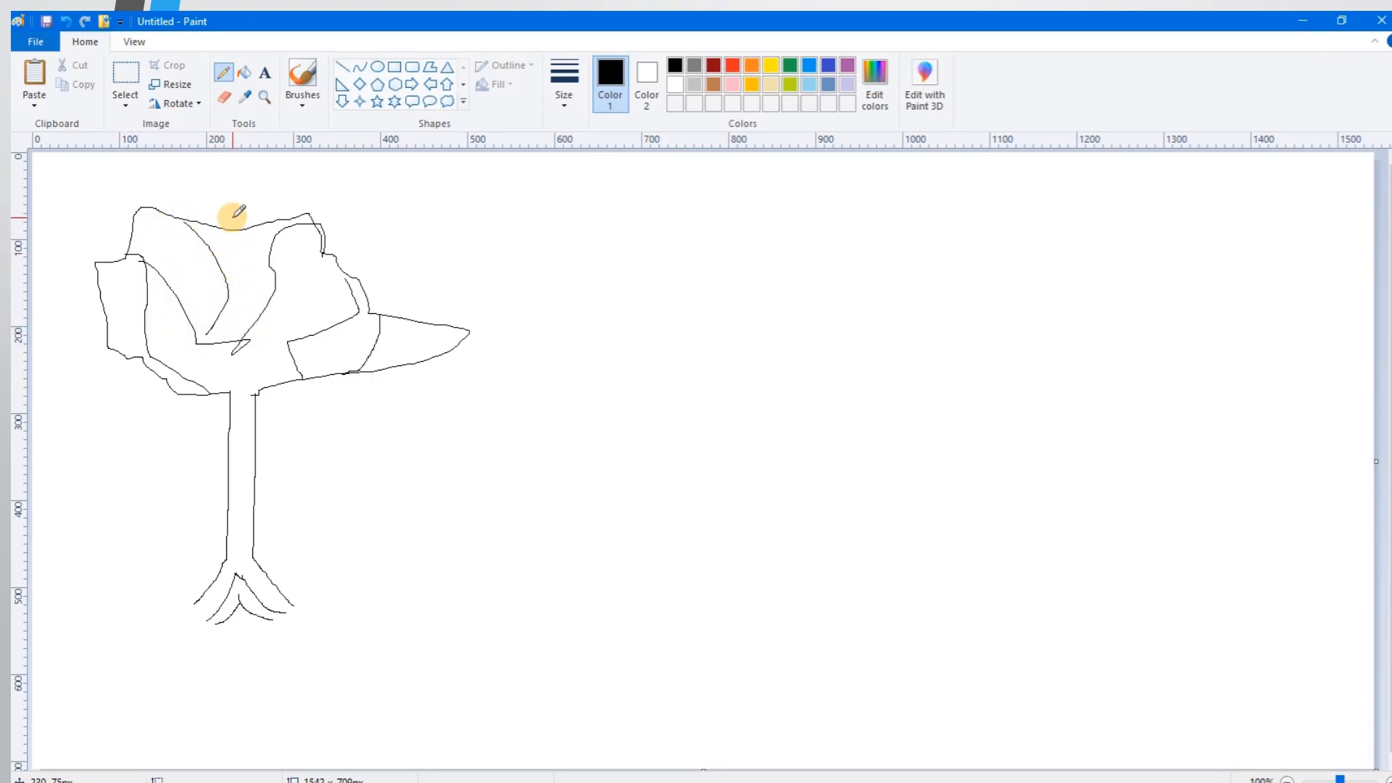
# - Erase the canopy's pointed extension beyond its curved inner line, and choose the thickest eraser size
pyautogui.click(225, 98)
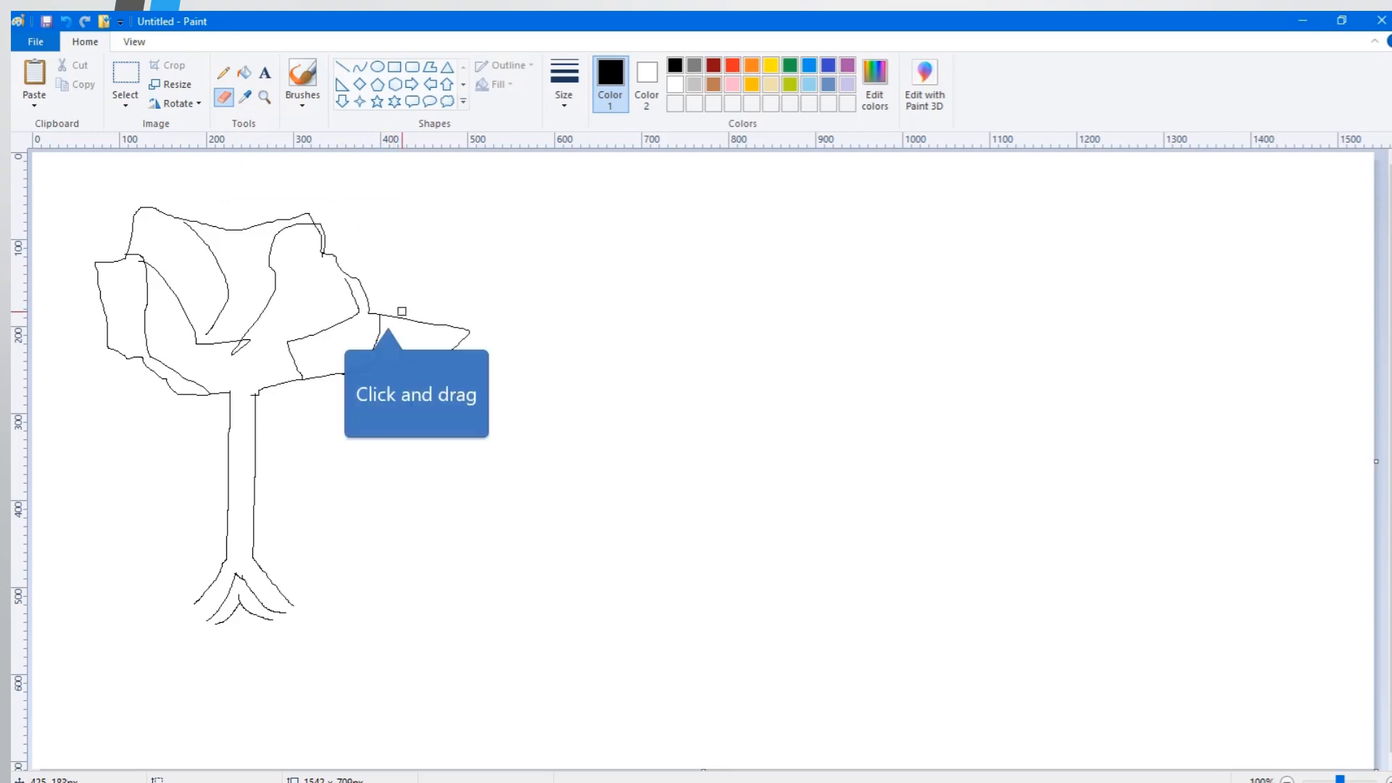
pyautogui.moveTo(389, 316)
pyautogui.mouseDown()
pyautogui.moveTo(466, 327)
pyautogui.moveTo(448, 351)
pyautogui.moveTo(370, 375)
pyautogui.mouseUp()
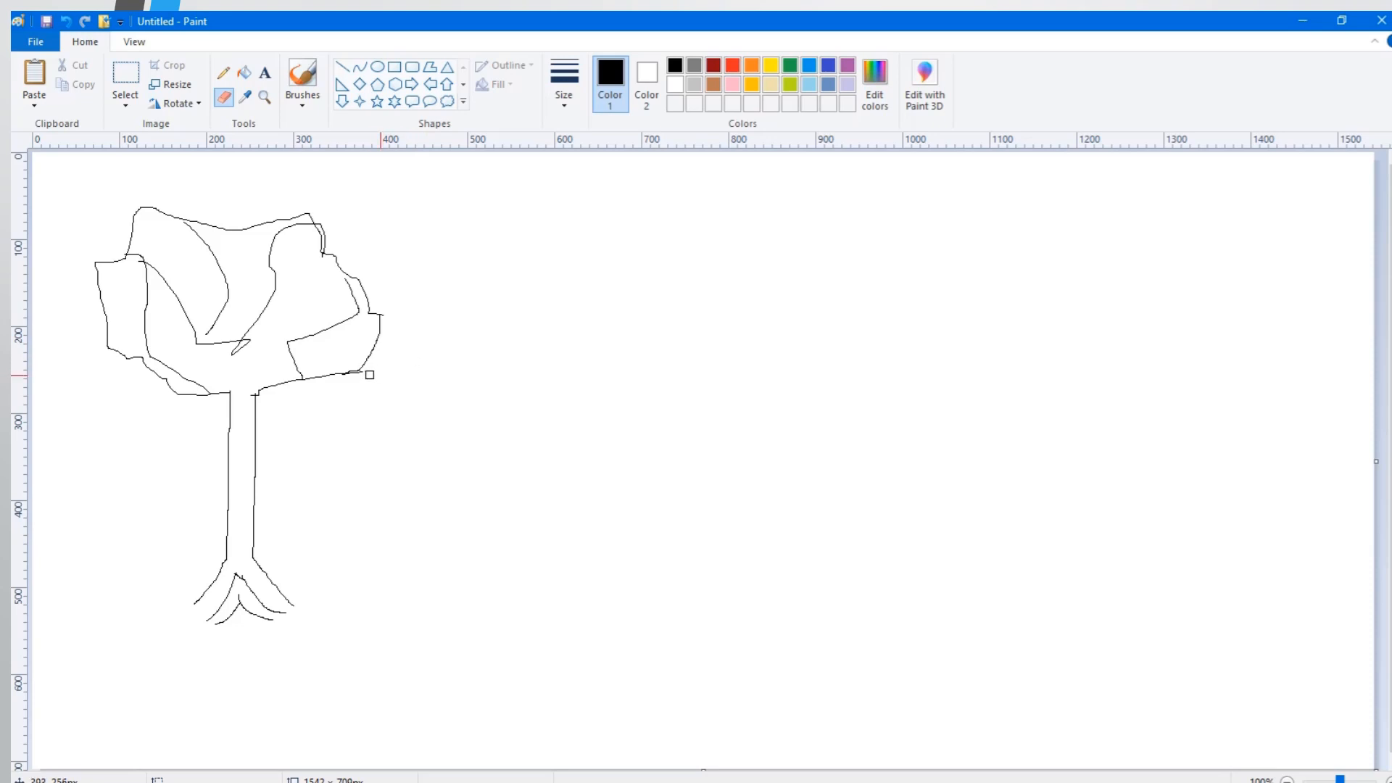
pyautogui.click(564, 103)
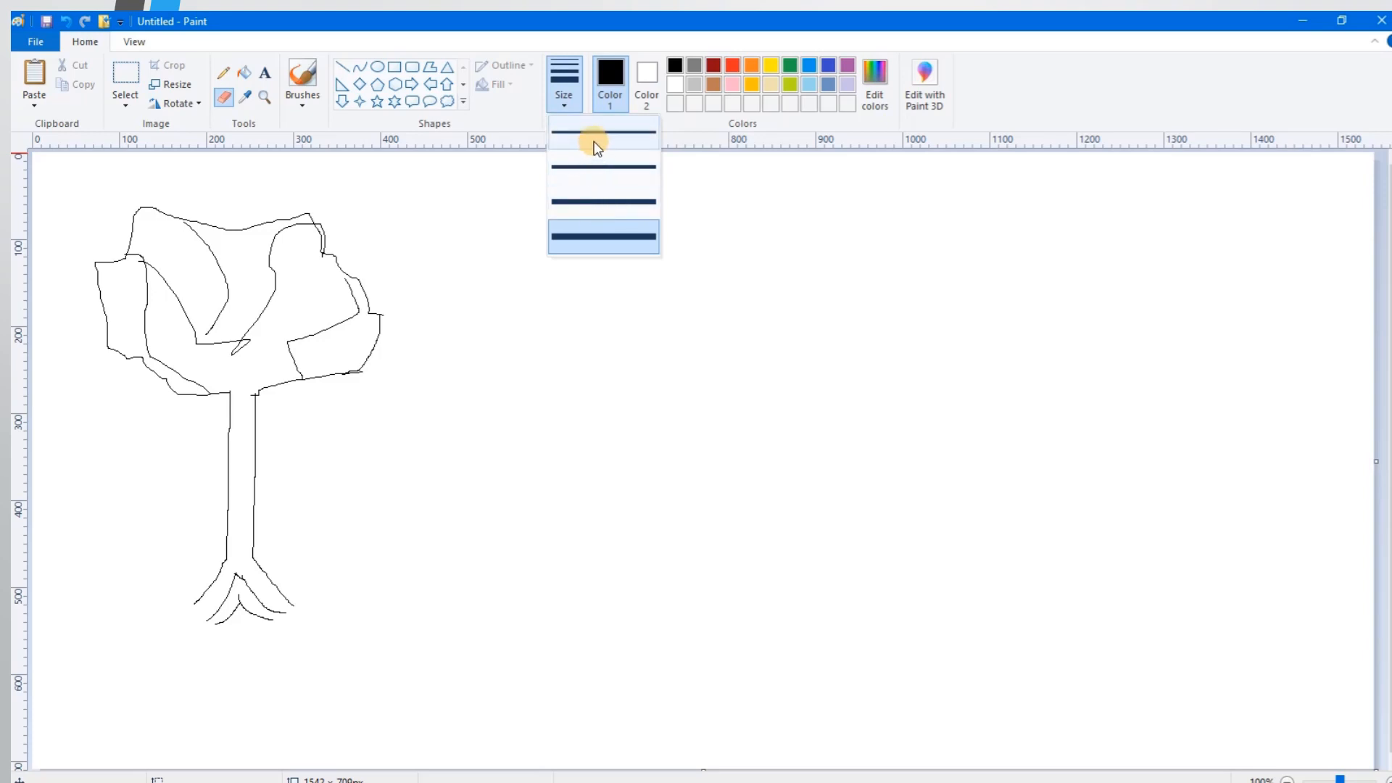
pyautogui.click(593, 235)
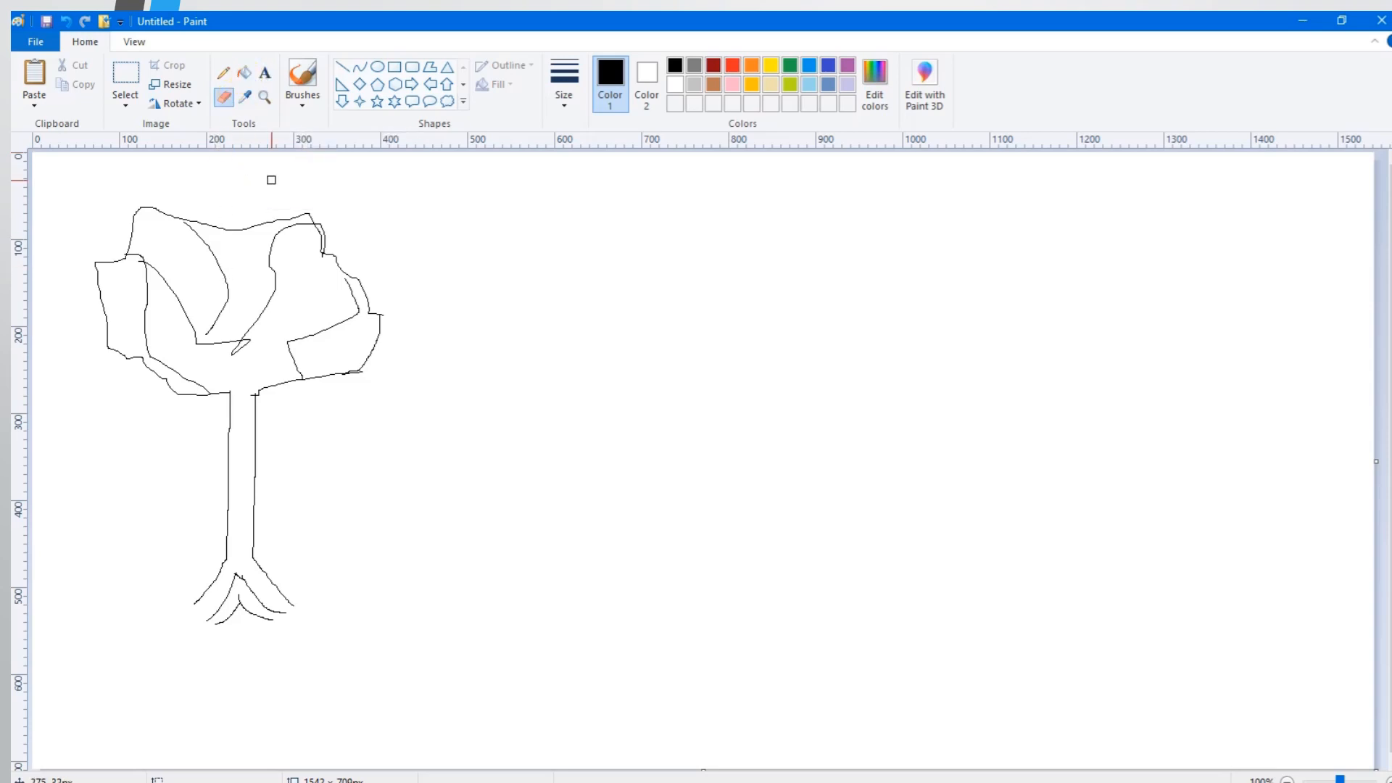
pyautogui.click(247, 79)
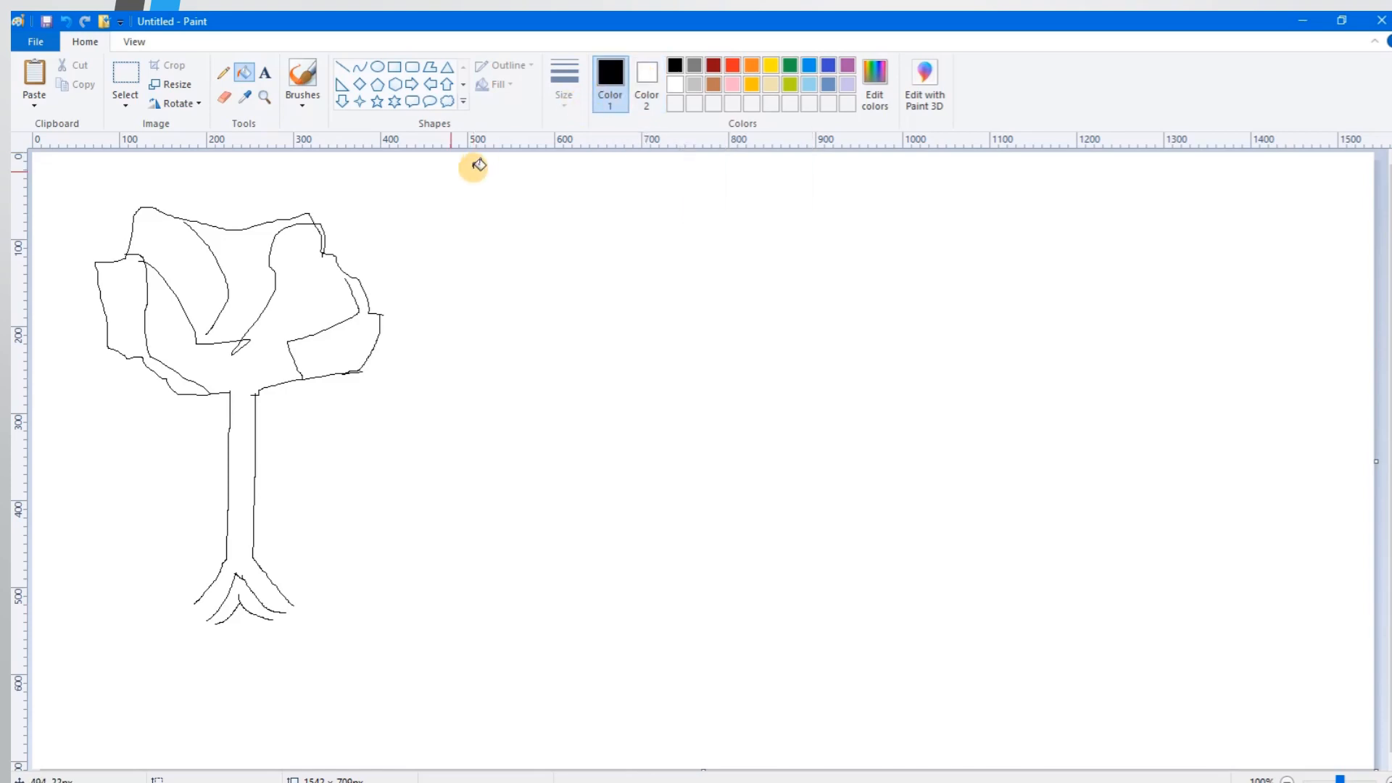
pyautogui.click(253, 251)
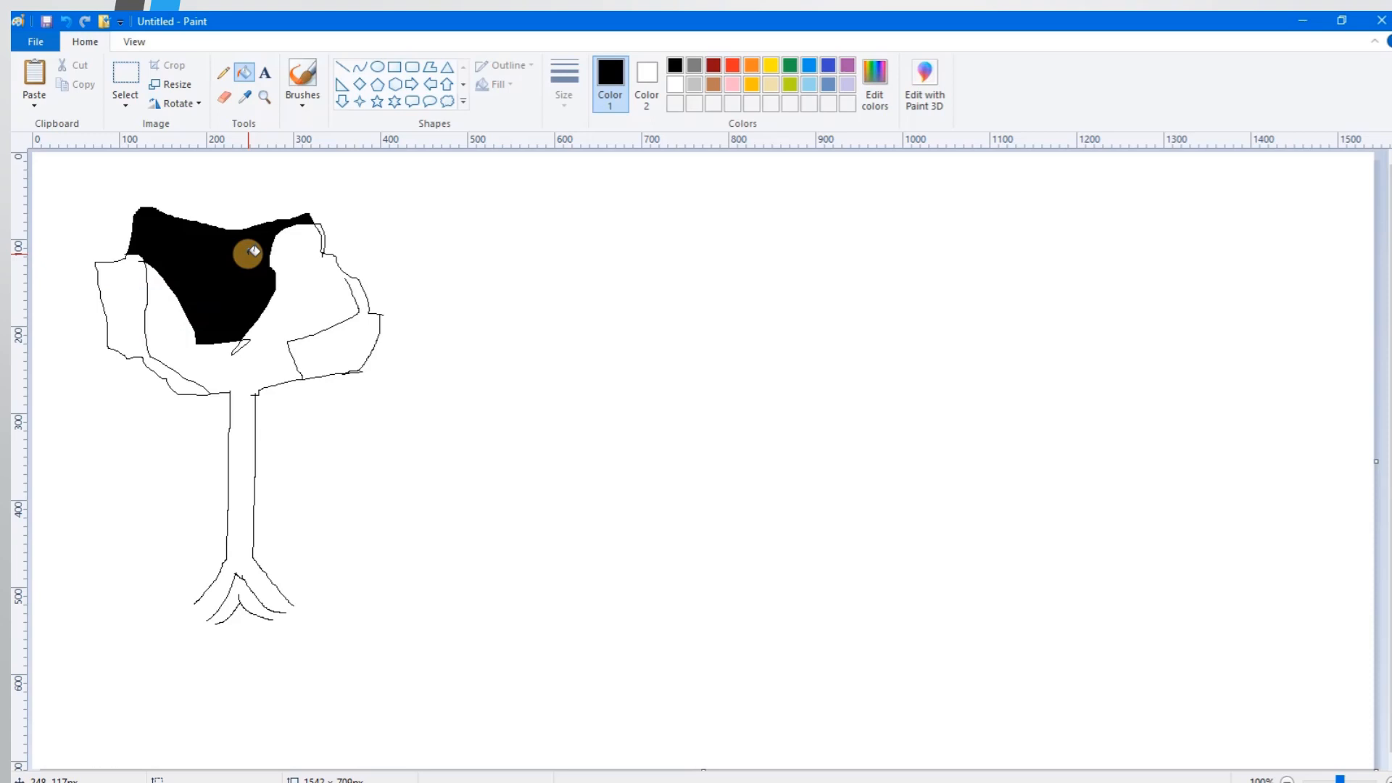
pyautogui.rightClick(253, 251)
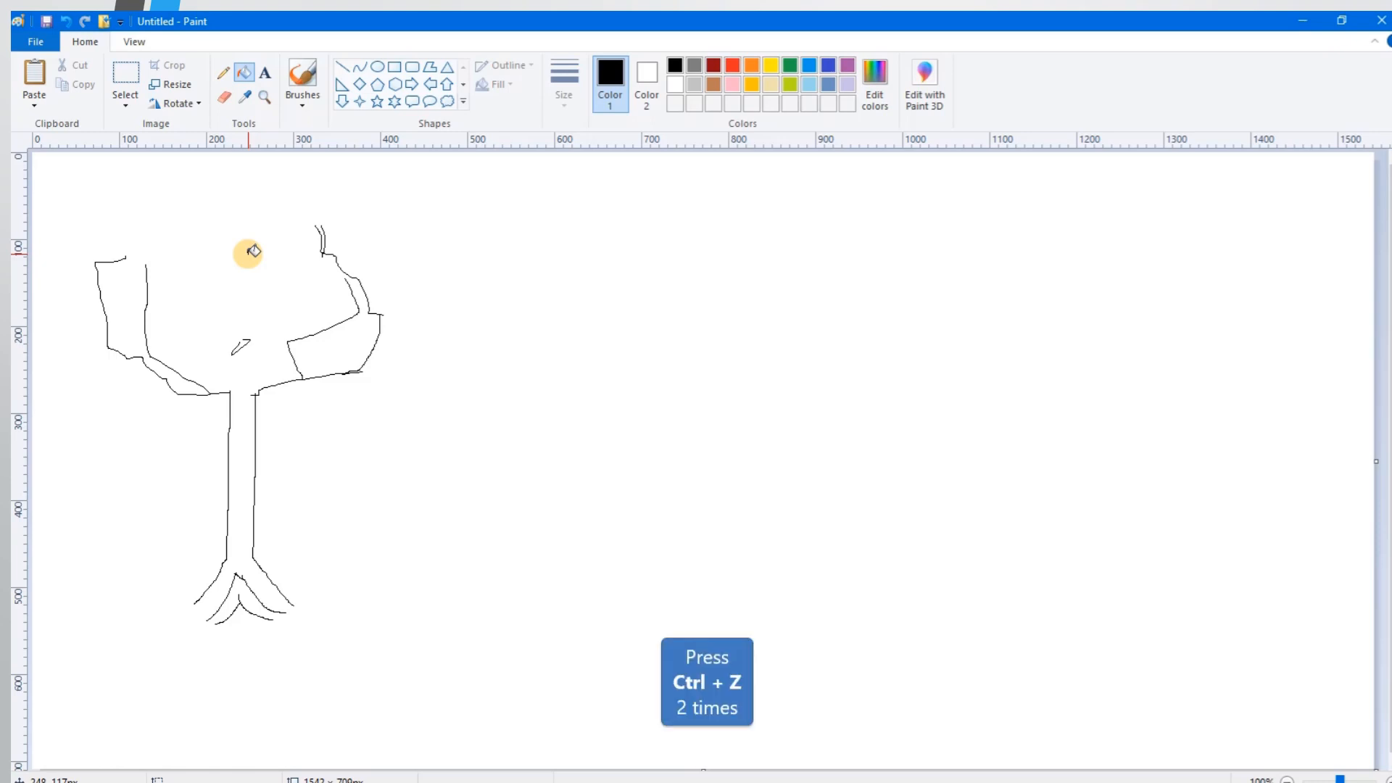
pyautogui.hotkey('ctrl', 'z')
pyautogui.hotkey('ctrl', 'z')
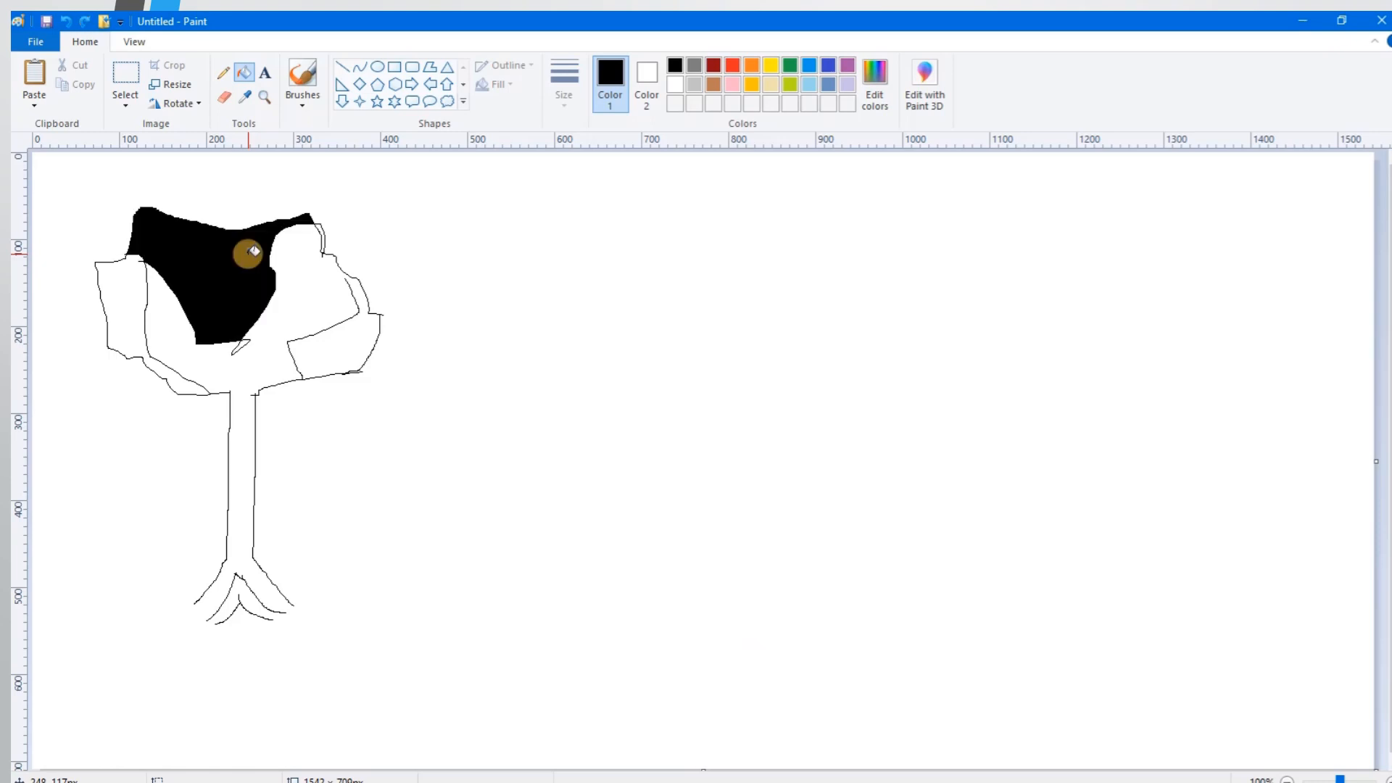
pyautogui.hotkey('ctrl', 'z')
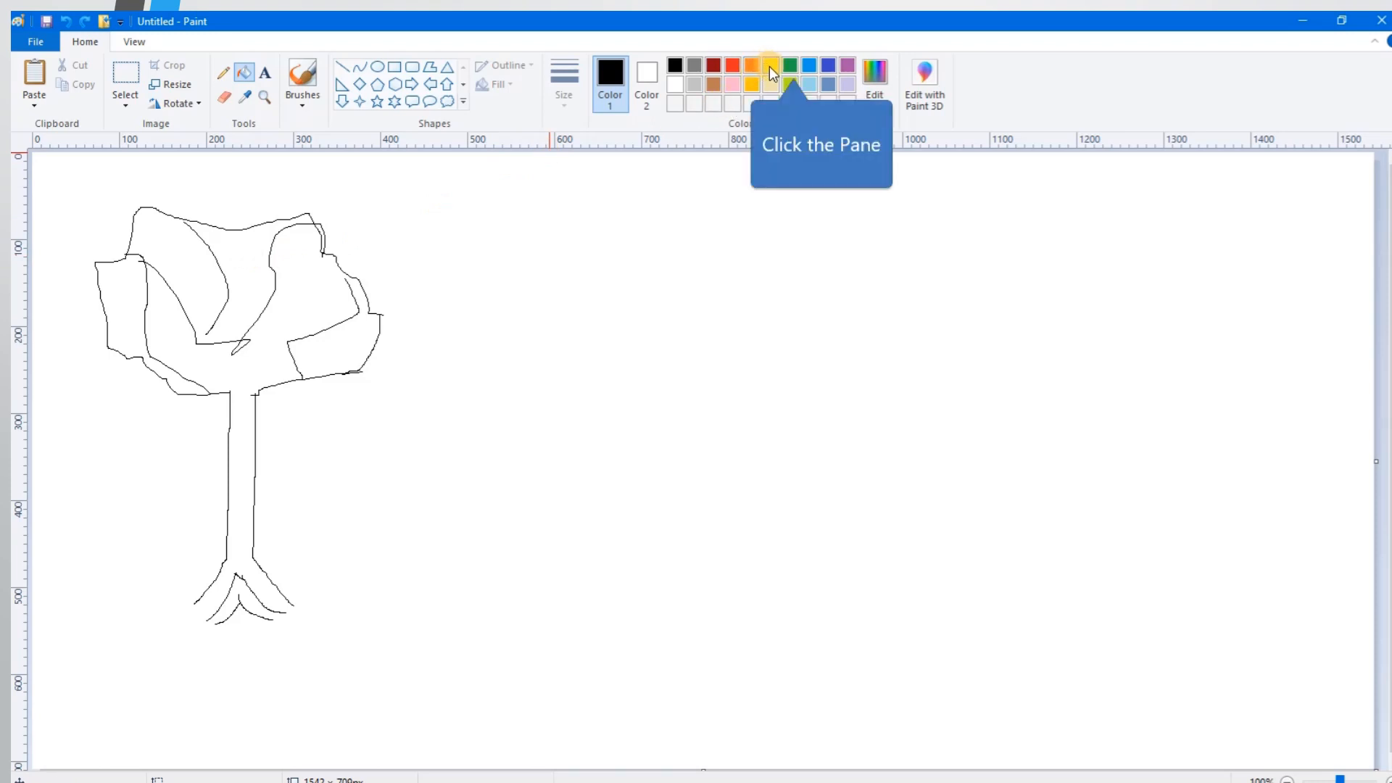
# - Fill the upper middle section of the tree canopy with green
pyautogui.click(789, 65)
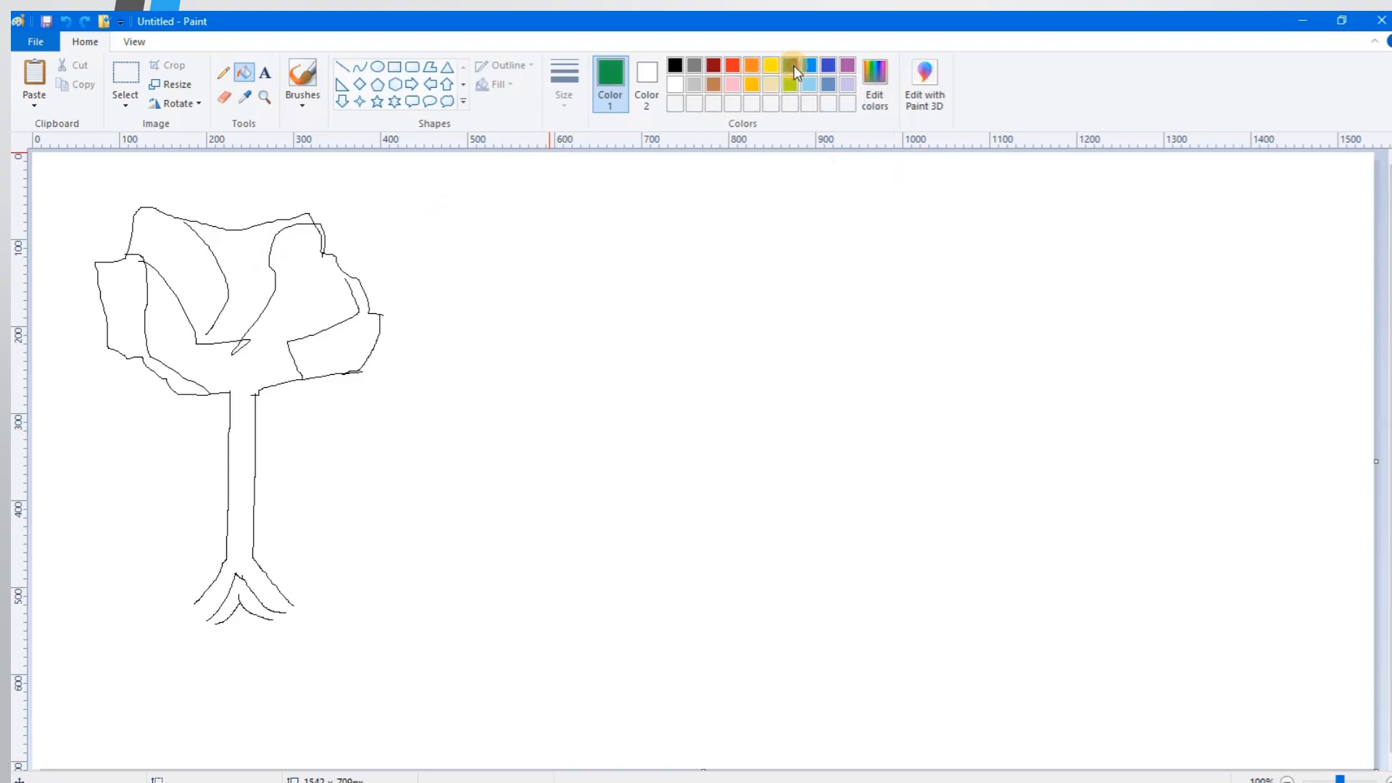
pyautogui.click(208, 271)
pyautogui.click(293, 287)
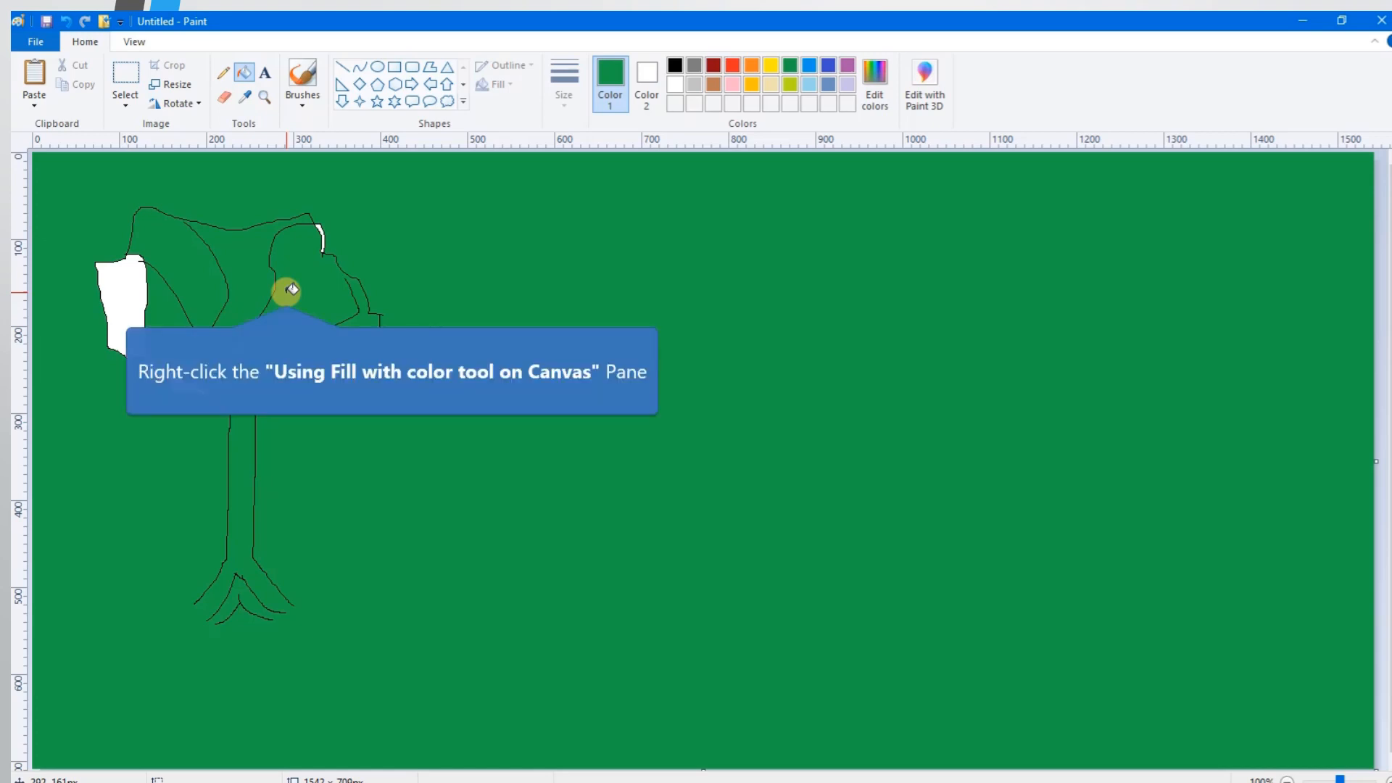
pyautogui.rightClick(291, 289)
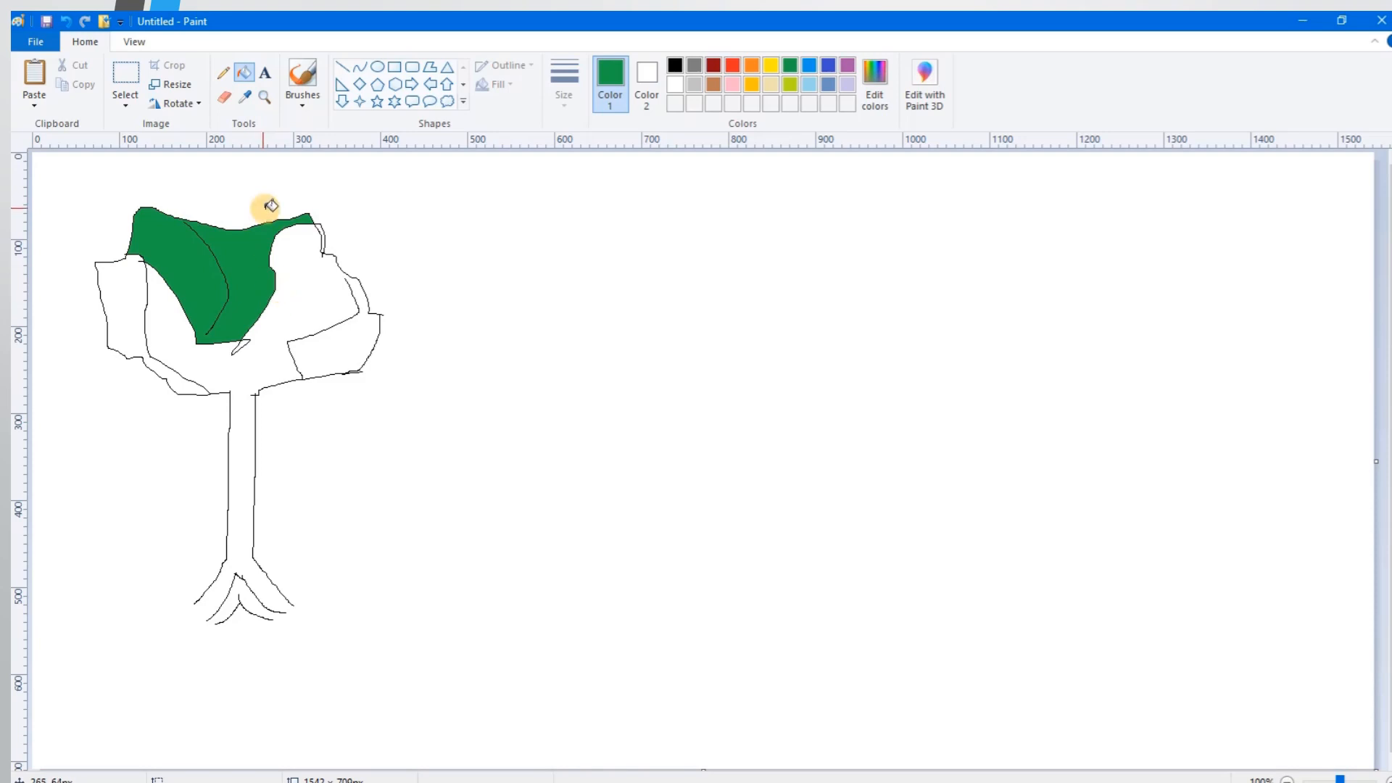
# - Close the gap between canopy and trunk top with a short, thick green pencil line
pyautogui.click(226, 72)
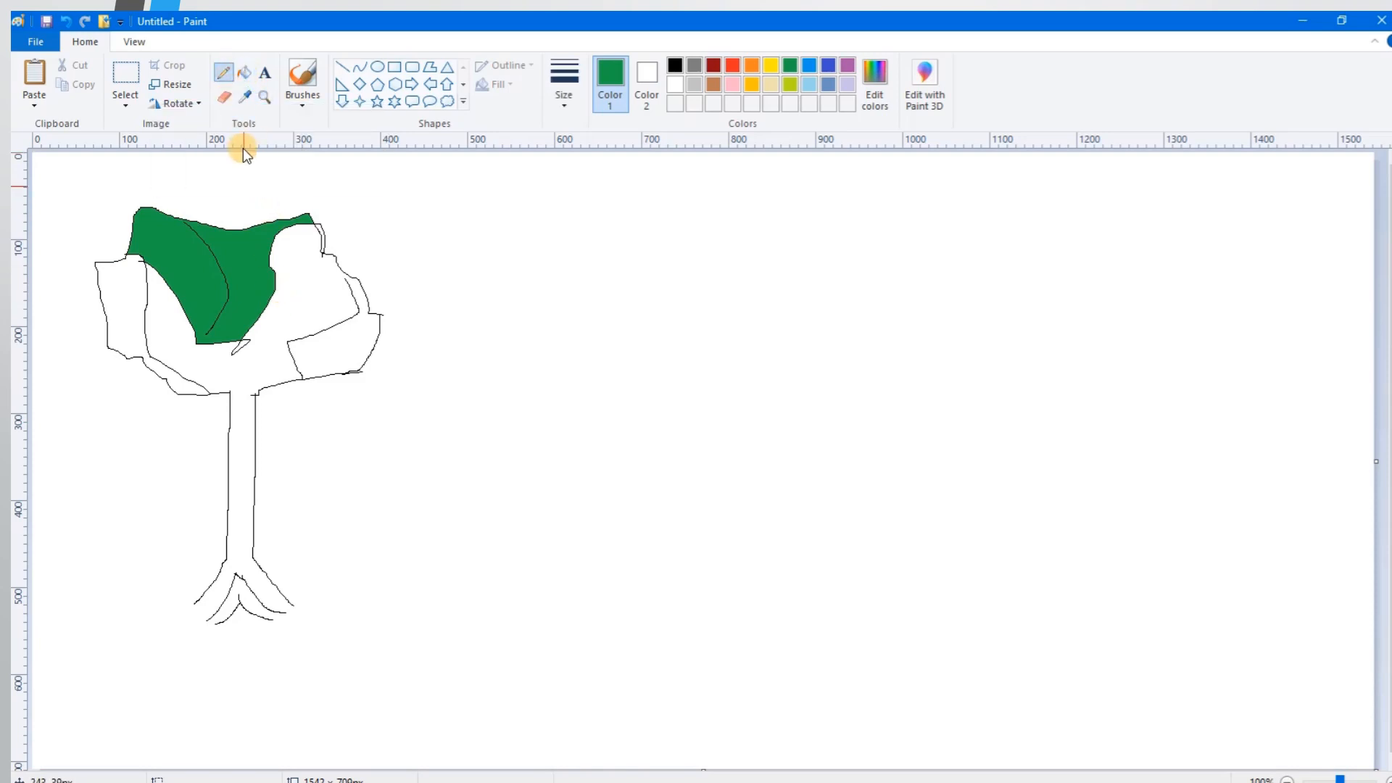
pyautogui.click(565, 102)
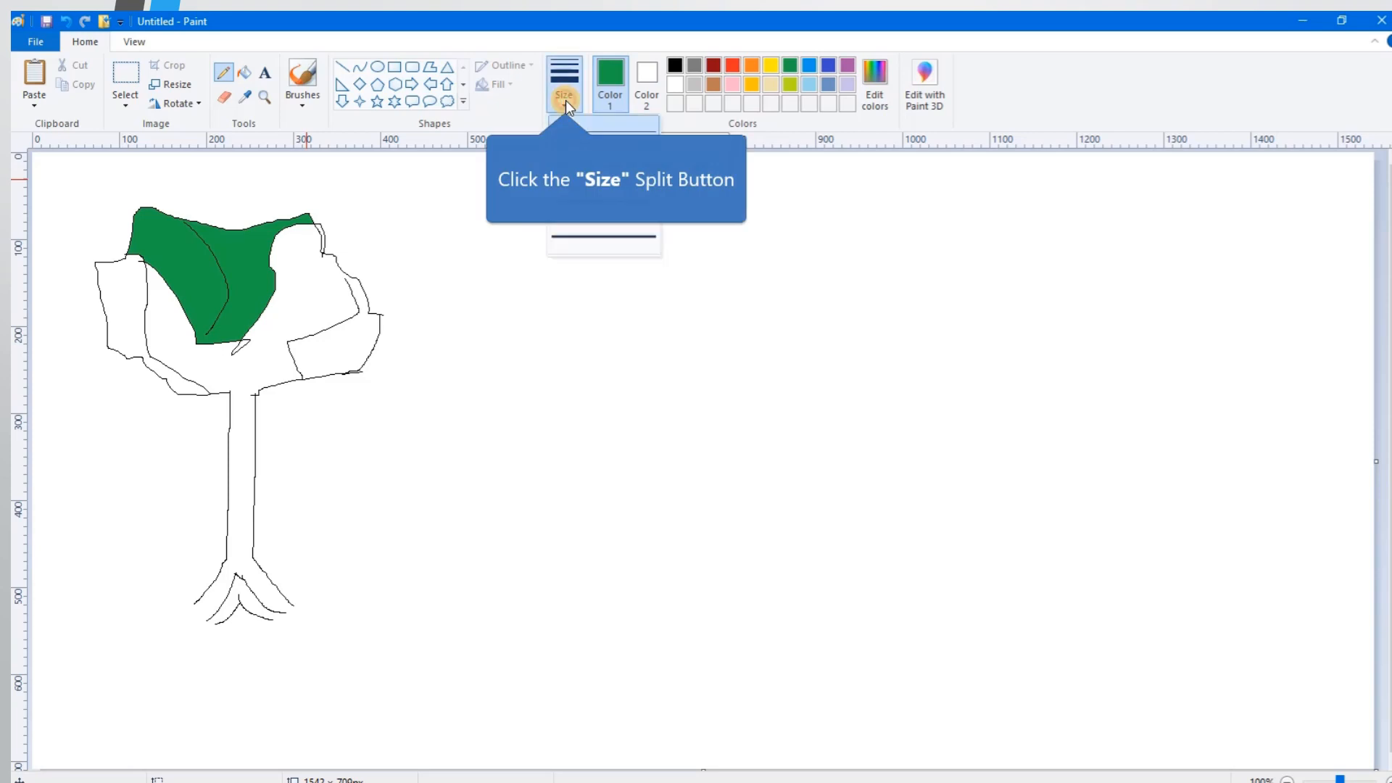
pyautogui.click(580, 223)
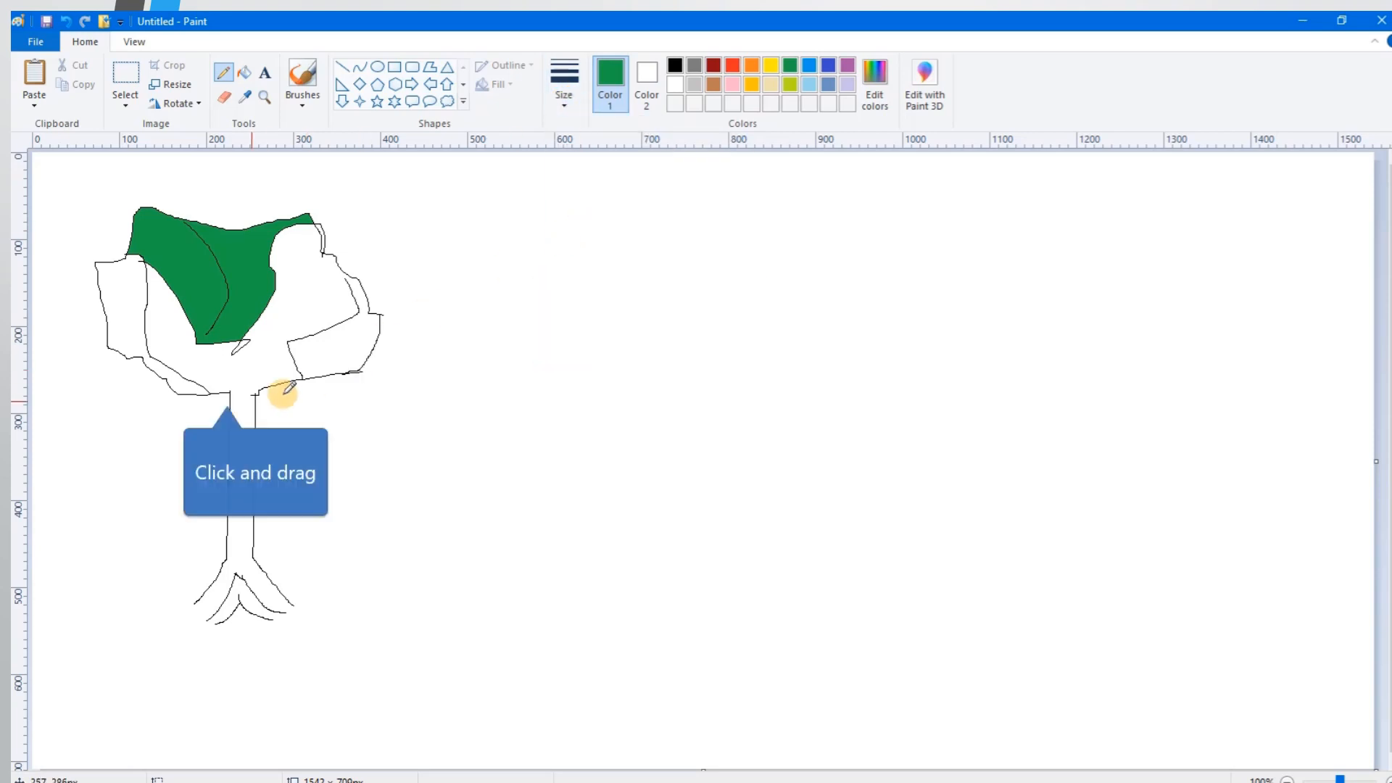
pyautogui.moveTo(226, 393); pyautogui.dragTo(258, 396)
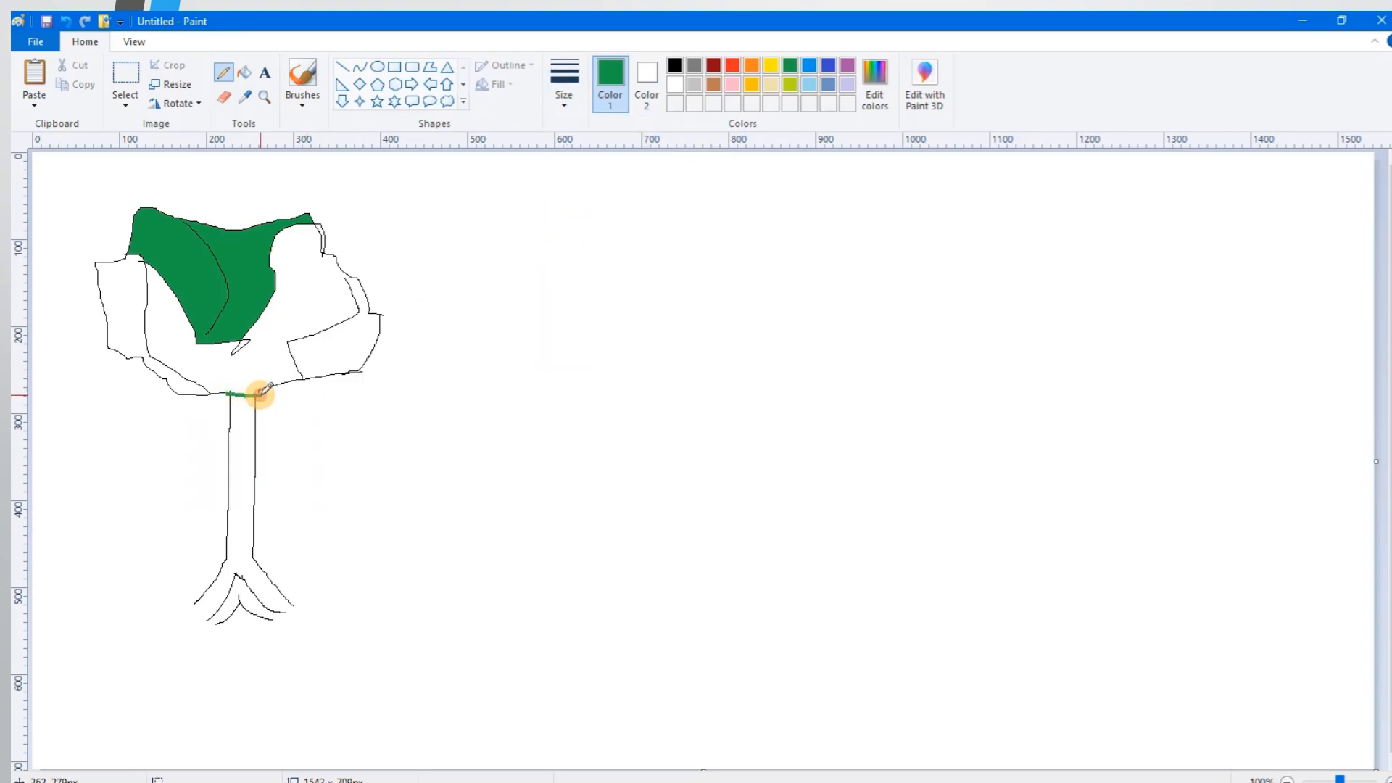
# - Fill the remaining white sections of the canopy with green, including the narrow outer section
pyautogui.click(245, 73)
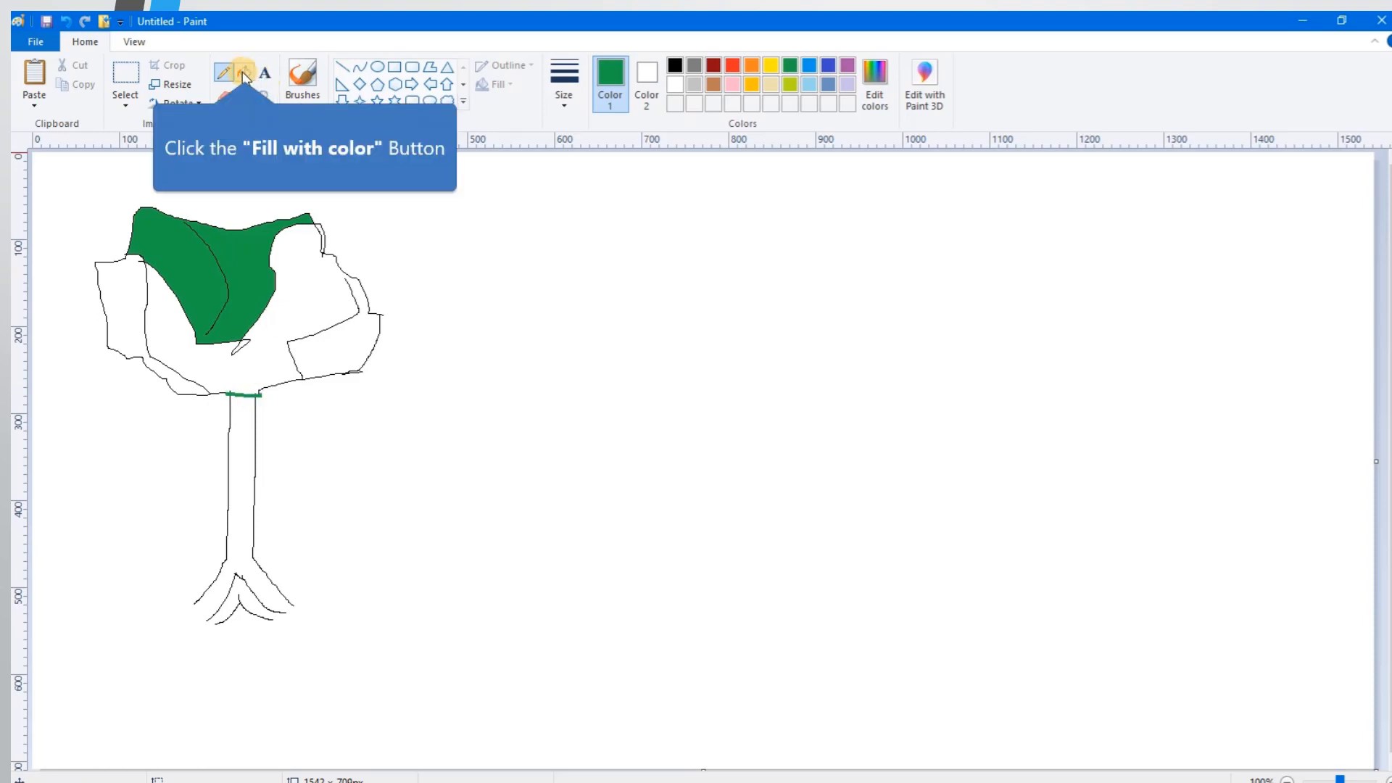
pyautogui.click(310, 274)
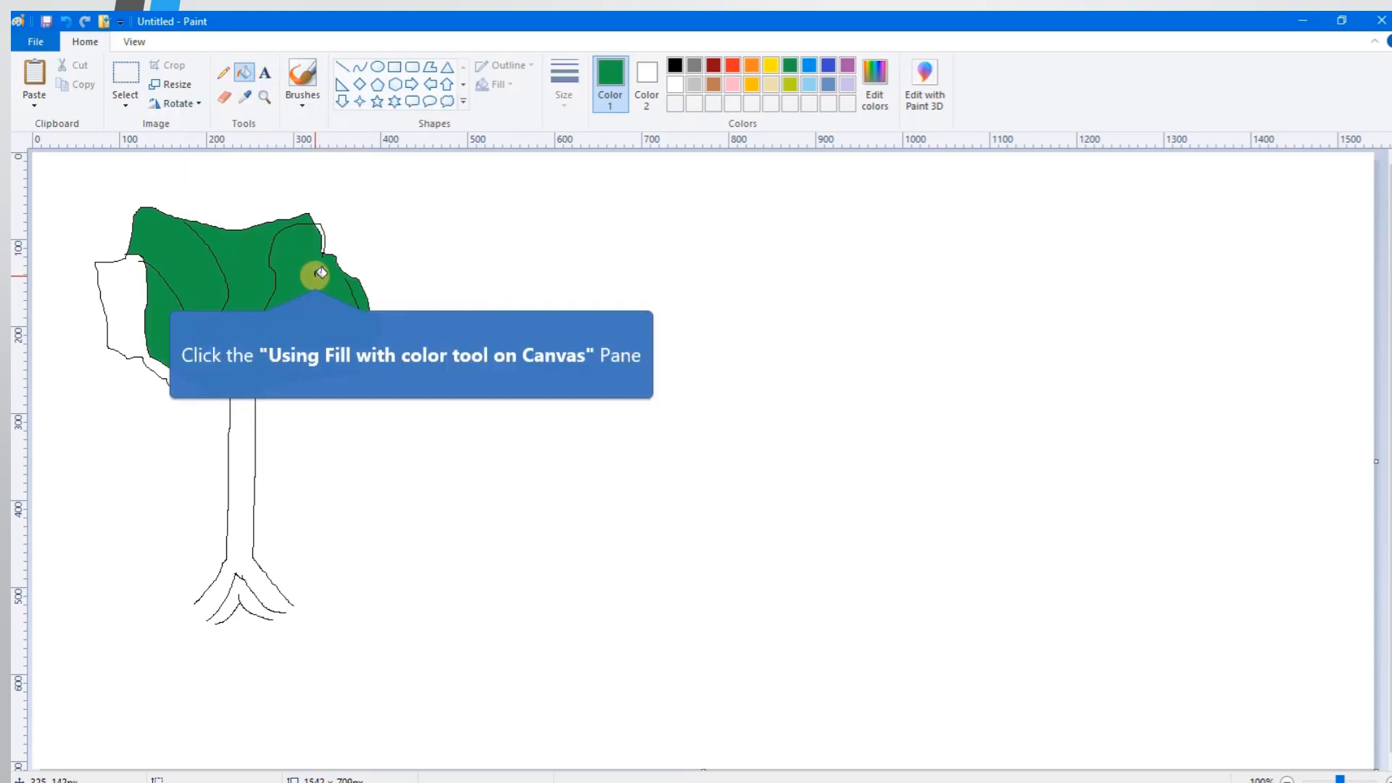
pyautogui.click(132, 297)
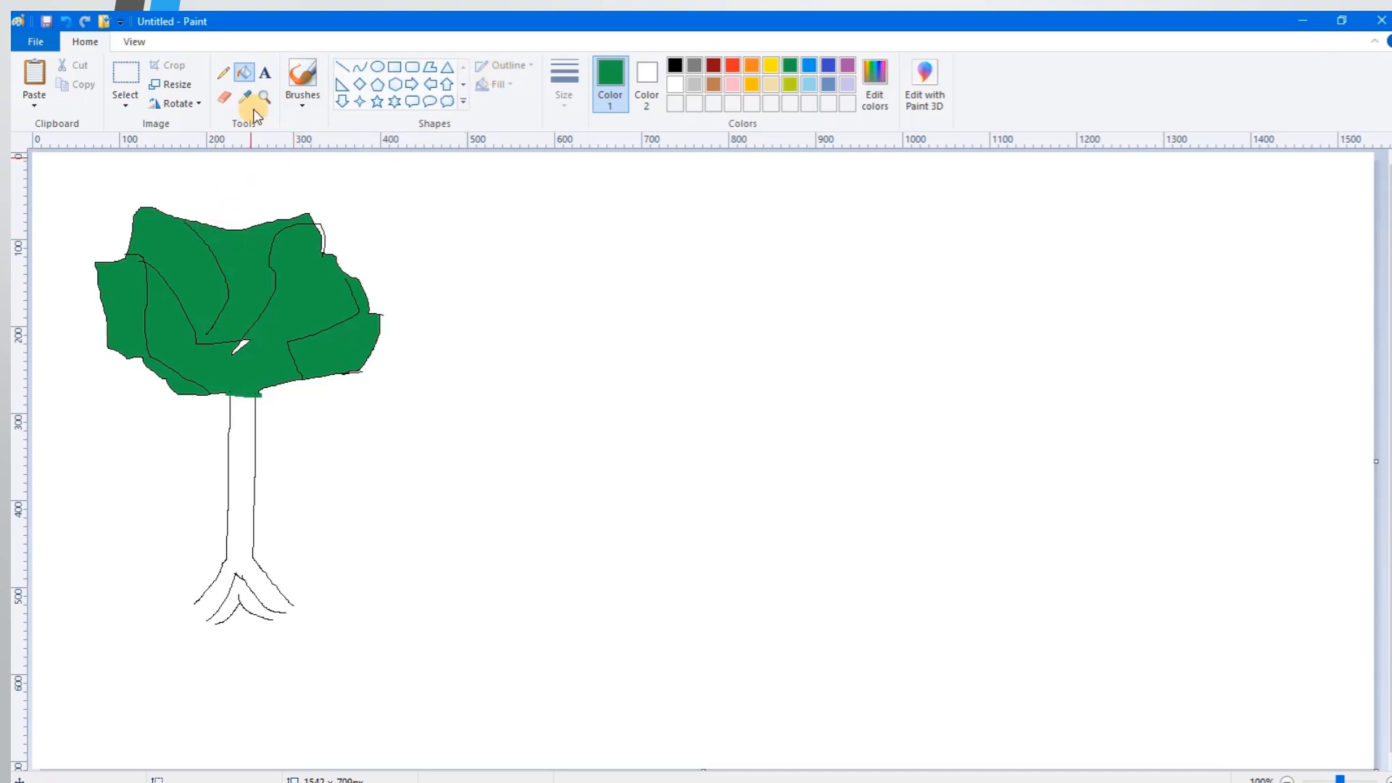
# - Close the base of the trunk with a short green pencil line and fill the trunk with brown
pyautogui.click(226, 74)
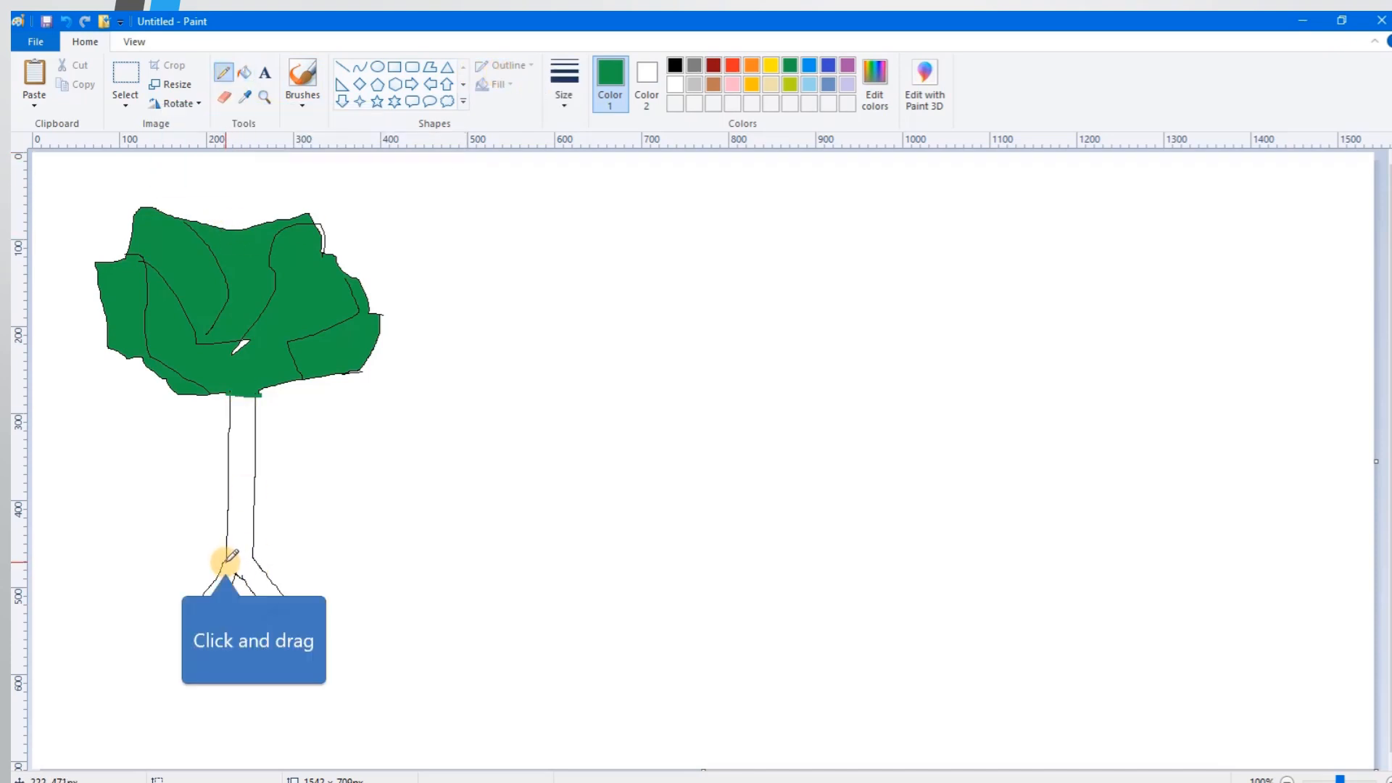
pyautogui.moveTo(225, 562); pyautogui.dragTo(258, 559)
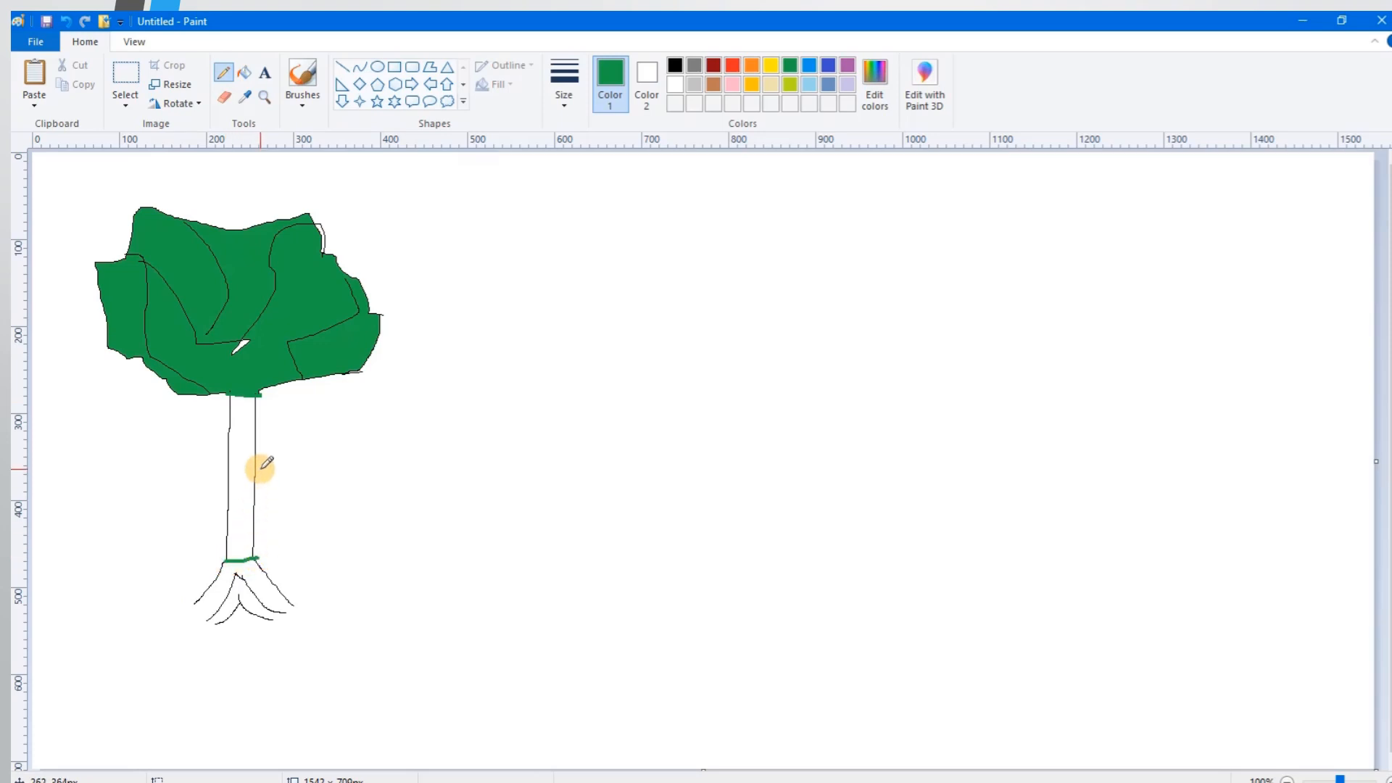
pyautogui.click(244, 73)
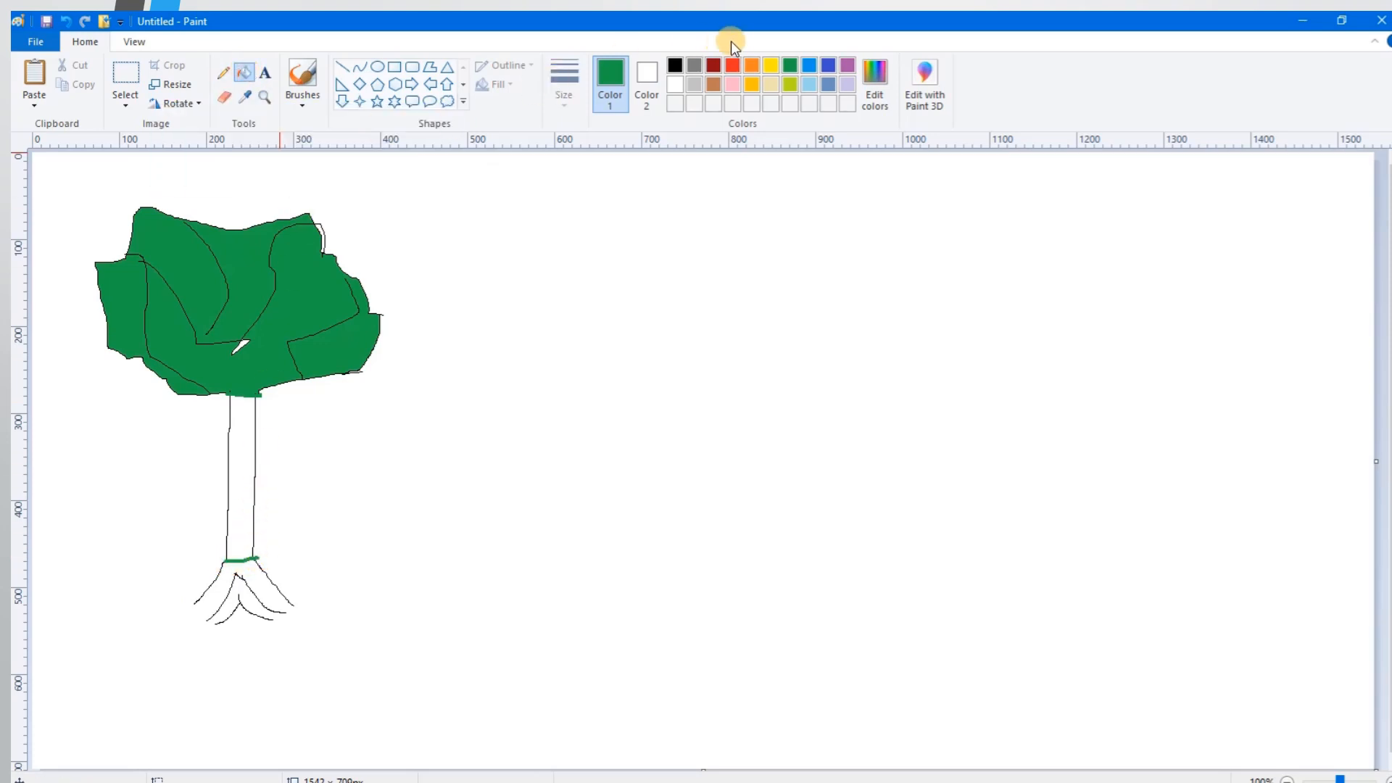
pyautogui.click(752, 65)
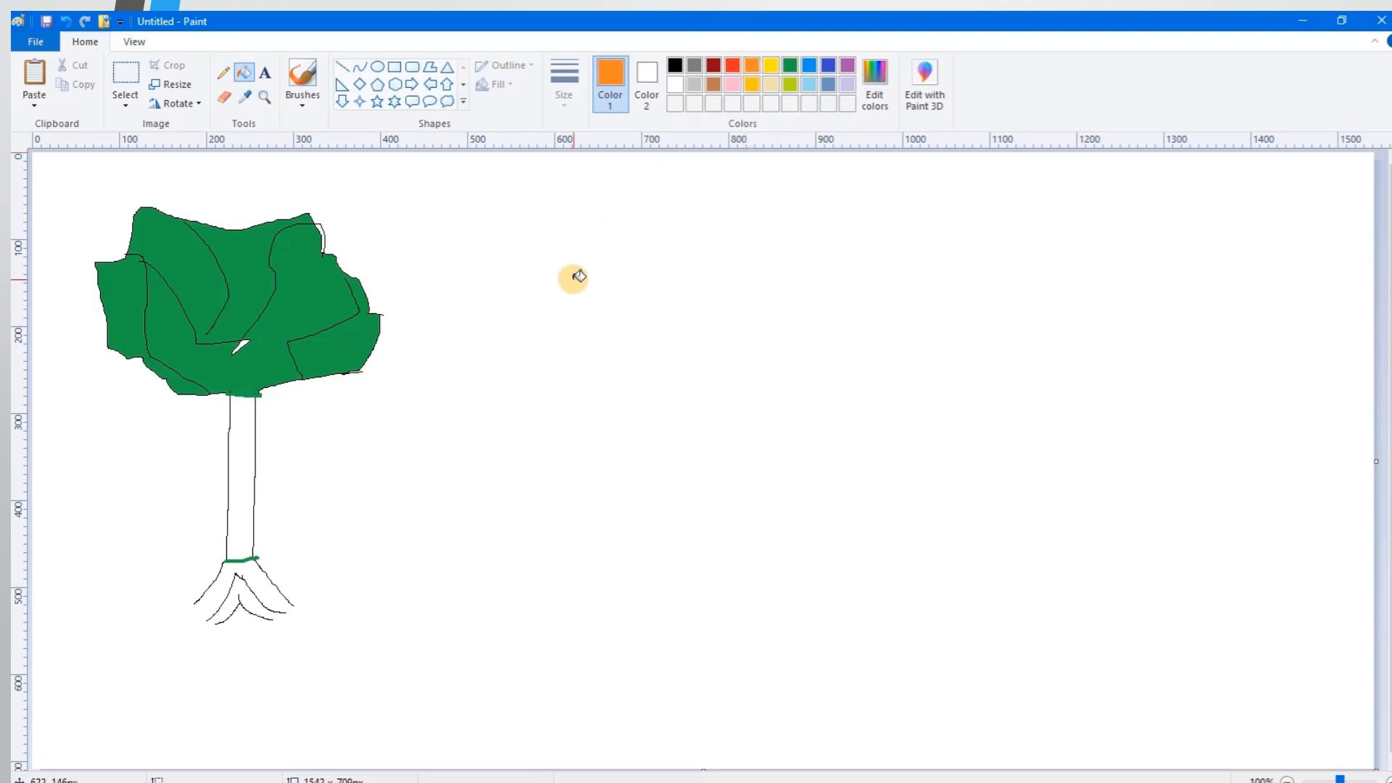
pyautogui.click(712, 83)
pyautogui.click(250, 454)
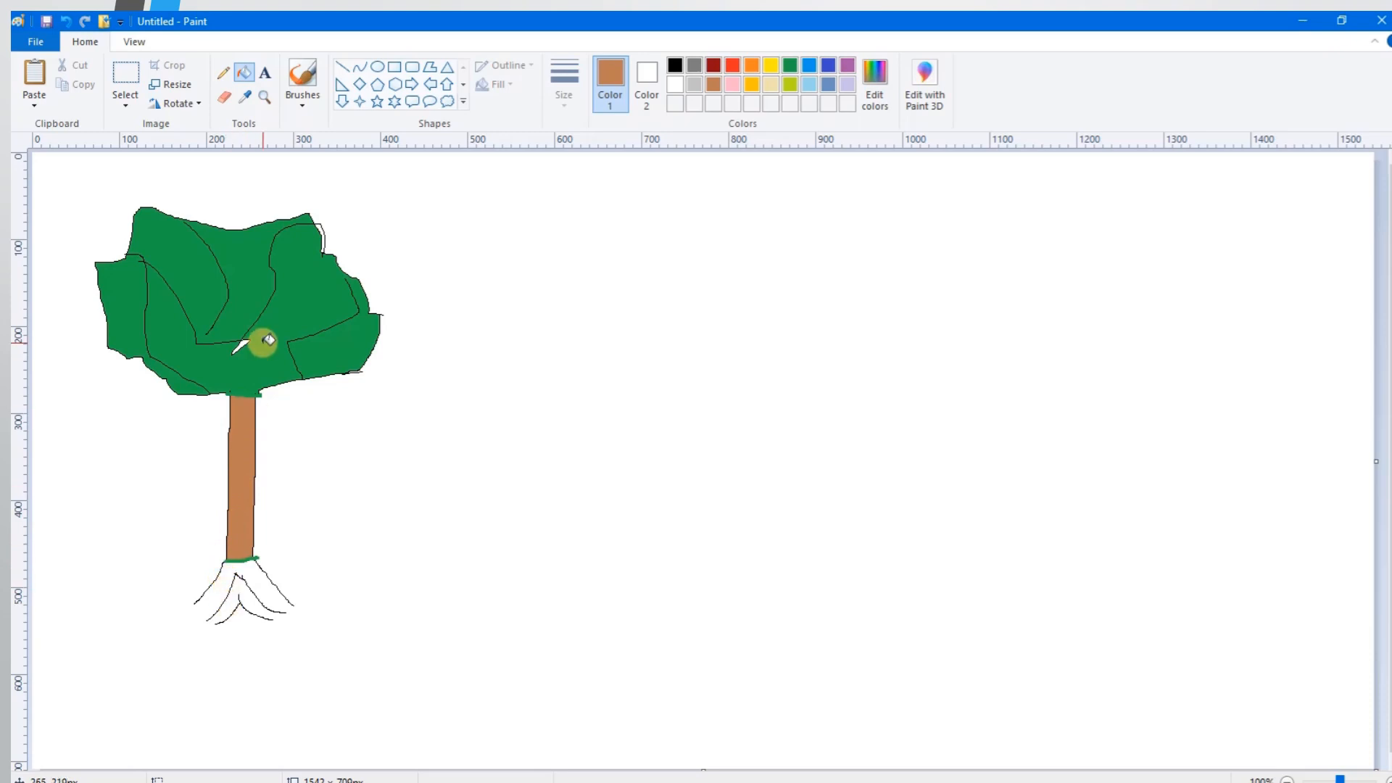
# - Add the text "A Tree" in brown on the empty canvas beside the trunk, below the canopy
pyautogui.click(246, 74)
pyautogui.click(224, 72)
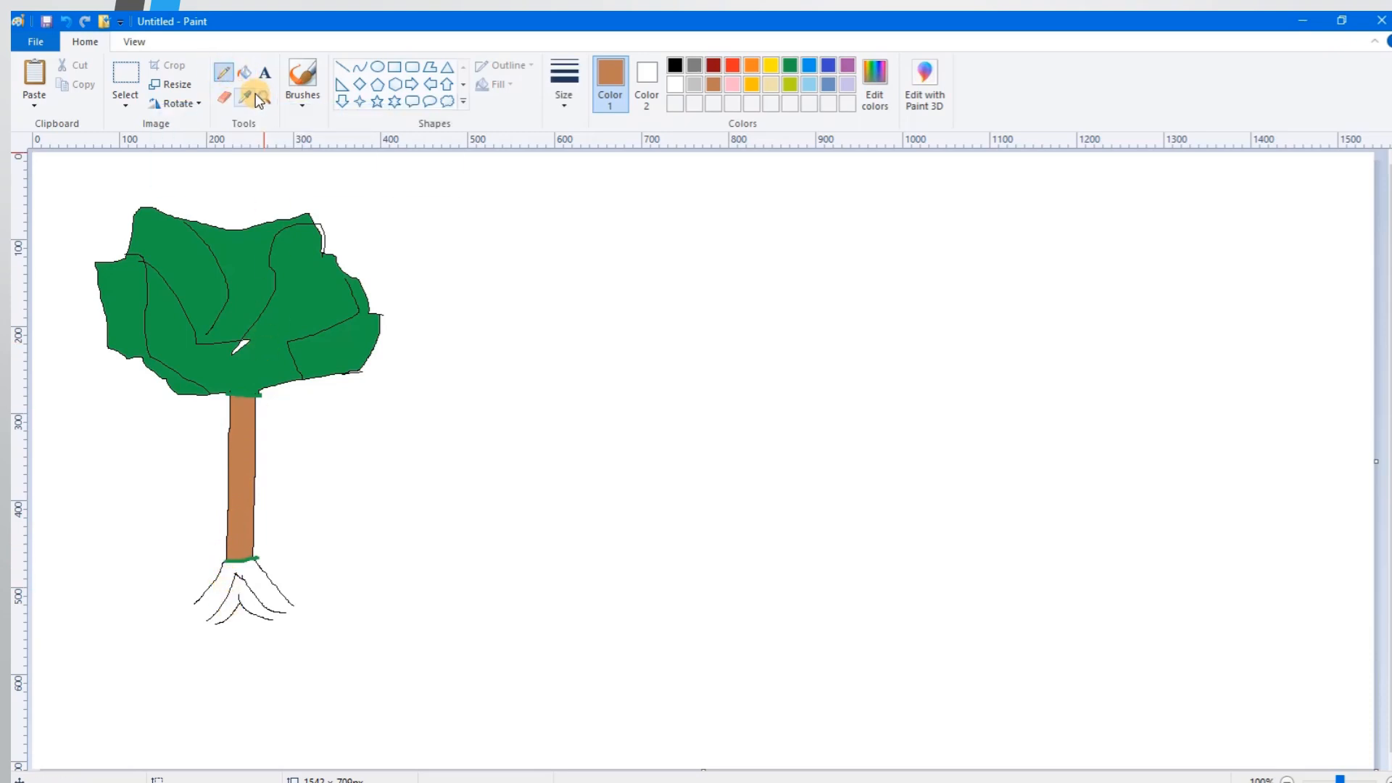
pyautogui.click(266, 74)
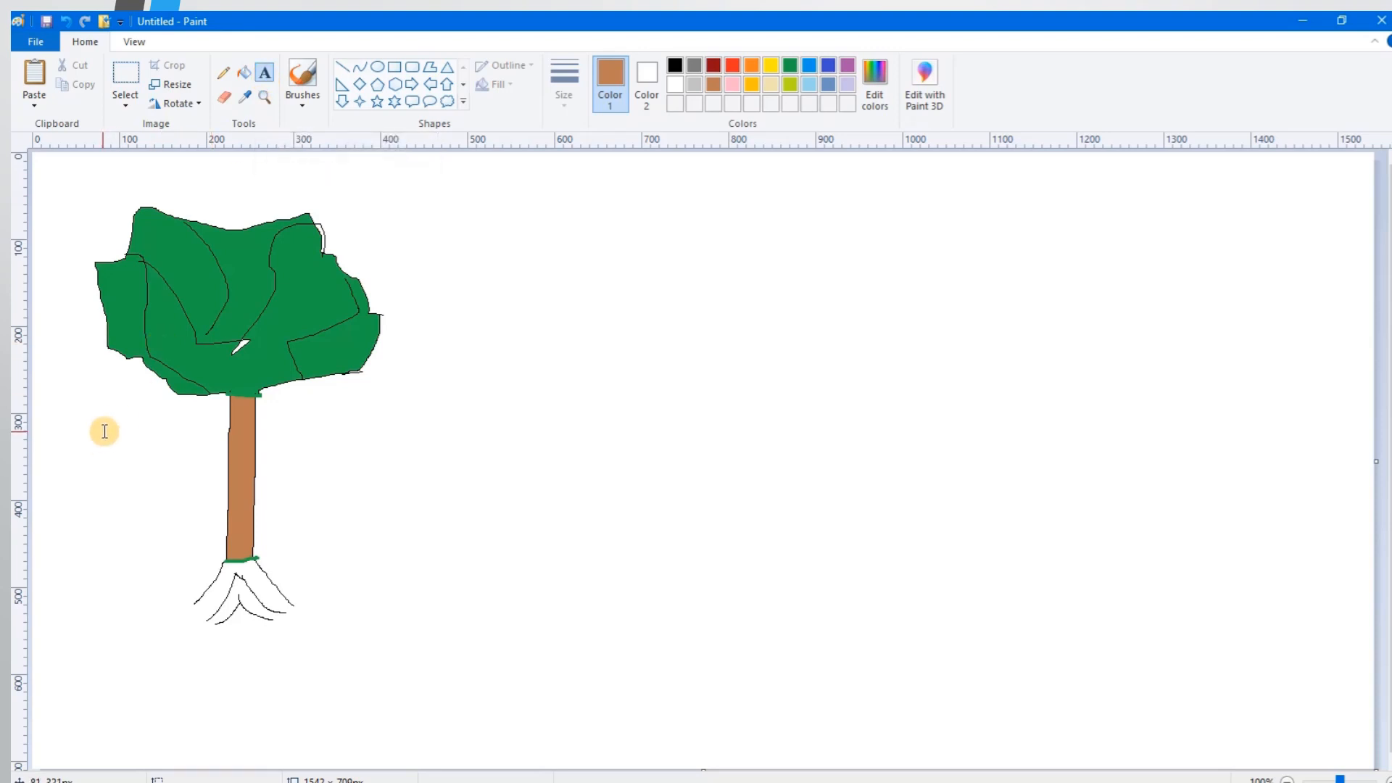
pyautogui.click(92, 436)
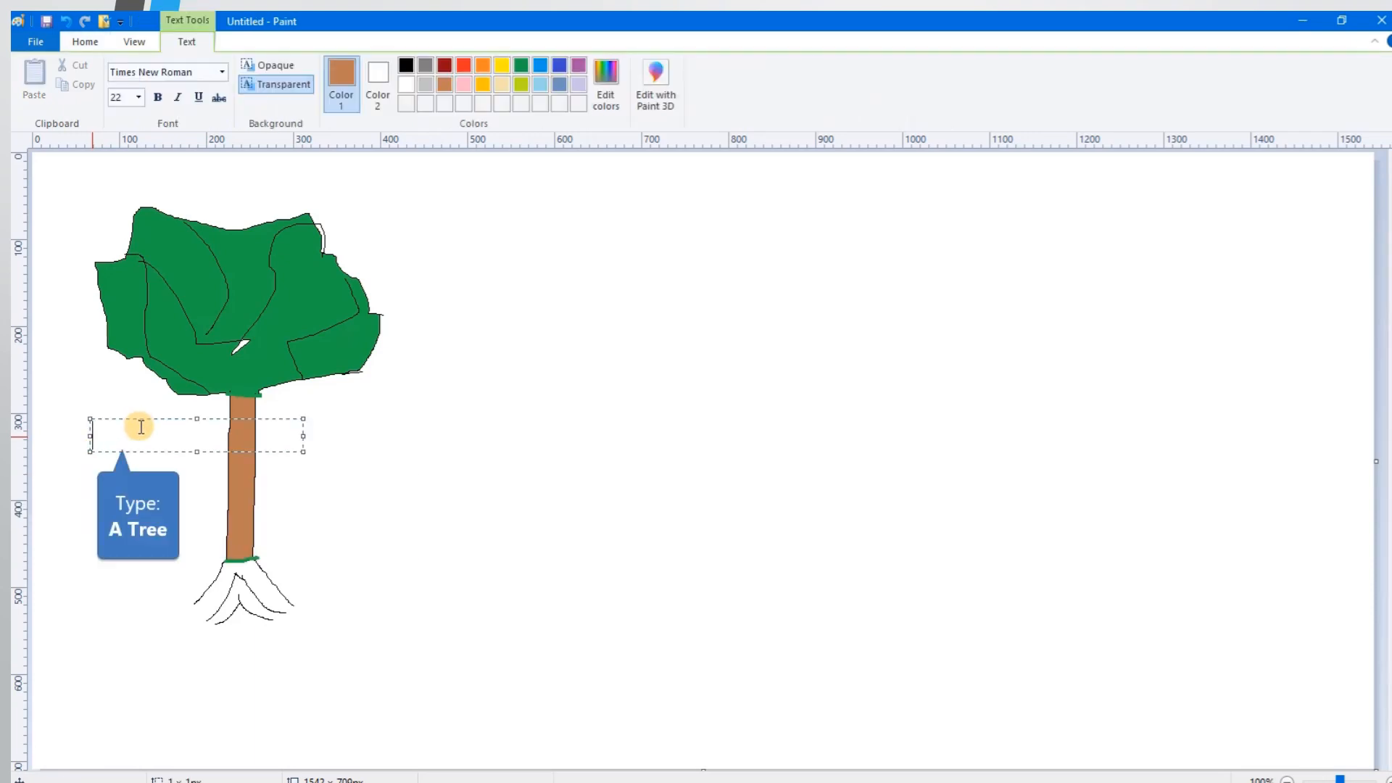
pyautogui.write('A ')
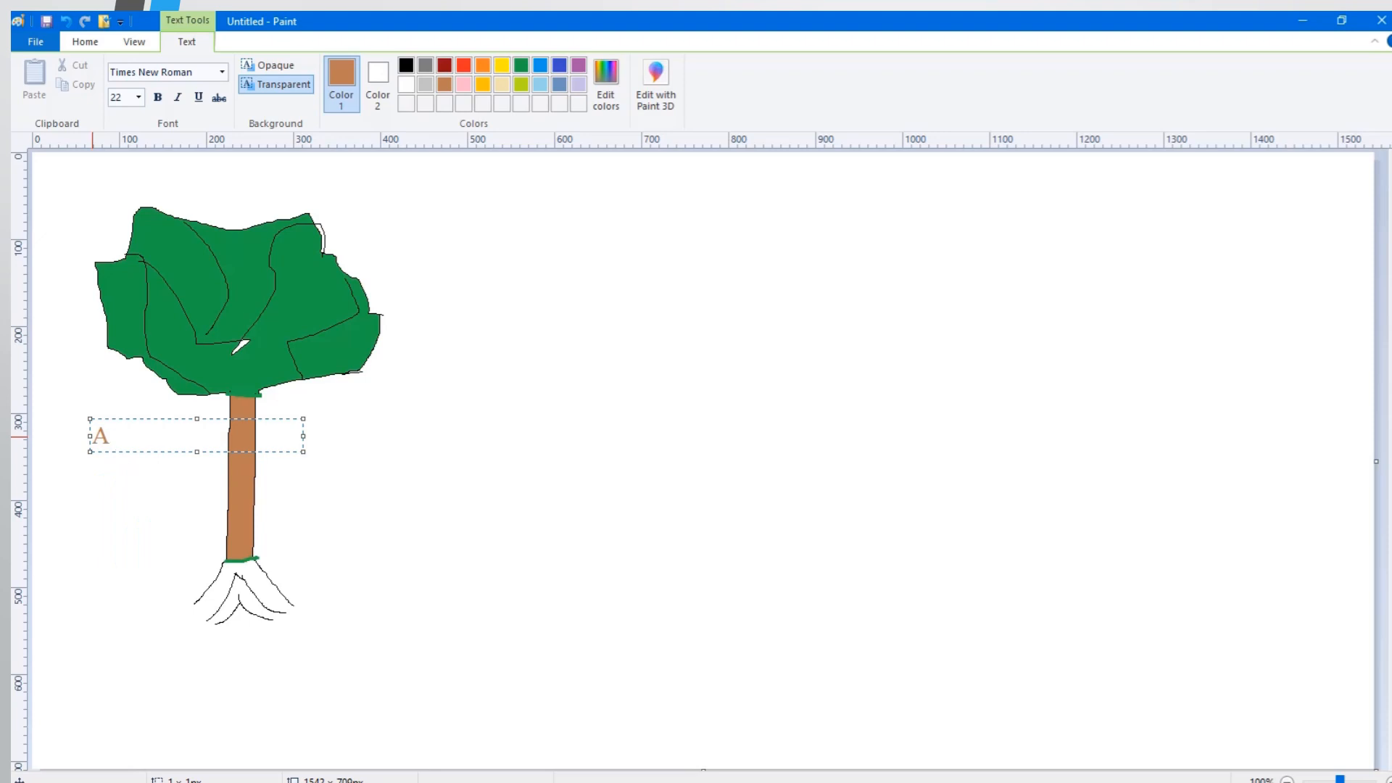
pyautogui.write('Tree')
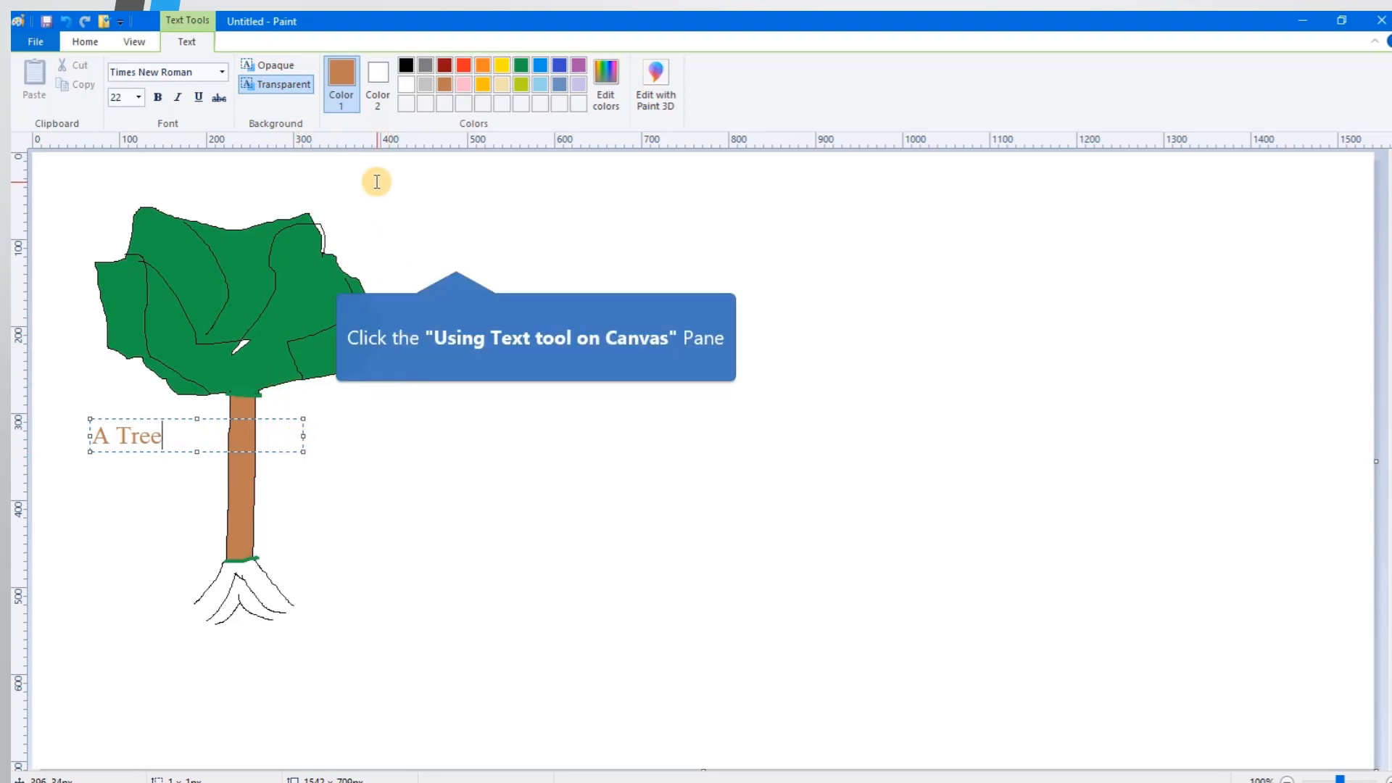
pyautogui.click(456, 258)
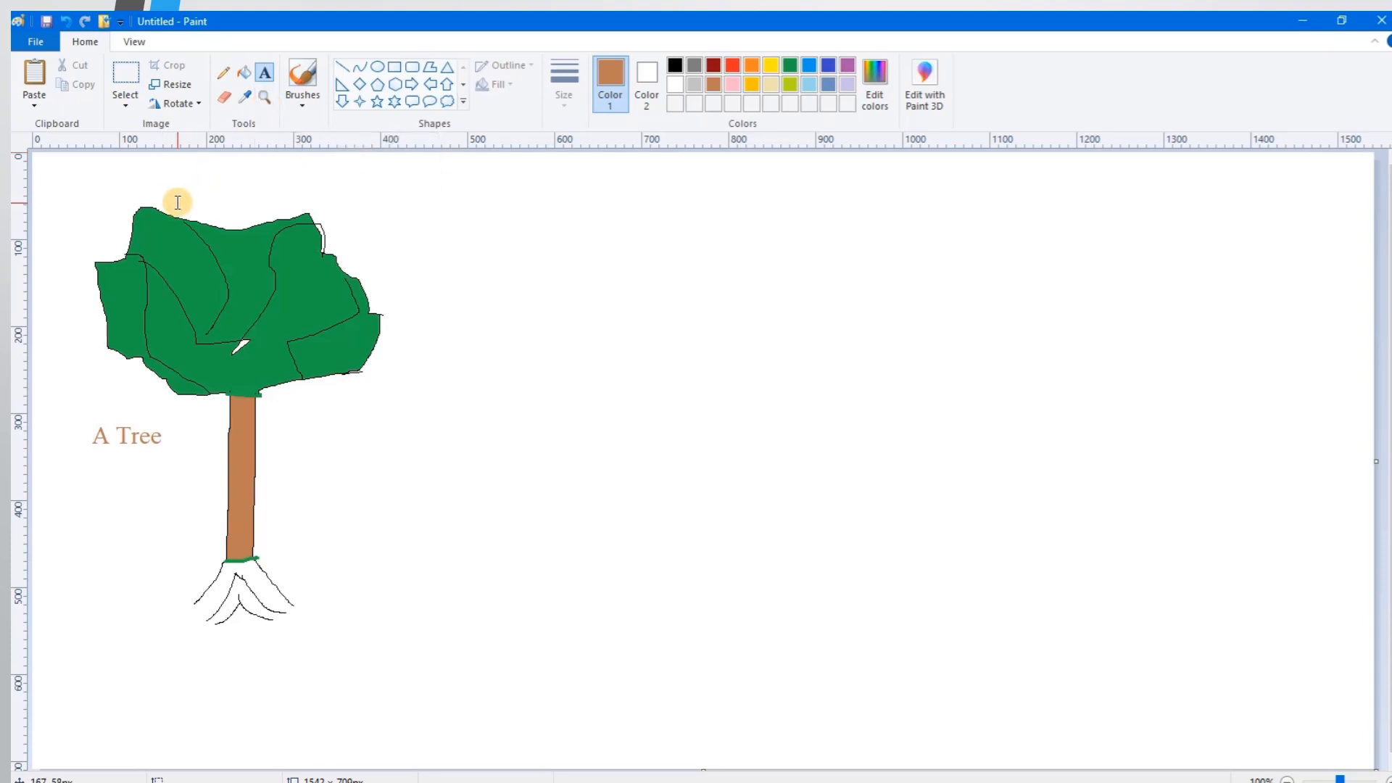
# - Zoom in on the tree canopy to 200% with the Magnifier and zoom back out to 100%
pyautogui.click(265, 96)
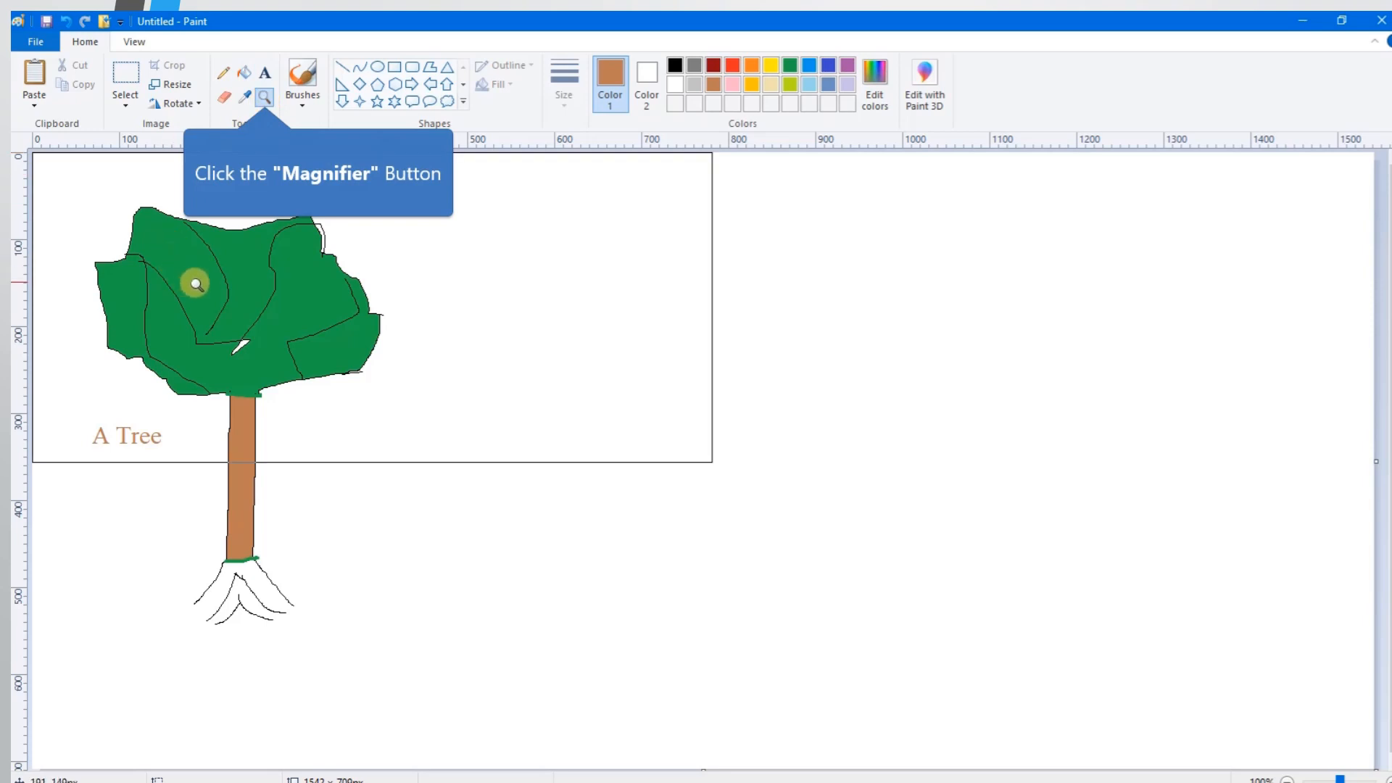
pyautogui.click(243, 307)
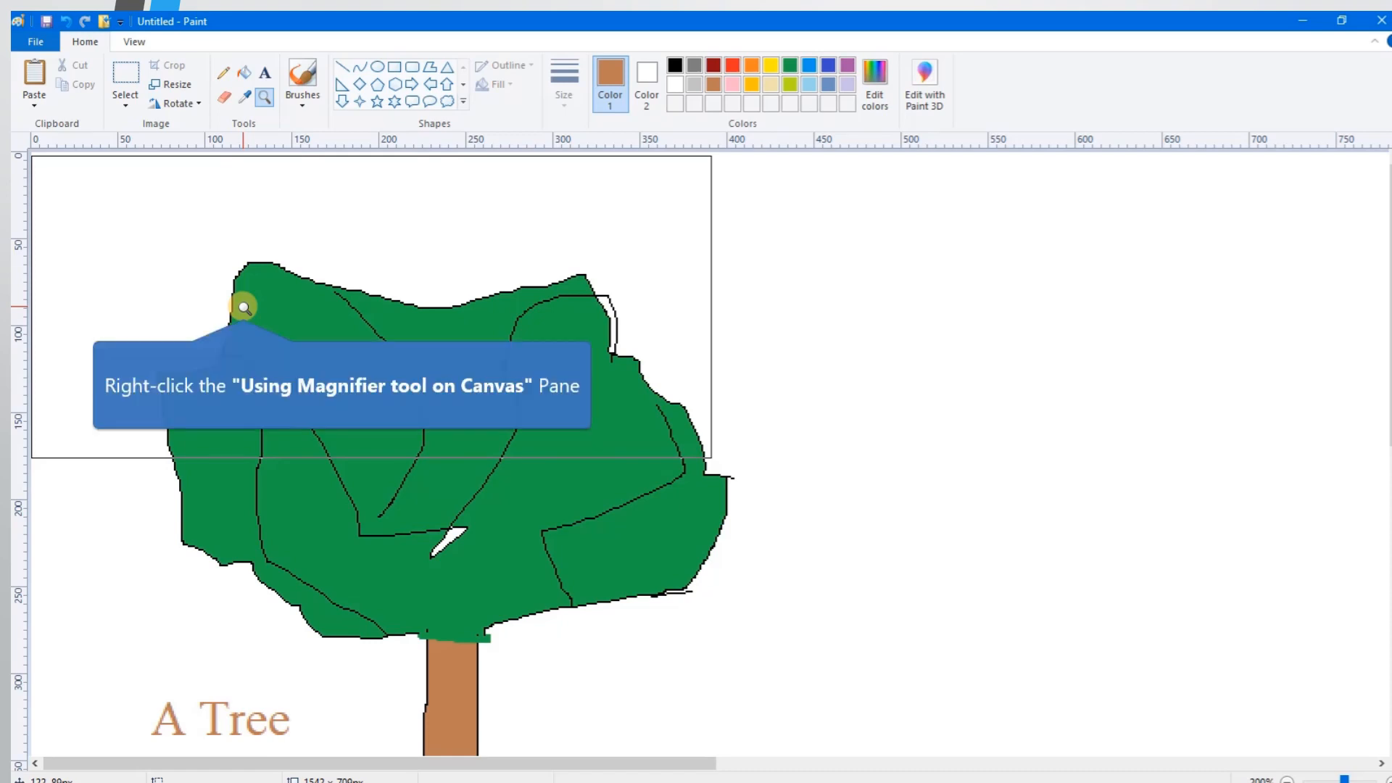
pyautogui.rightClick(244, 308)
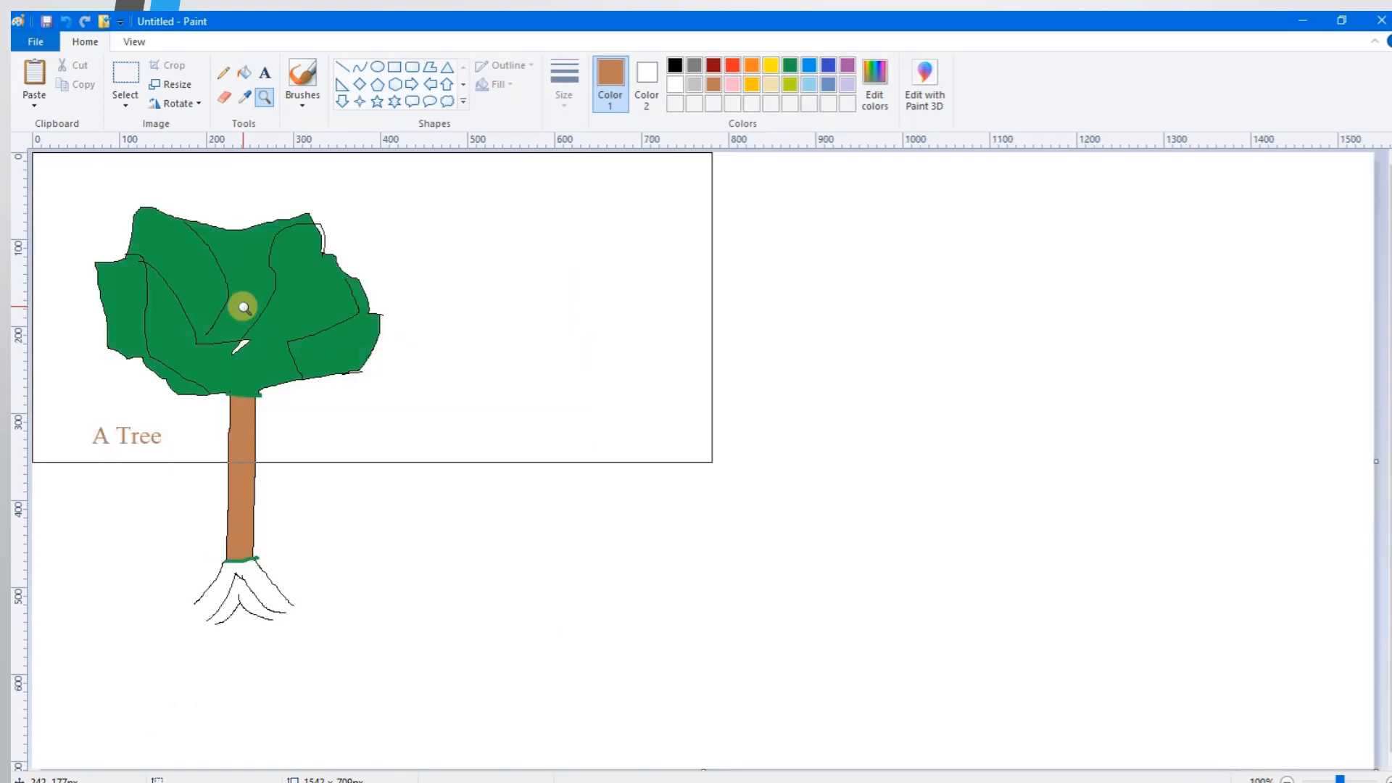
pyautogui.click(247, 97)
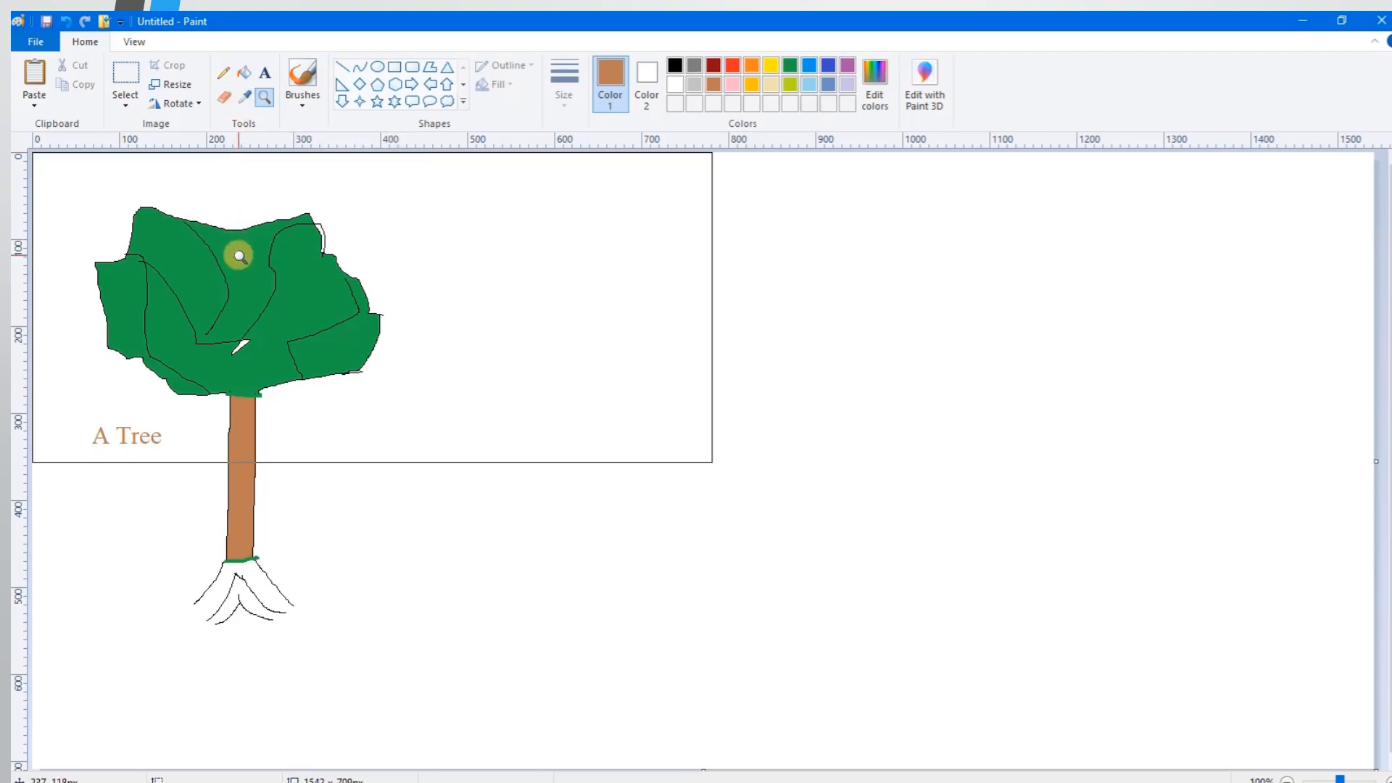
pyautogui.click(246, 94)
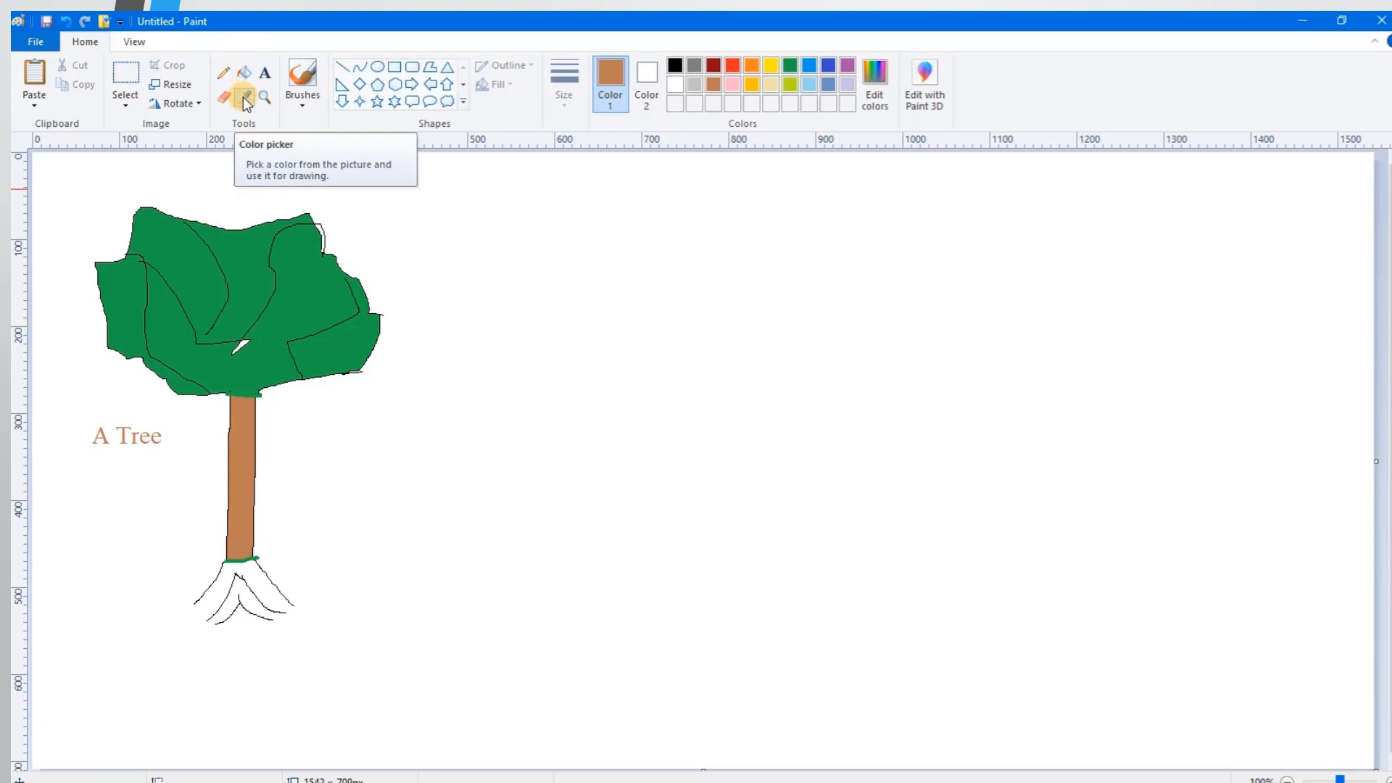
pyautogui.click(264, 98)
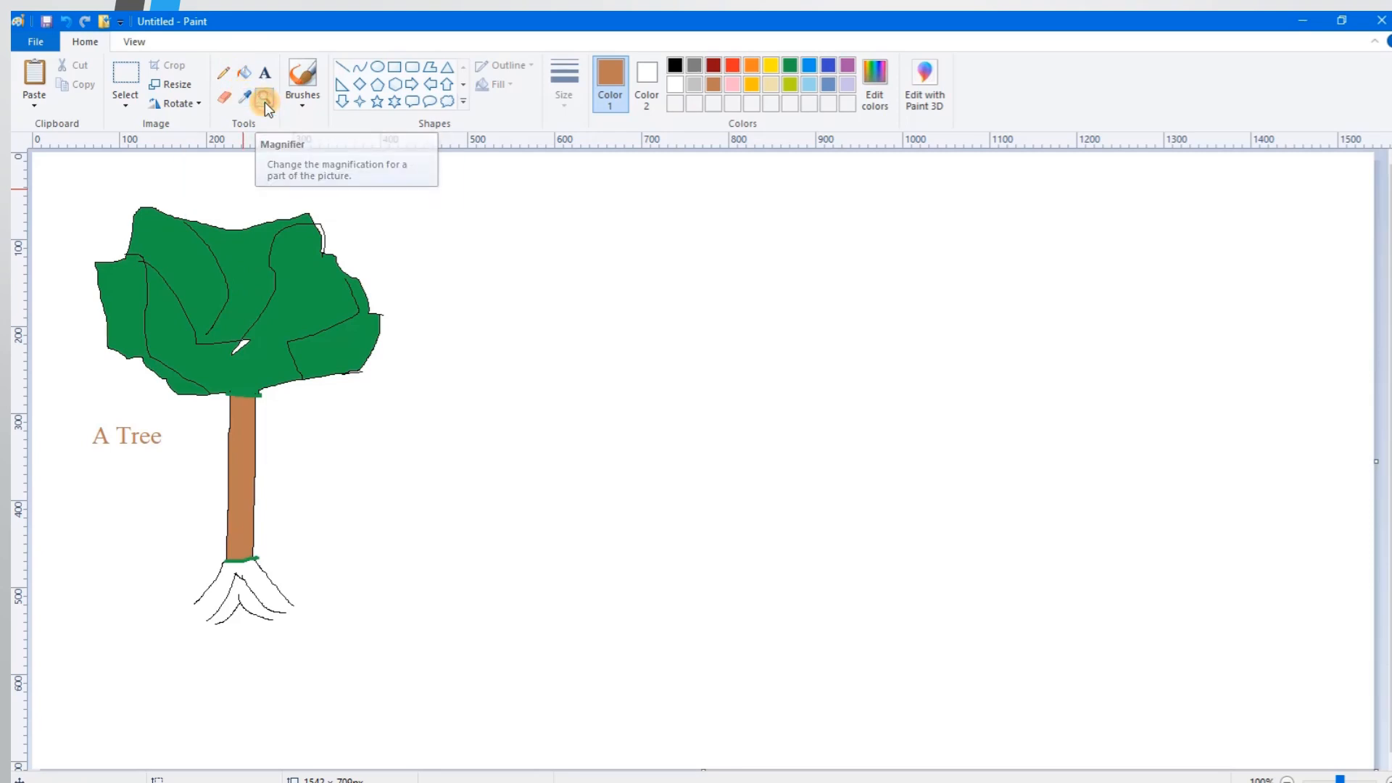
# - Choose the Oil brush and a stroke size, and paint the tree's roots brown
pyautogui.click(303, 103)
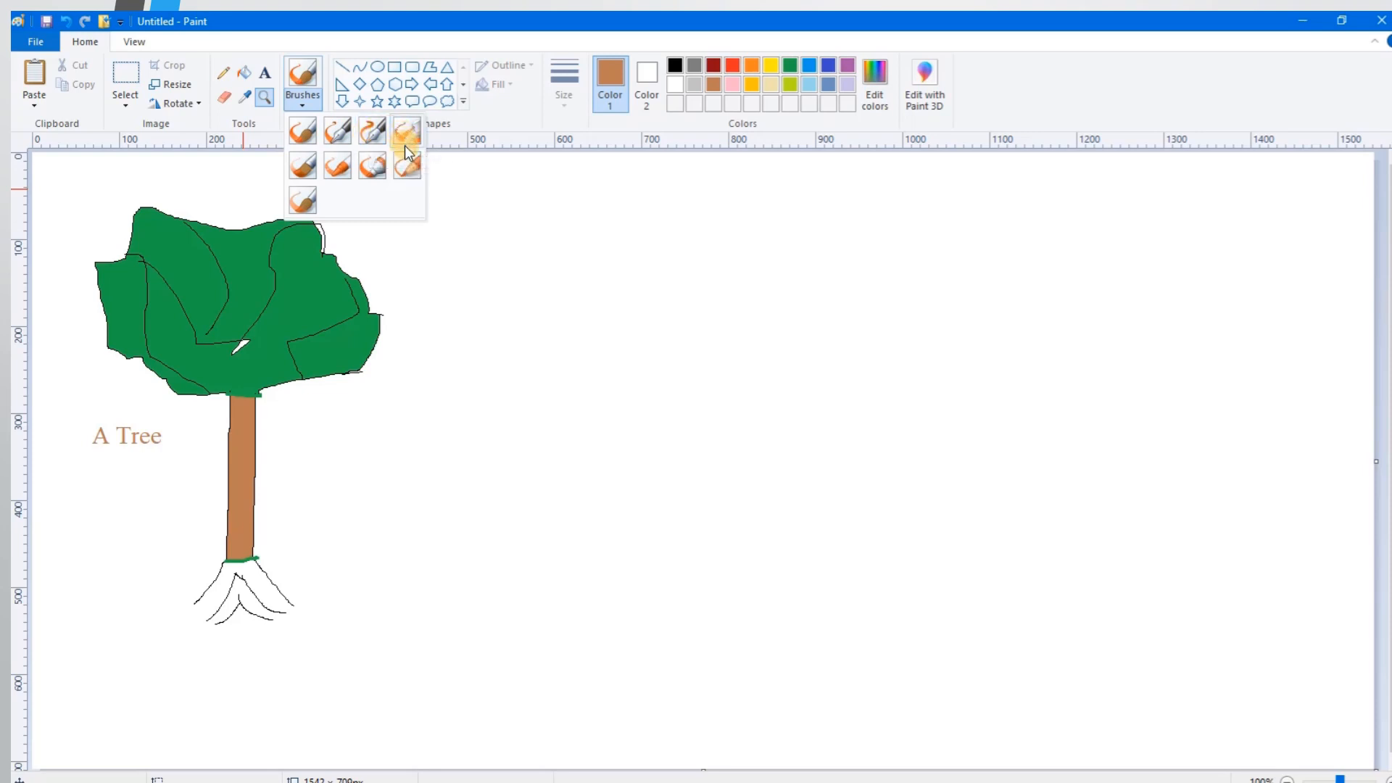
pyautogui.click(311, 164)
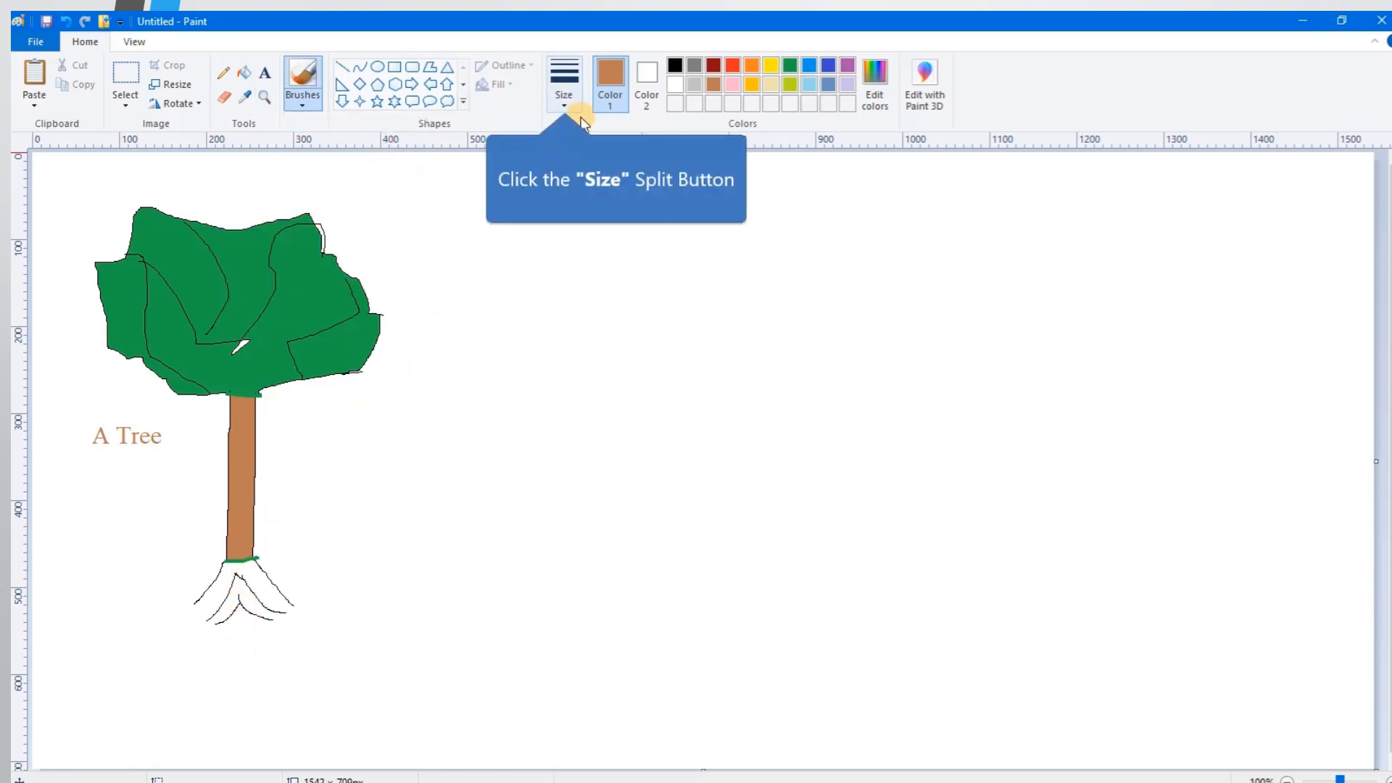
pyautogui.click(570, 102)
pyautogui.click(573, 168)
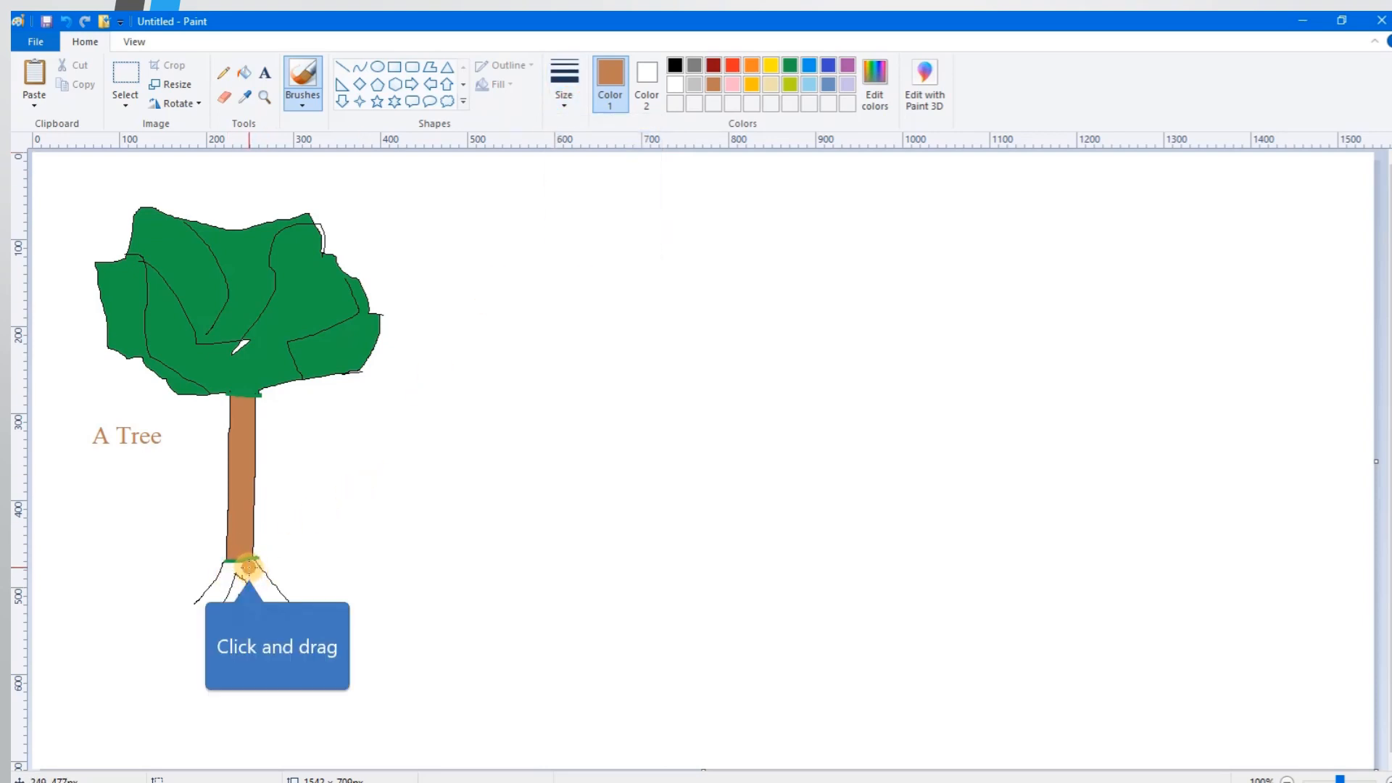
pyautogui.moveTo(248, 567)
pyautogui.mouseDown()
pyautogui.moveTo(283, 606)
pyautogui.moveTo(238, 560)
pyautogui.moveTo(199, 609)
pyautogui.moveTo(237, 588)
pyautogui.moveTo(214, 617)
pyautogui.moveTo(238, 585)
pyautogui.moveTo(269, 612)
pyautogui.moveTo(239, 594)
pyautogui.moveTo(250, 574)
pyautogui.moveTo(275, 597)
pyautogui.mouseUp()
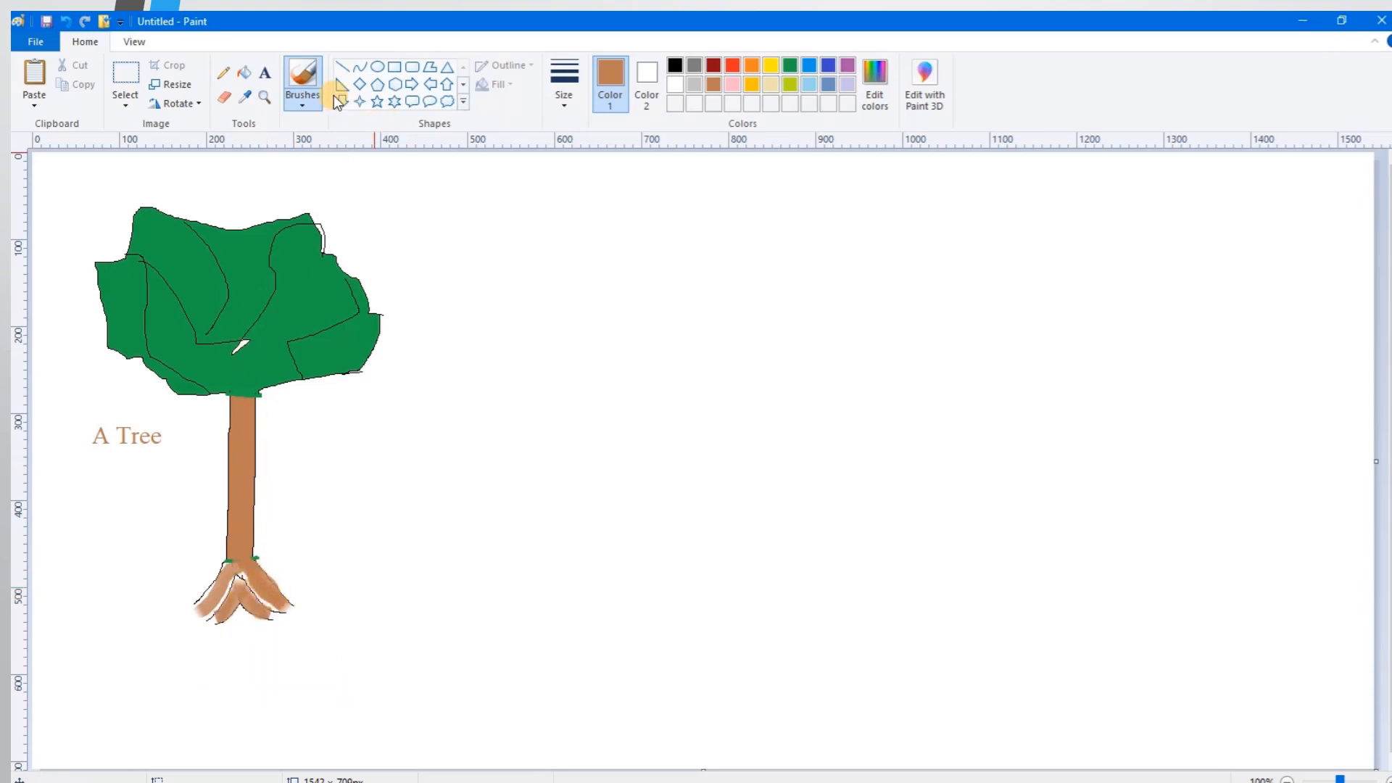
# - Spray brown over the roots with the Airbrush and scribble a looping test stroke on the empty canvas beside the tree
pyautogui.click(305, 99)
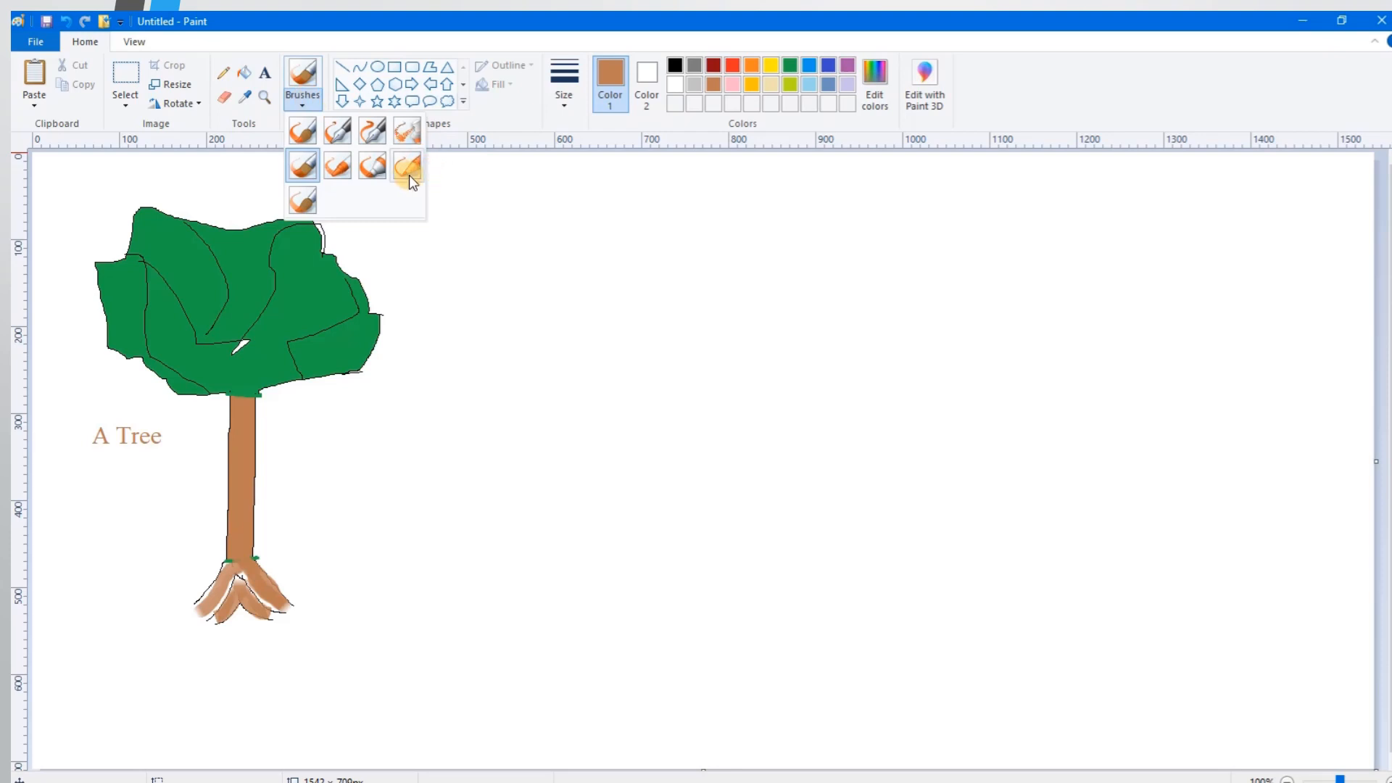
pyautogui.click(406, 134)
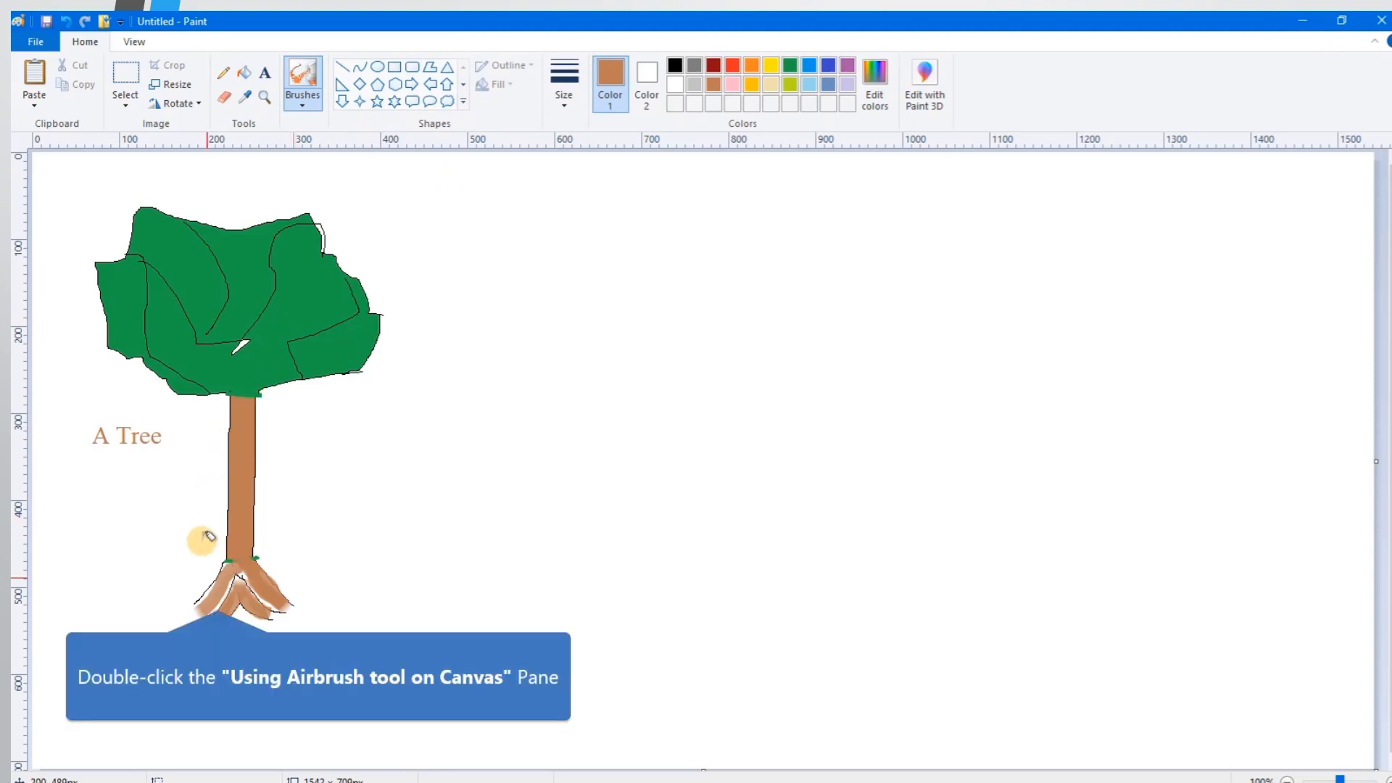
pyautogui.moveTo(208, 596)
pyautogui.mouseDown()
pyautogui.moveTo(223, 606)
pyautogui.moveTo(233, 573)
pyautogui.moveTo(225, 587)
pyautogui.moveTo(259, 586)
pyautogui.mouseUp()
pyautogui.moveTo(435, 374)
pyautogui.mouseDown()
pyautogui.moveTo(449, 411)
pyautogui.moveTo(494, 414)
pyautogui.moveTo(508, 333)
pyautogui.moveTo(498, 410)
pyautogui.moveTo(554, 380)
pyautogui.moveTo(540, 366)
pyautogui.moveTo(537, 454)
pyautogui.mouseUp()
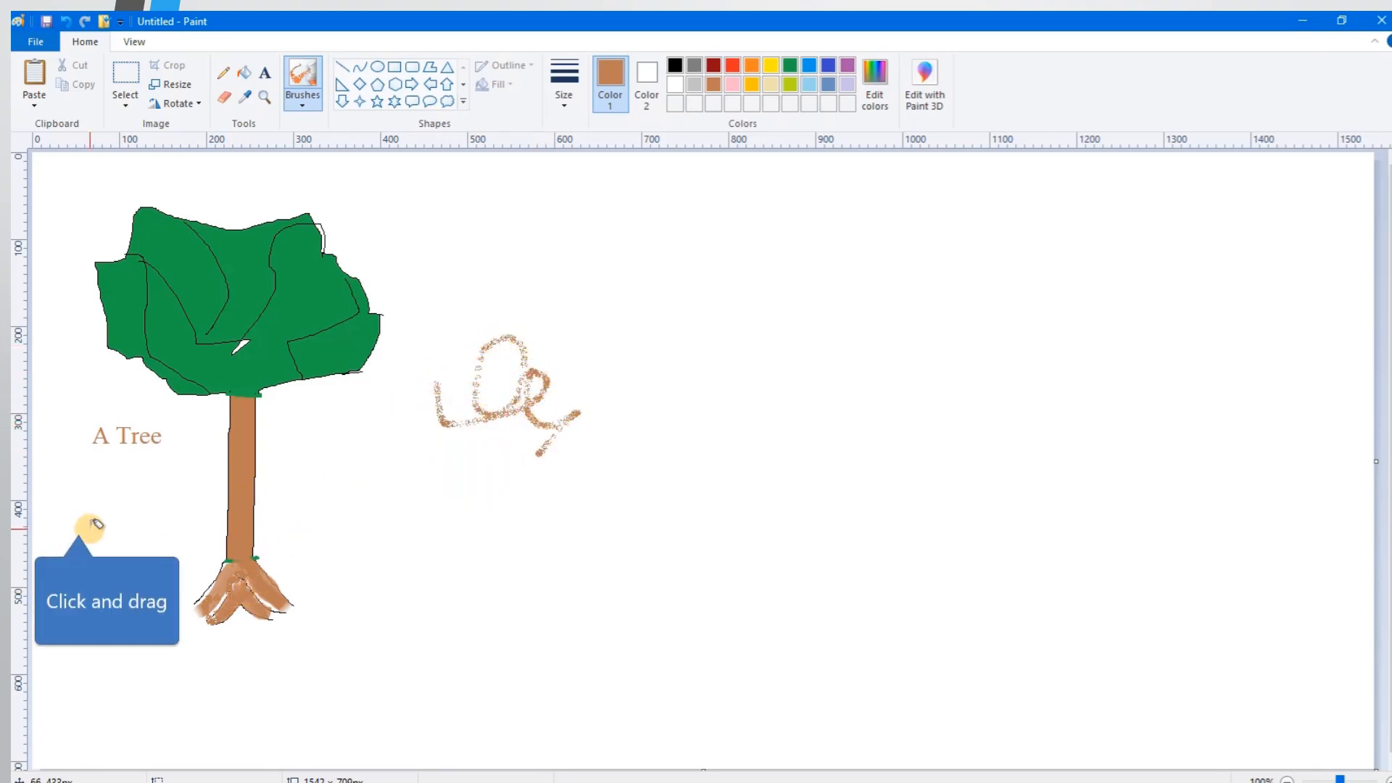
# - Handwrite the word "TREE" in brown Airbrush strokes beside the base of the trunk
pyautogui.moveTo(78, 522)
pyautogui.mouseDown()
pyautogui.moveTo(73, 561)
pyautogui.moveTo(85, 522)
pyautogui.moveTo(107, 520)
pyautogui.moveTo(100, 561)
pyautogui.moveTo(100, 542)
pyautogui.moveTo(125, 544)
pyautogui.moveTo(119, 565)
pyautogui.moveTo(135, 532)
pyautogui.moveTo(135, 569)
pyautogui.moveTo(163, 551)
pyautogui.mouseUp()
pyautogui.moveTo(140, 540)
pyautogui.mouseDown()
pyautogui.moveTo(174, 544)
pyautogui.moveTo(138, 552)
pyautogui.moveTo(179, 563)
pyautogui.moveTo(172, 575)
pyautogui.moveTo(210, 575)
pyautogui.mouseUp()
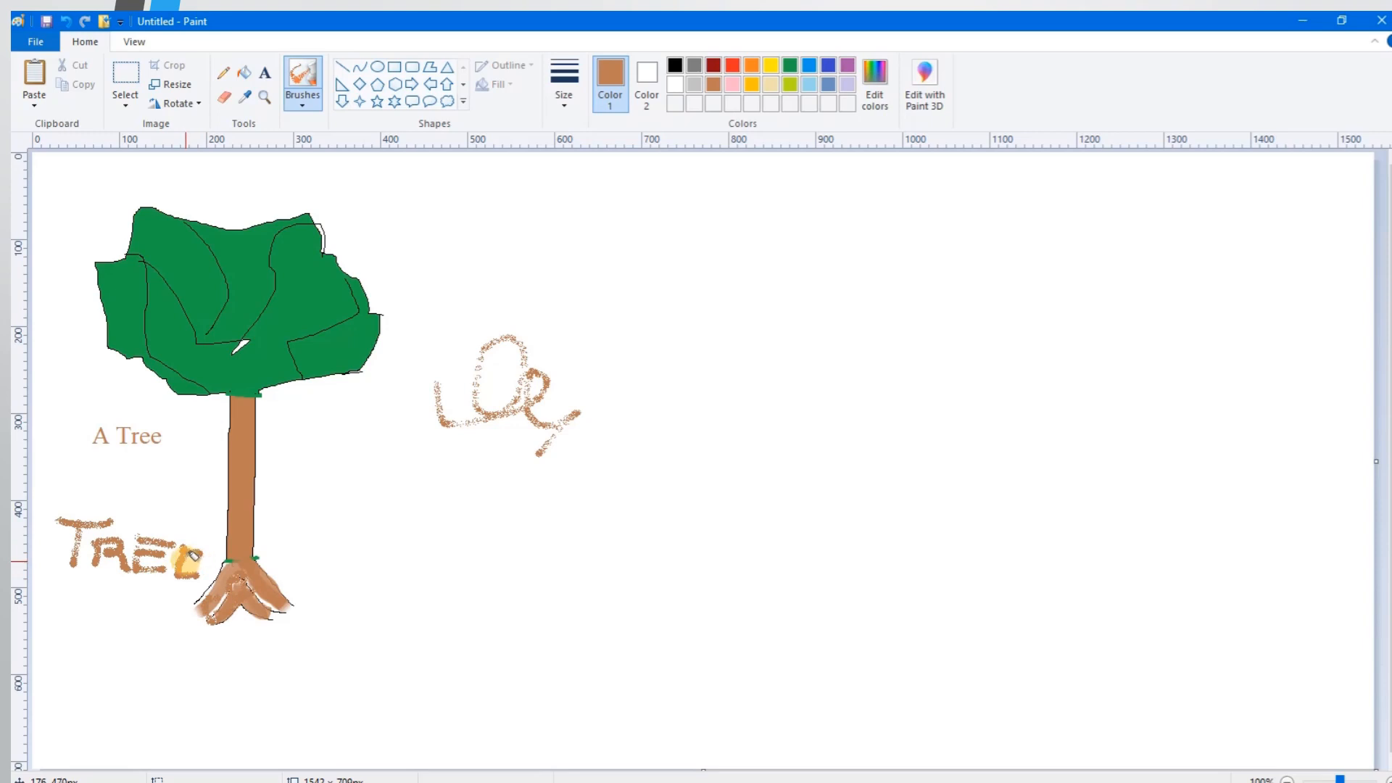
pyautogui.moveTo(193, 556); pyautogui.dragTo(205, 558)
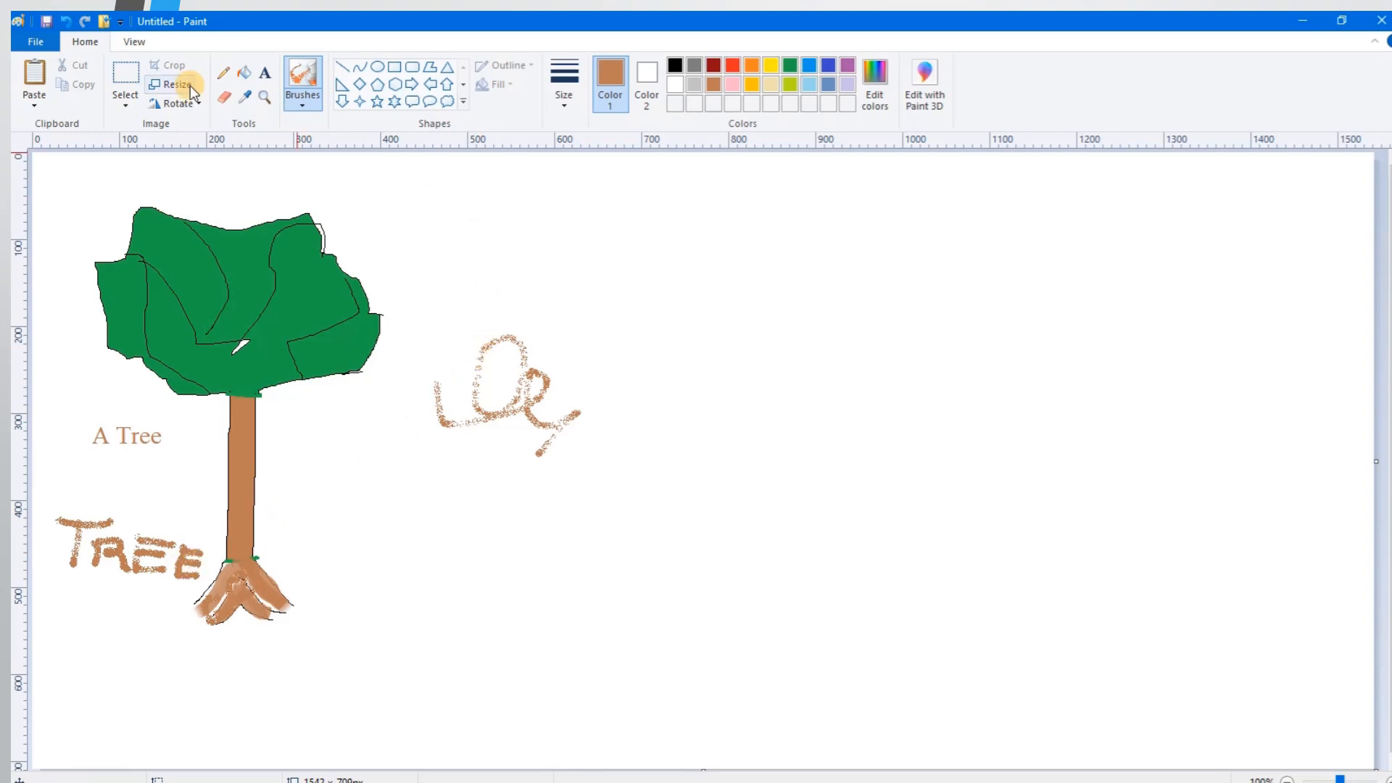
# - Erase the looping brown scribble beside the tree
pyautogui.click(226, 97)
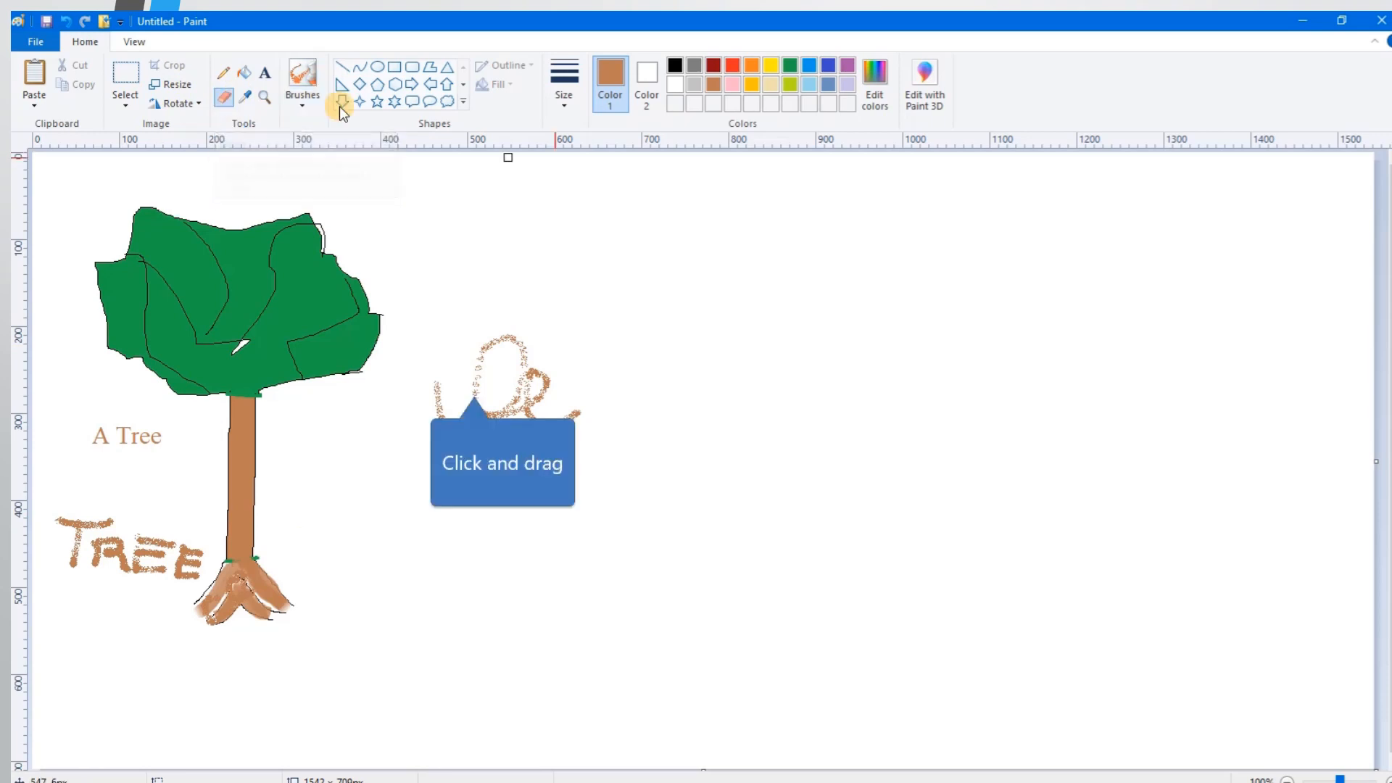
pyautogui.moveTo(553, 338)
pyautogui.mouseDown()
pyautogui.moveTo(470, 357)
pyautogui.moveTo(550, 282)
pyautogui.moveTo(521, 373)
pyautogui.moveTo(468, 371)
pyautogui.moveTo(602, 390)
pyautogui.moveTo(499, 390)
pyautogui.moveTo(524, 379)
pyautogui.moveTo(543, 414)
pyautogui.moveTo(649, 416)
pyautogui.moveTo(566, 417)
pyautogui.moveTo(540, 451)
pyautogui.moveTo(480, 467)
pyautogui.moveTo(527, 426)
pyautogui.moveTo(512, 452)
pyautogui.moveTo(529, 390)
pyautogui.moveTo(567, 367)
pyautogui.moveTo(501, 390)
pyautogui.moveTo(532, 358)
pyautogui.moveTo(539, 391)
pyautogui.moveTo(519, 347)
pyautogui.moveTo(549, 440)
pyautogui.moveTo(513, 328)
pyautogui.moveTo(527, 410)
pyautogui.moveTo(533, 359)
pyautogui.moveTo(474, 431)
pyautogui.moveTo(509, 405)
pyautogui.moveTo(445, 426)
pyautogui.moveTo(508, 394)
pyautogui.moveTo(402, 412)
pyautogui.moveTo(532, 397)
pyautogui.moveTo(394, 414)
pyautogui.moveTo(422, 388)
pyautogui.moveTo(455, 417)
pyautogui.moveTo(430, 362)
pyautogui.moveTo(442, 420)
pyautogui.mouseUp()
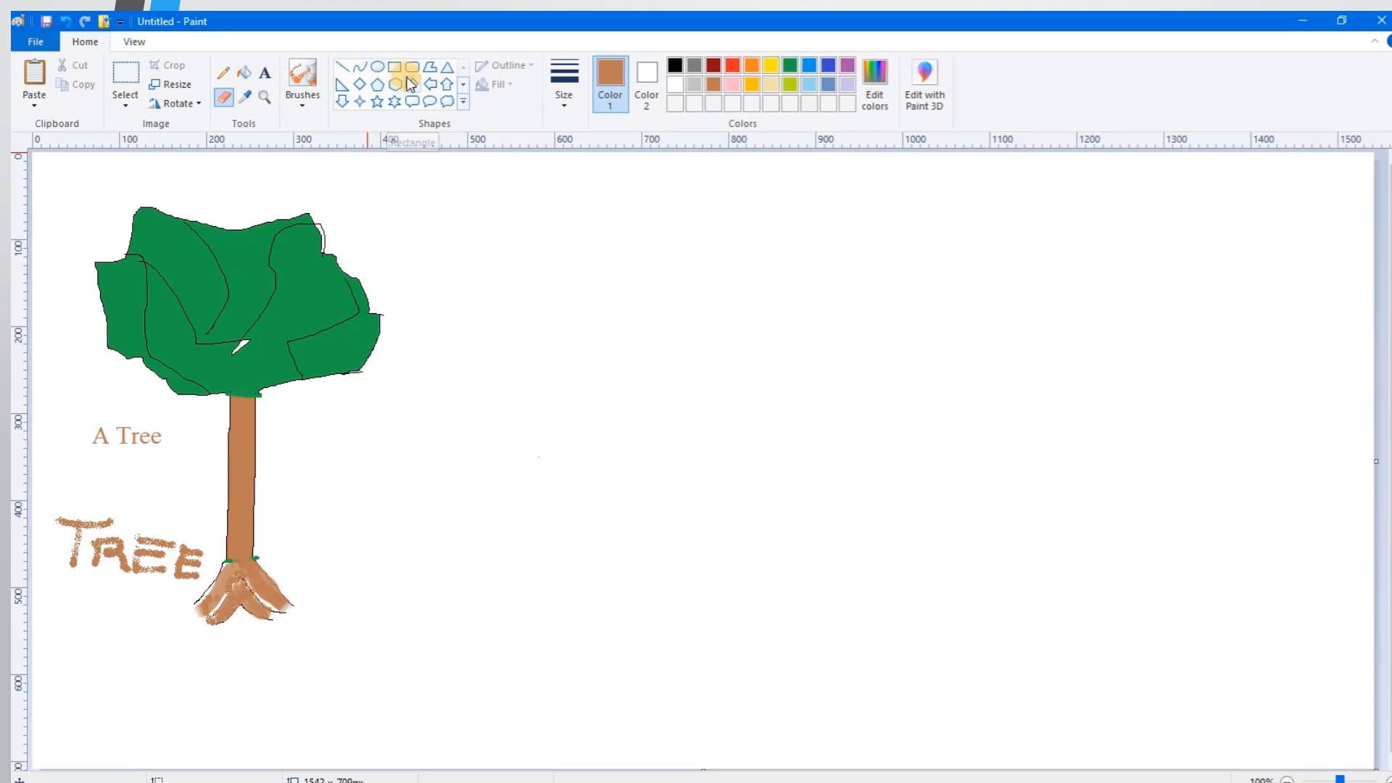
# - Draw a black-outlined rectangle about 588 × 244 px as a house wall on the empty canvas well away from the tree
pyautogui.click(463, 103)
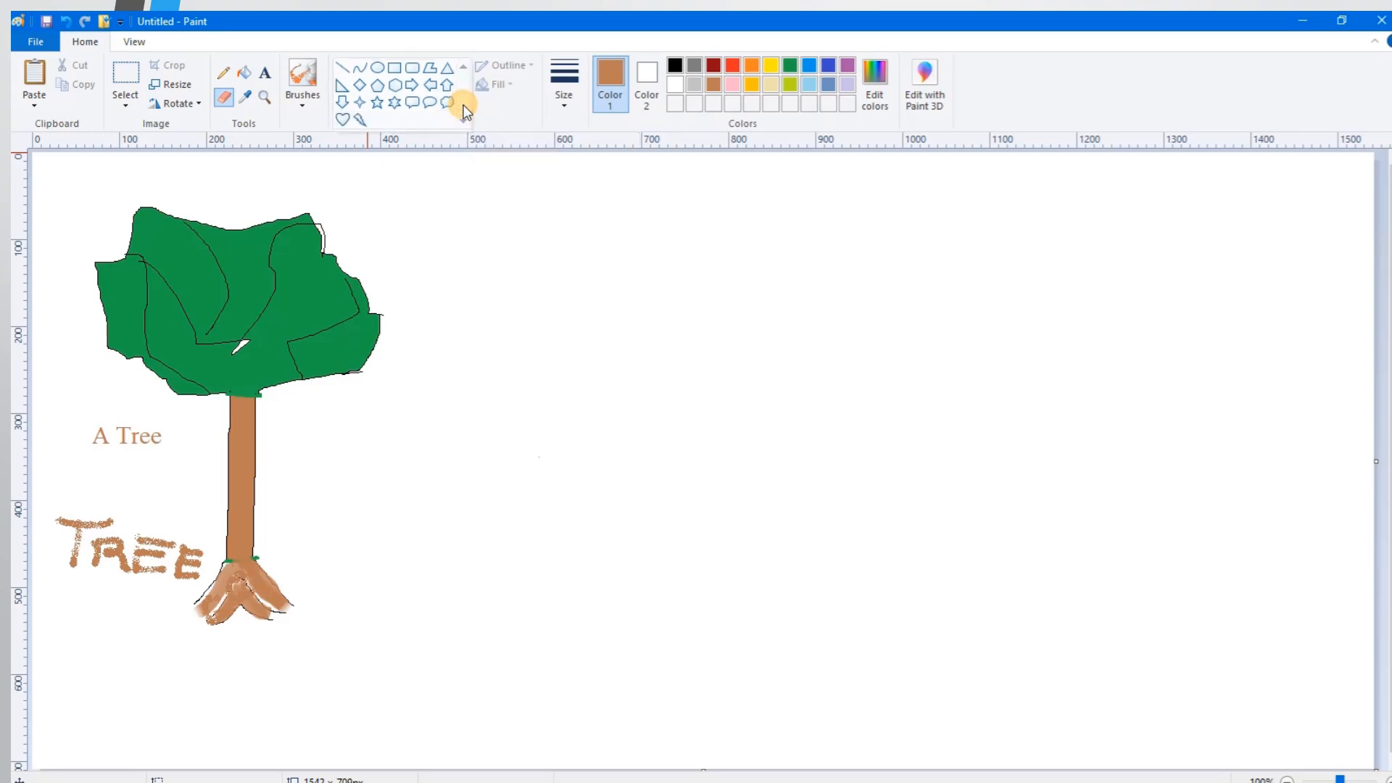
pyautogui.click(396, 68)
pyautogui.moveTo(683, 456); pyautogui.dragTo(1194, 630)
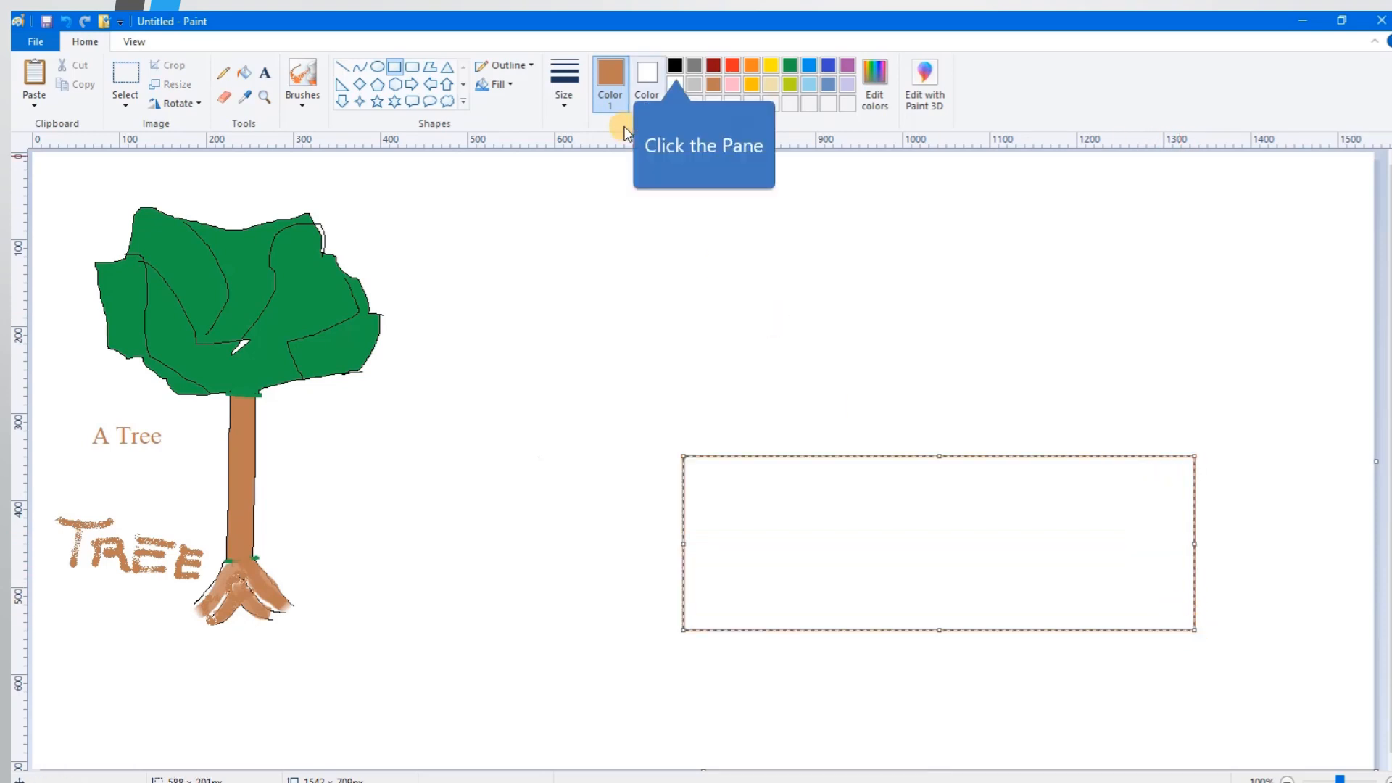
pyautogui.click(672, 66)
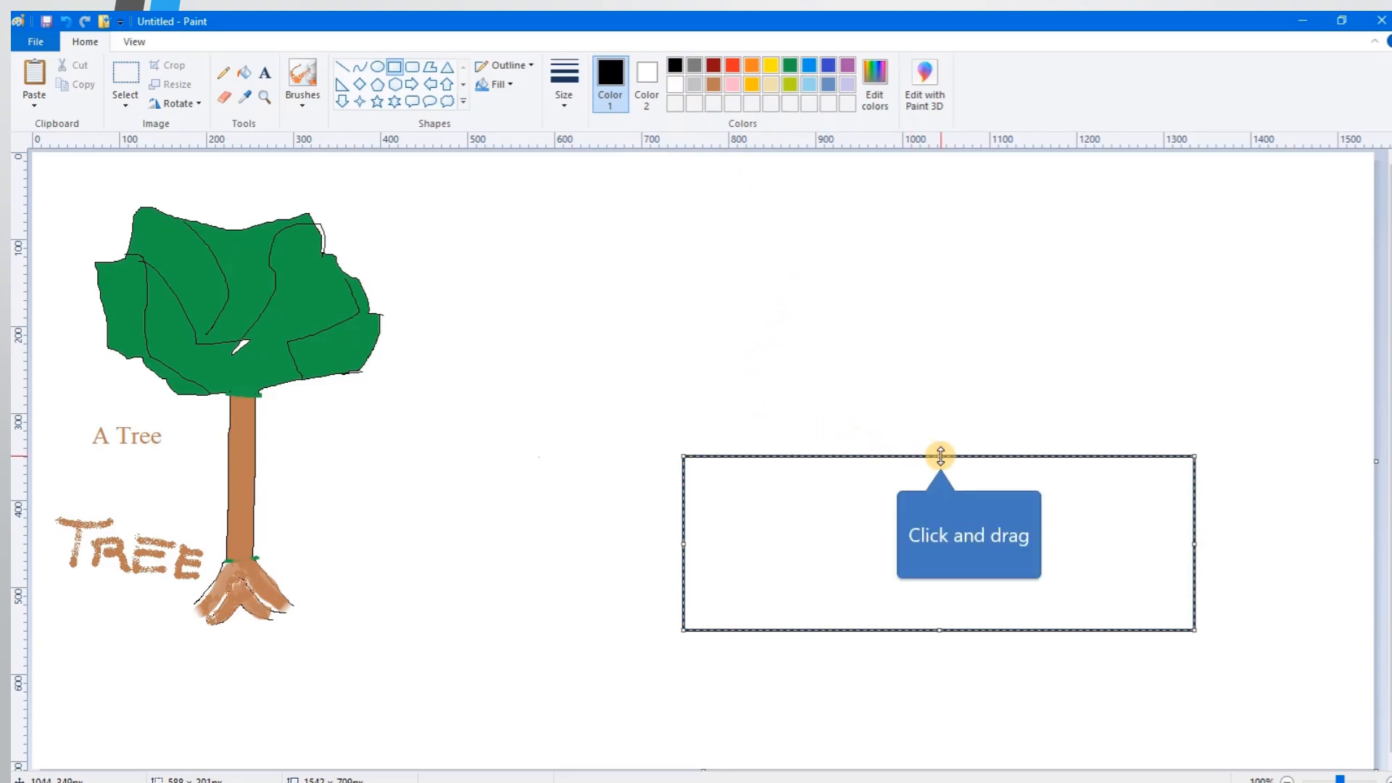
pyautogui.moveTo(941, 455); pyautogui.dragTo(939, 418)
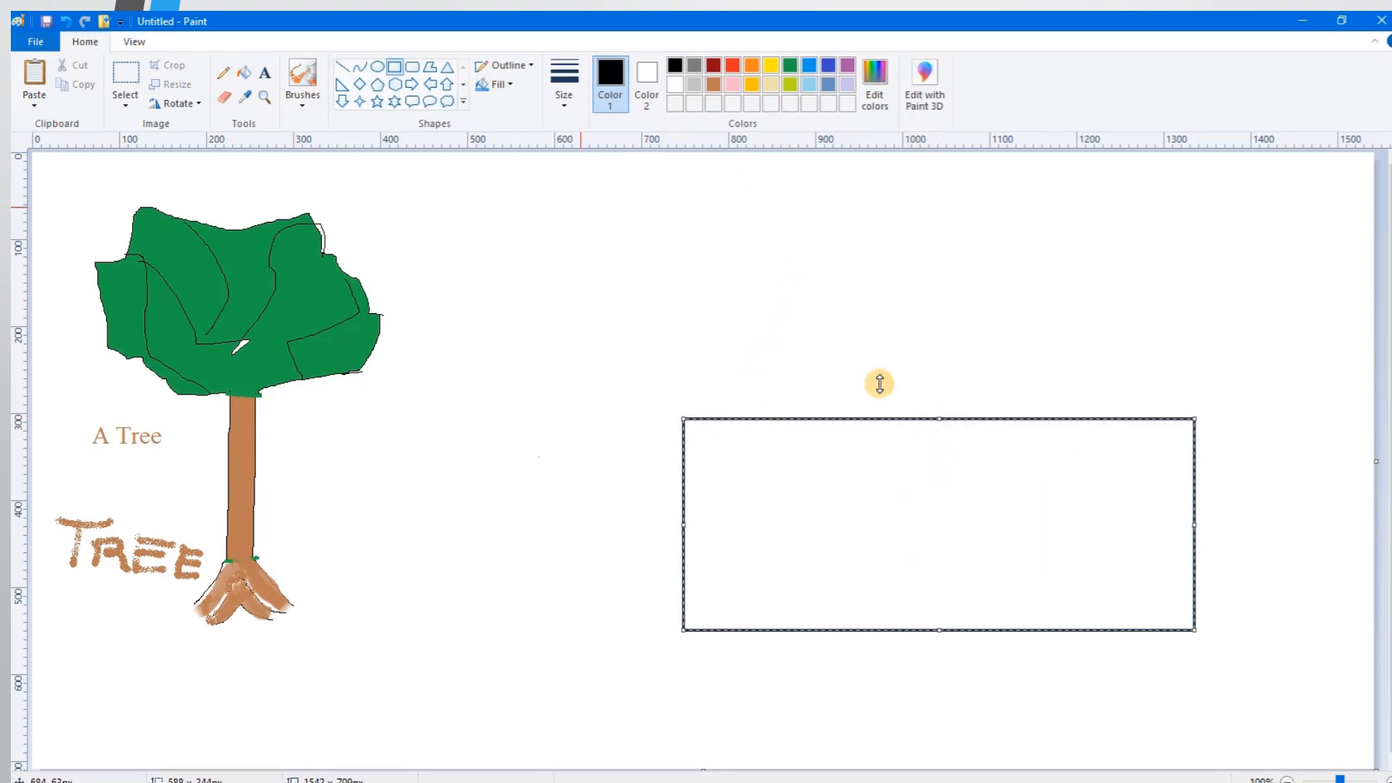
# - Draw a black triangle on top of the rectangle as a roof and widen it to about 587 × 256 px to span the wall
pyautogui.click(447, 69)
pyautogui.moveTo(871, 196)
pyautogui.mouseDown()
pyautogui.moveTo(998, 353)
pyautogui.moveTo(1102, 406)
pyautogui.moveTo(1189, 417)
pyautogui.mouseUp()
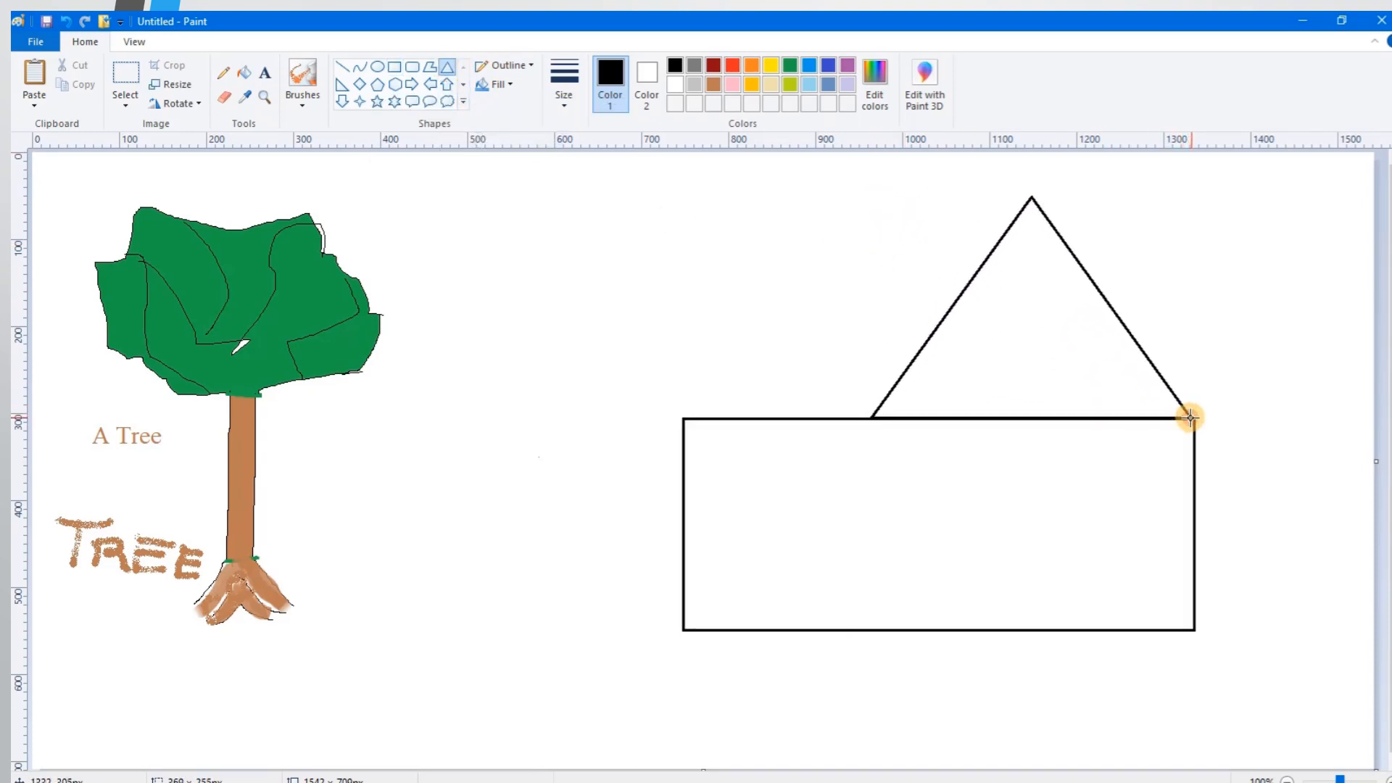
pyautogui.moveTo(871, 308); pyautogui.dragTo(683, 318)
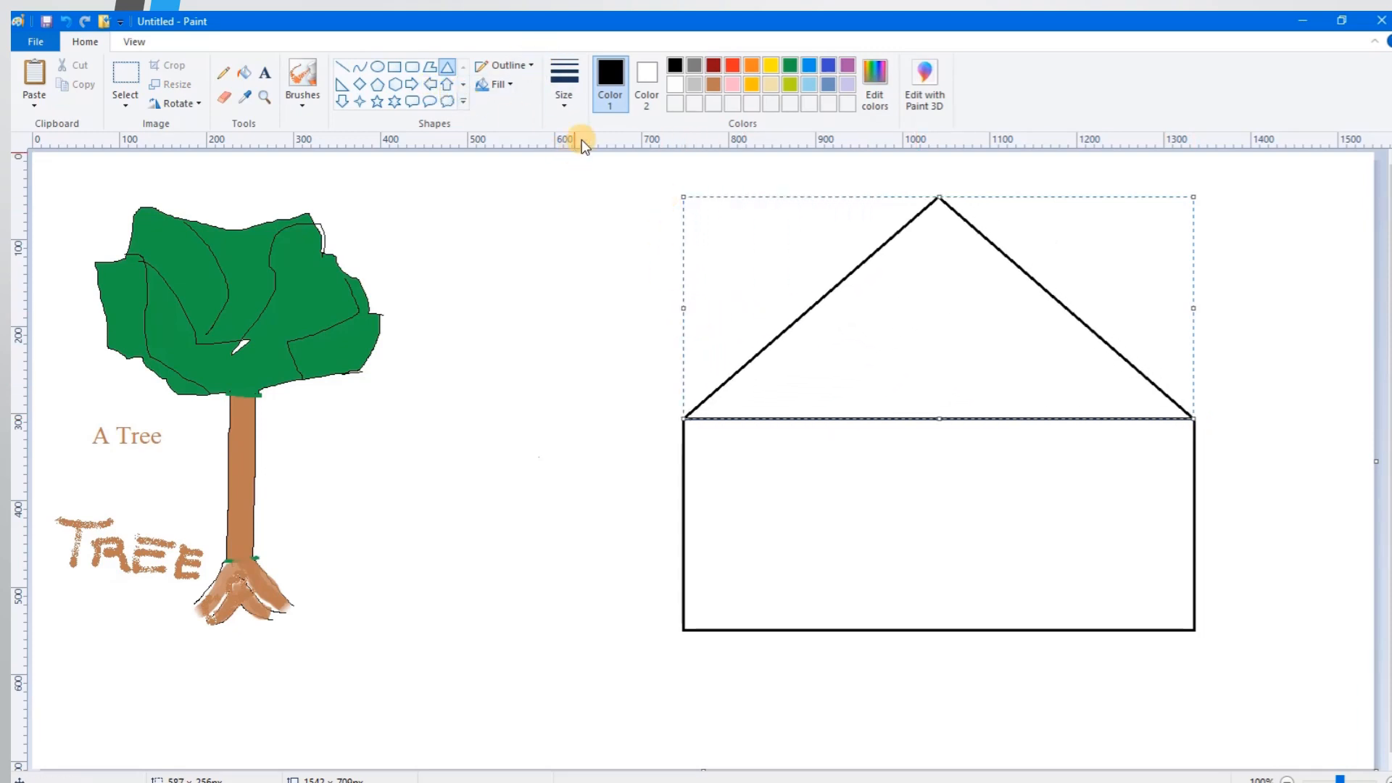
# - Draw a door rectangle about 100 × 158 px on the wall's base and windows about 114 × 73 px and 114 × 81 px either side
pyautogui.click(396, 66)
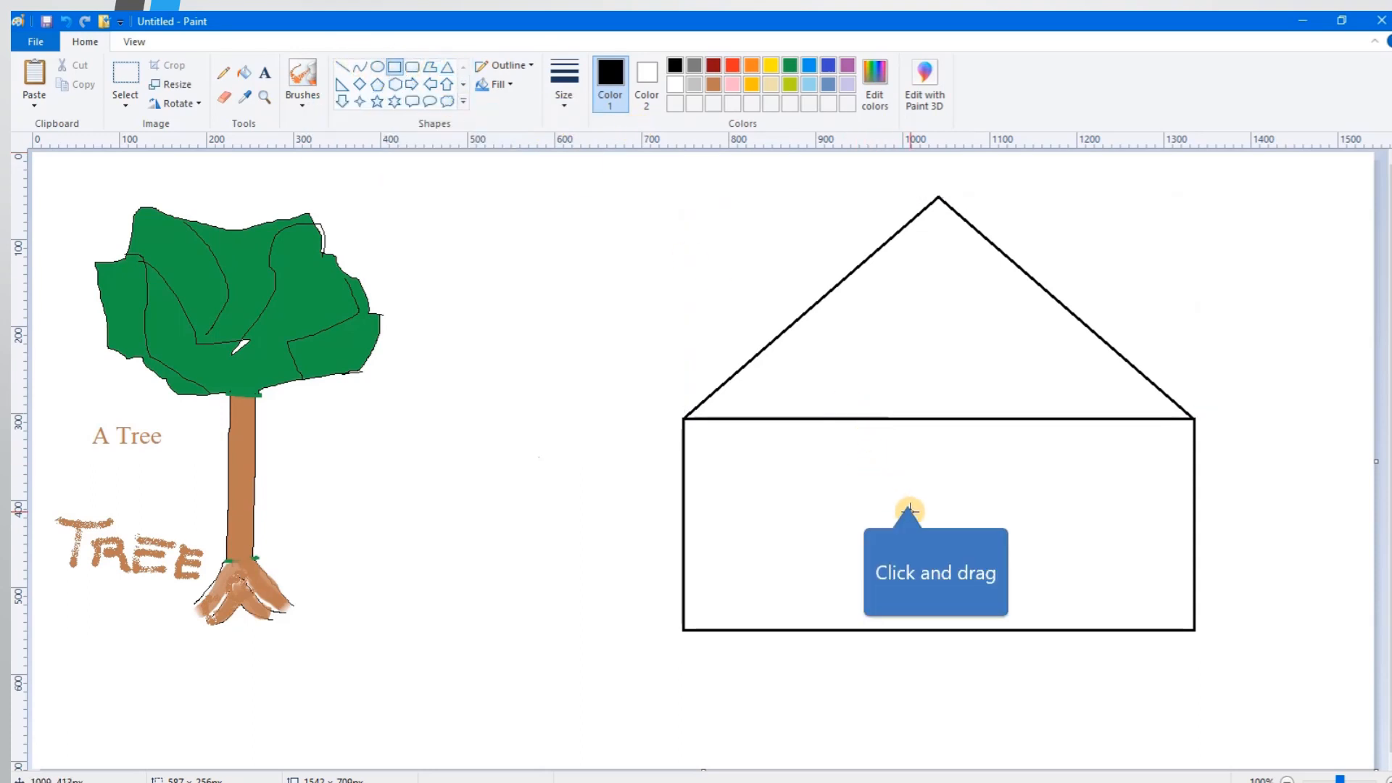
pyautogui.moveTo(907, 494); pyautogui.dragTo(992, 629)
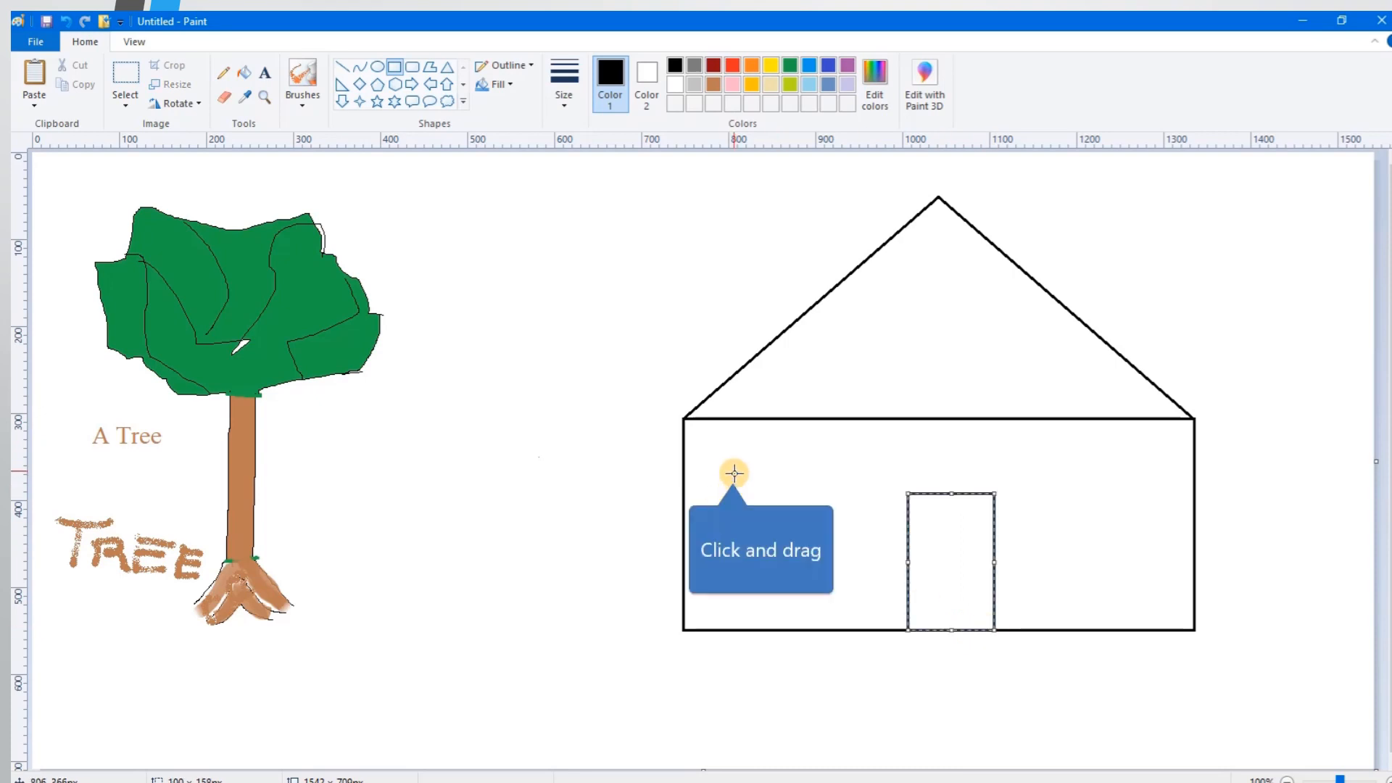
pyautogui.moveTo(733, 471); pyautogui.dragTo(832, 534)
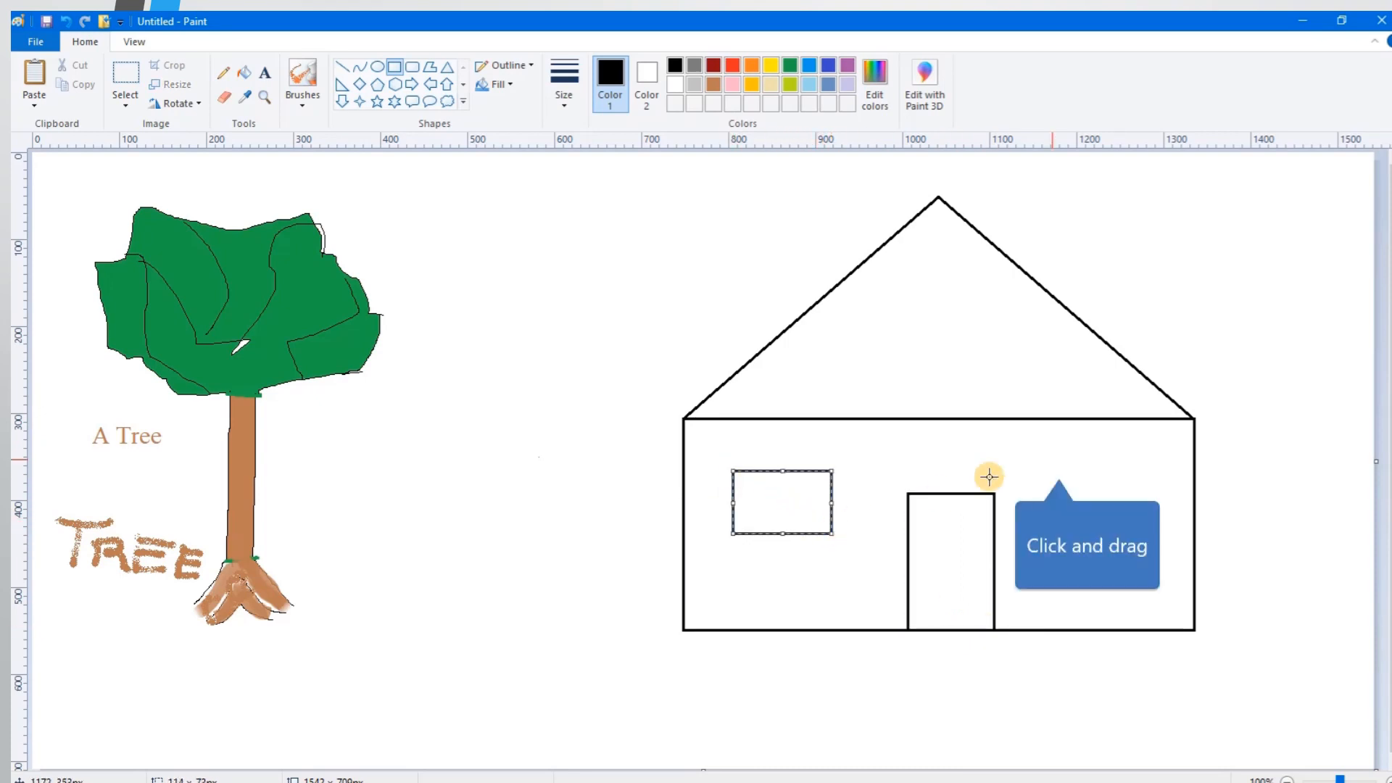
pyautogui.moveTo(1059, 466); pyautogui.dragTo(1157, 537)
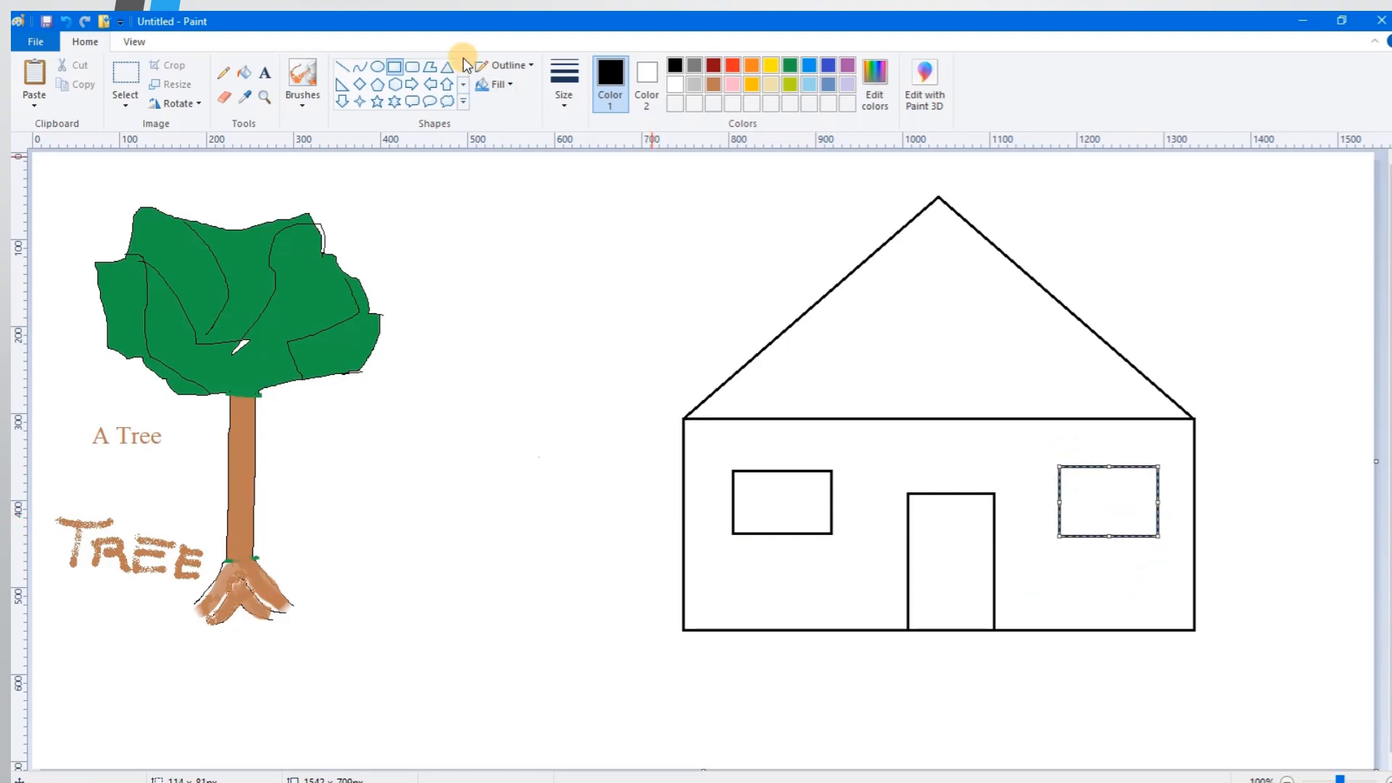
# - Divide the window nearer the tree into four panes with black vertical and horizontal lines, nudging the vertical one toward the window's middle
pyautogui.click(342, 67)
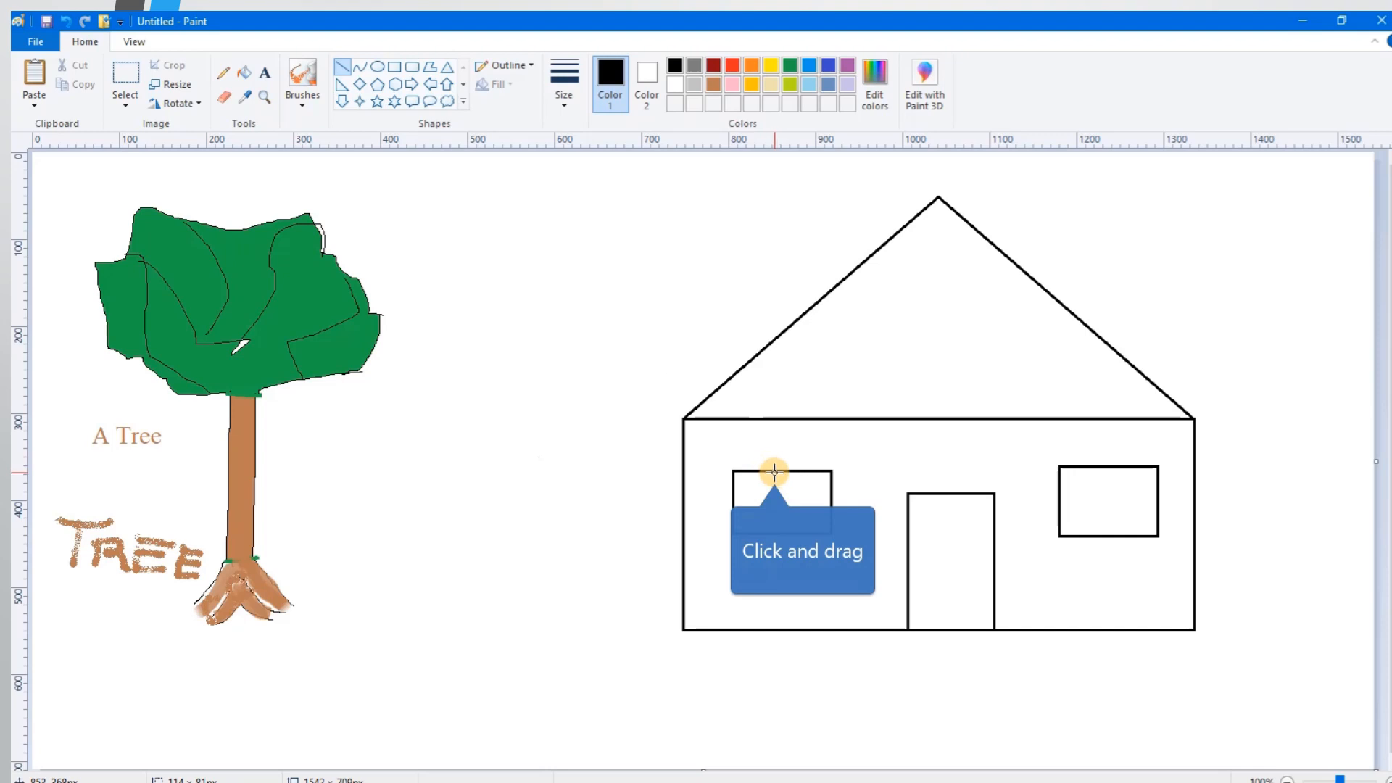
pyautogui.moveTo(774, 472); pyautogui.dragTo(775, 533)
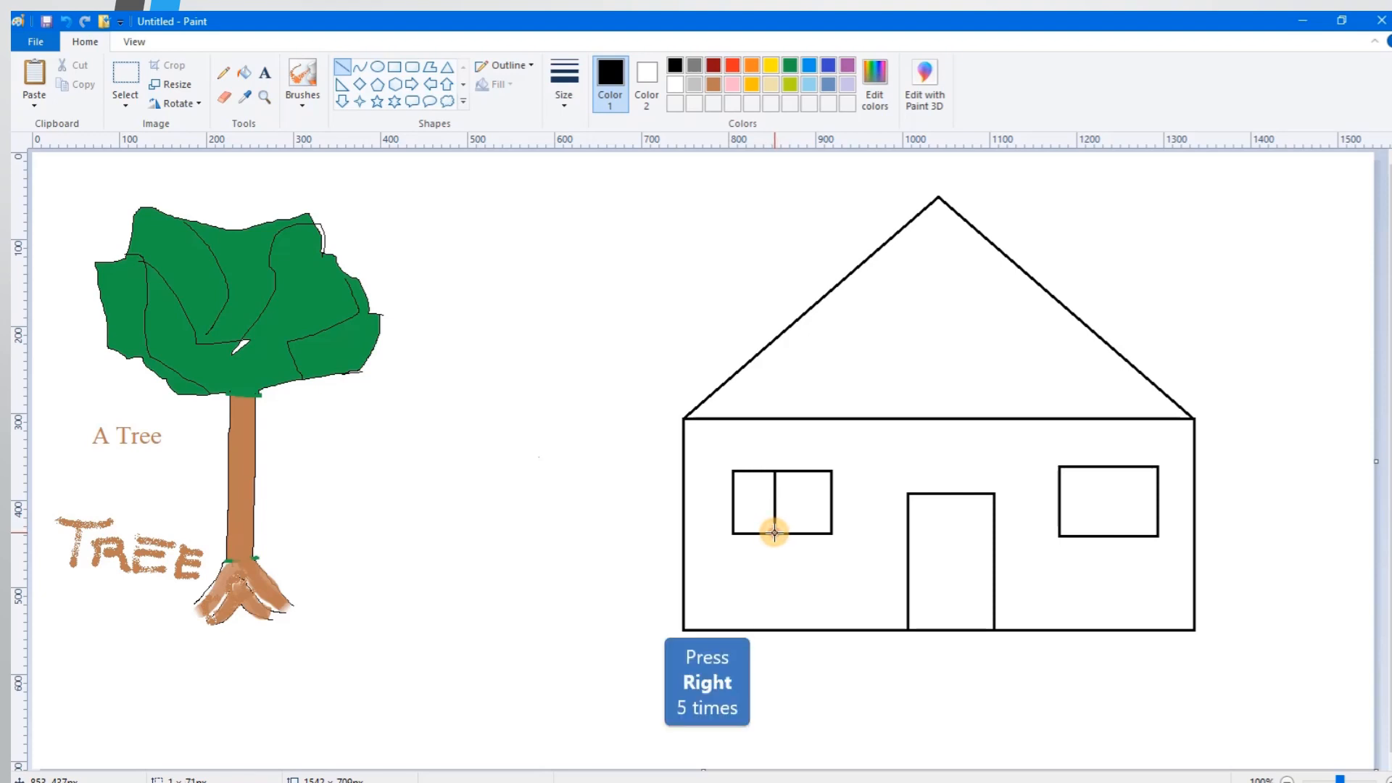
pyautogui.press('Right')
pyautogui.press('Right')
pyautogui.press('Right')
pyautogui.press('Right')
pyautogui.press('Right')
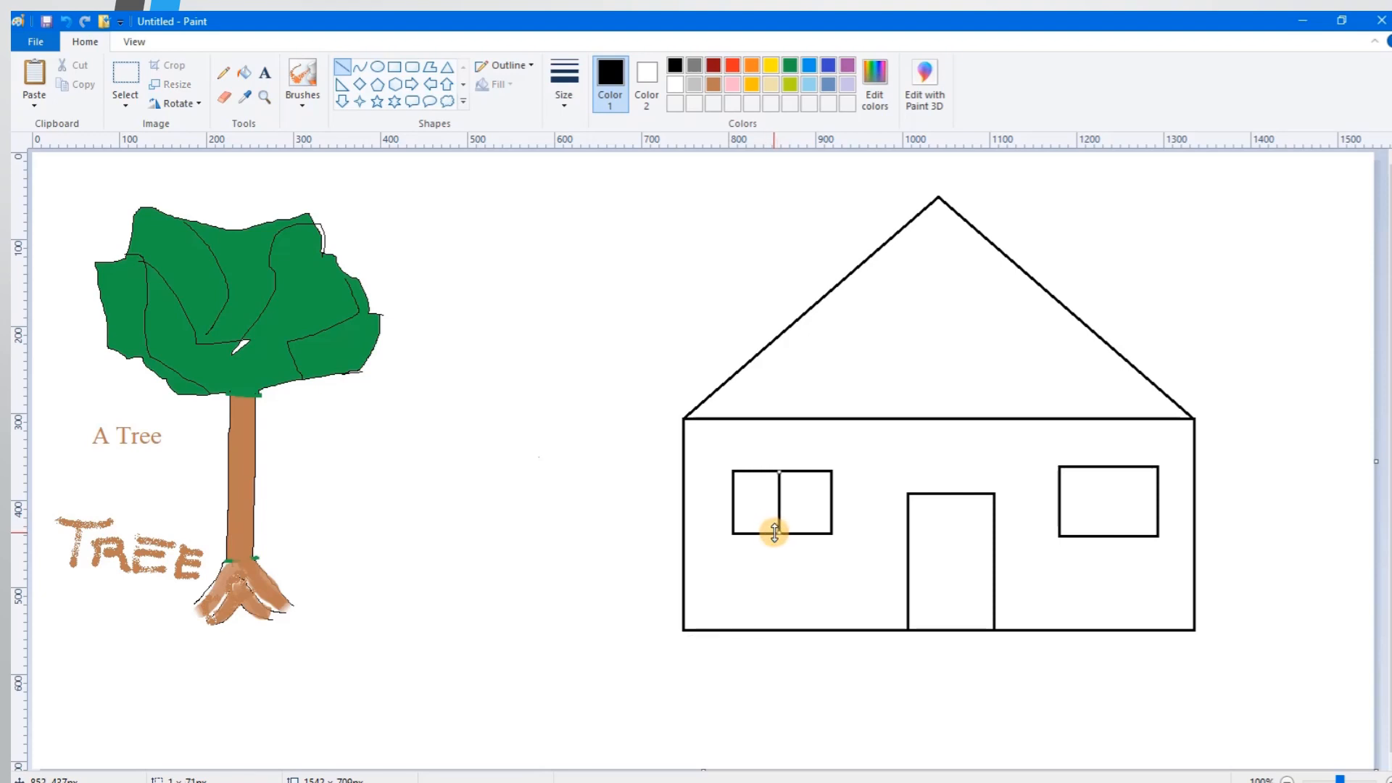
pyautogui.click(733, 499)
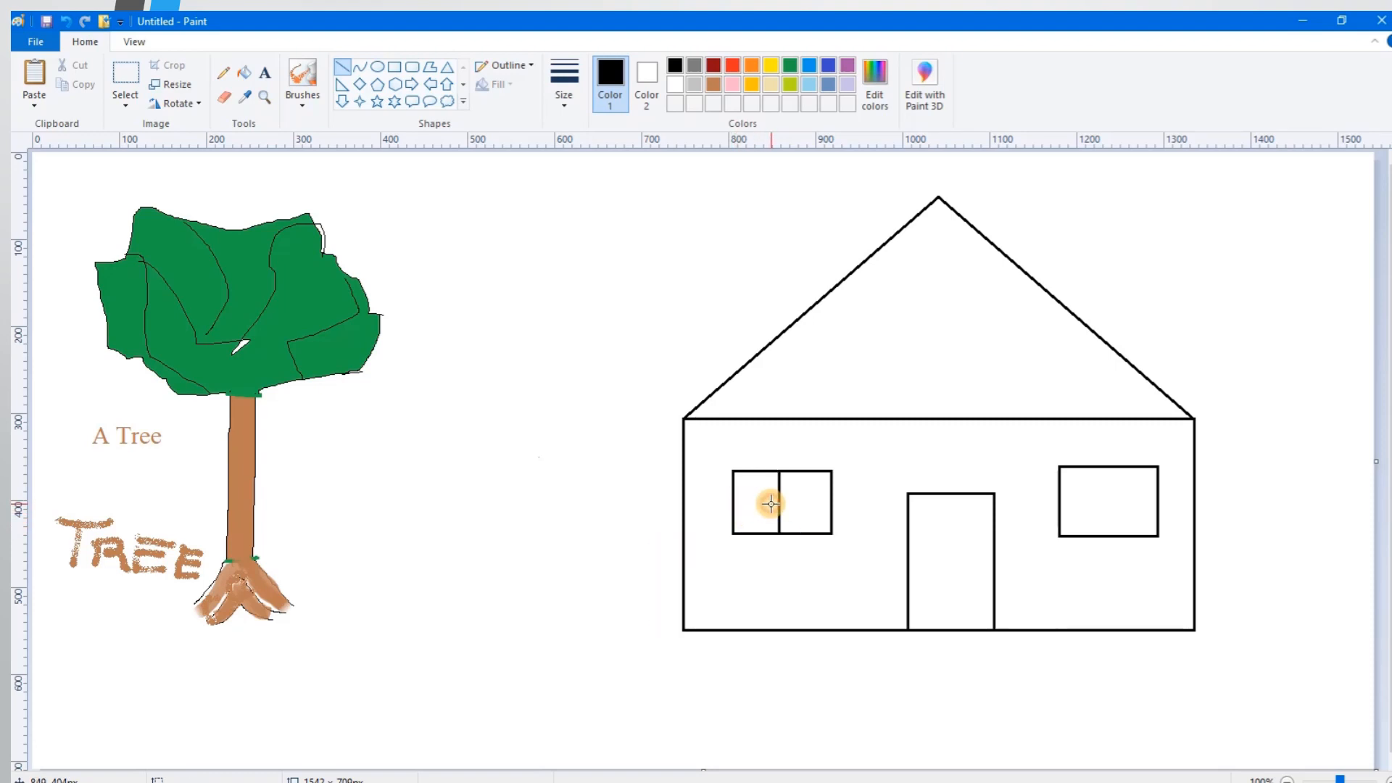
pyautogui.moveTo(733, 501); pyautogui.dragTo(831, 501)
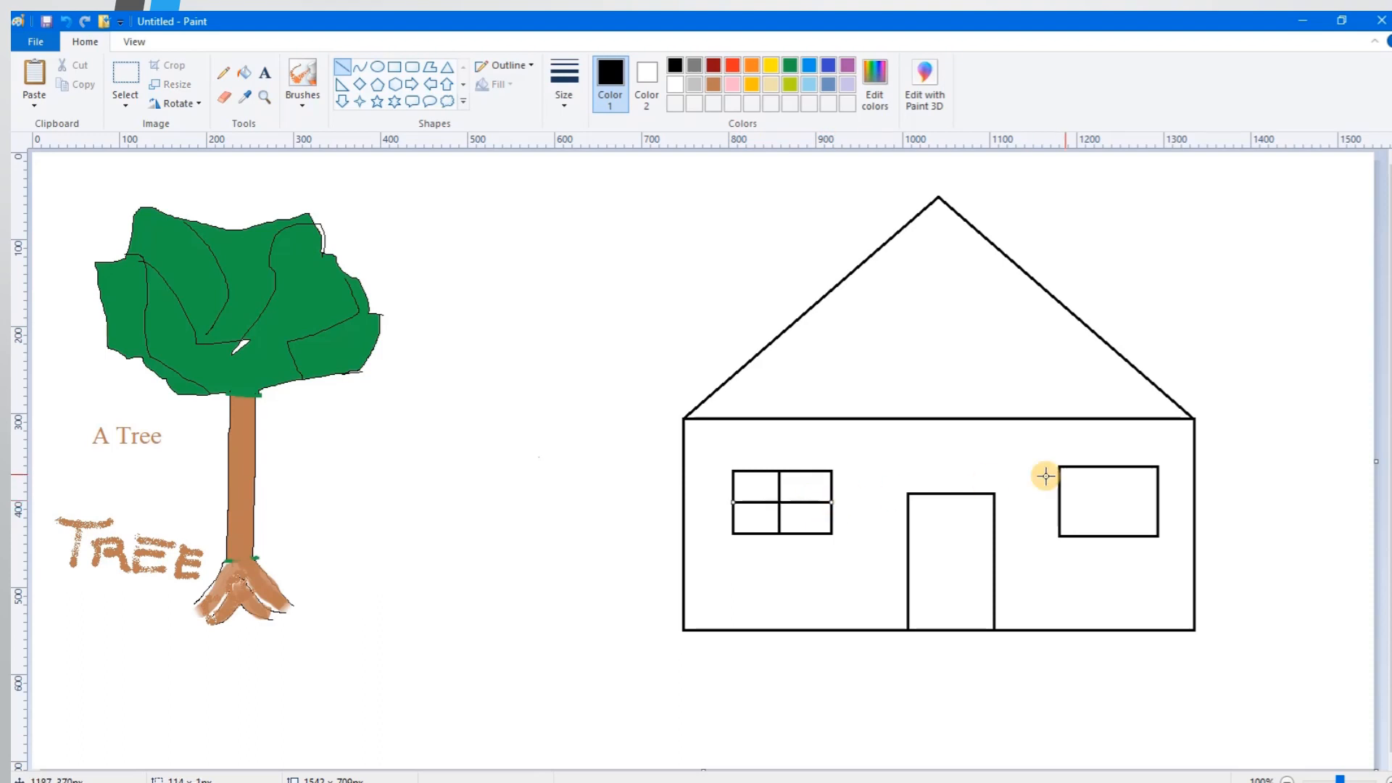
# - Divide the window farther from the tree into four panes with a centred vertical line and a horizontal line
pyautogui.moveTo(1101, 466); pyautogui.dragTo(1101, 535)
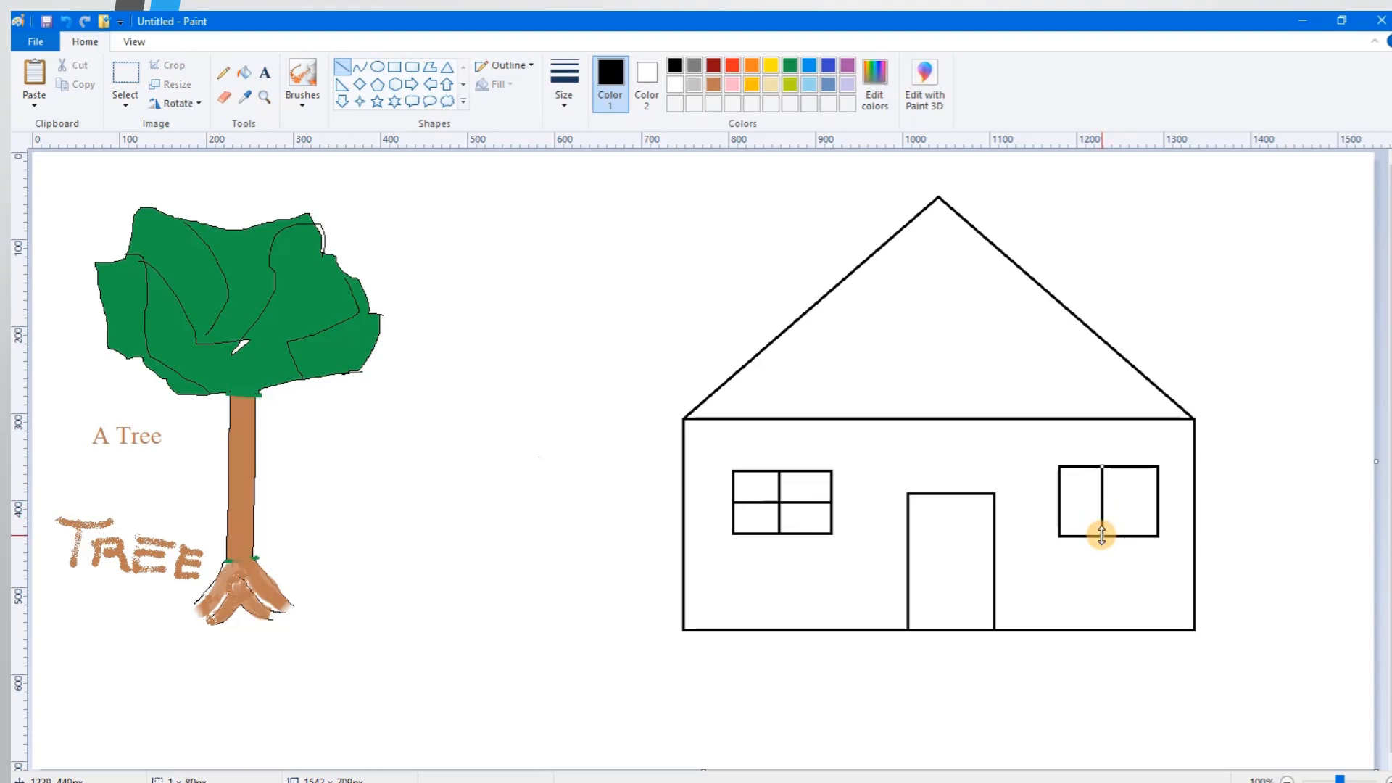
pyautogui.press('Right')
pyautogui.press('Right')
pyautogui.press('Right')
pyautogui.press('Right')
pyautogui.press('Right')
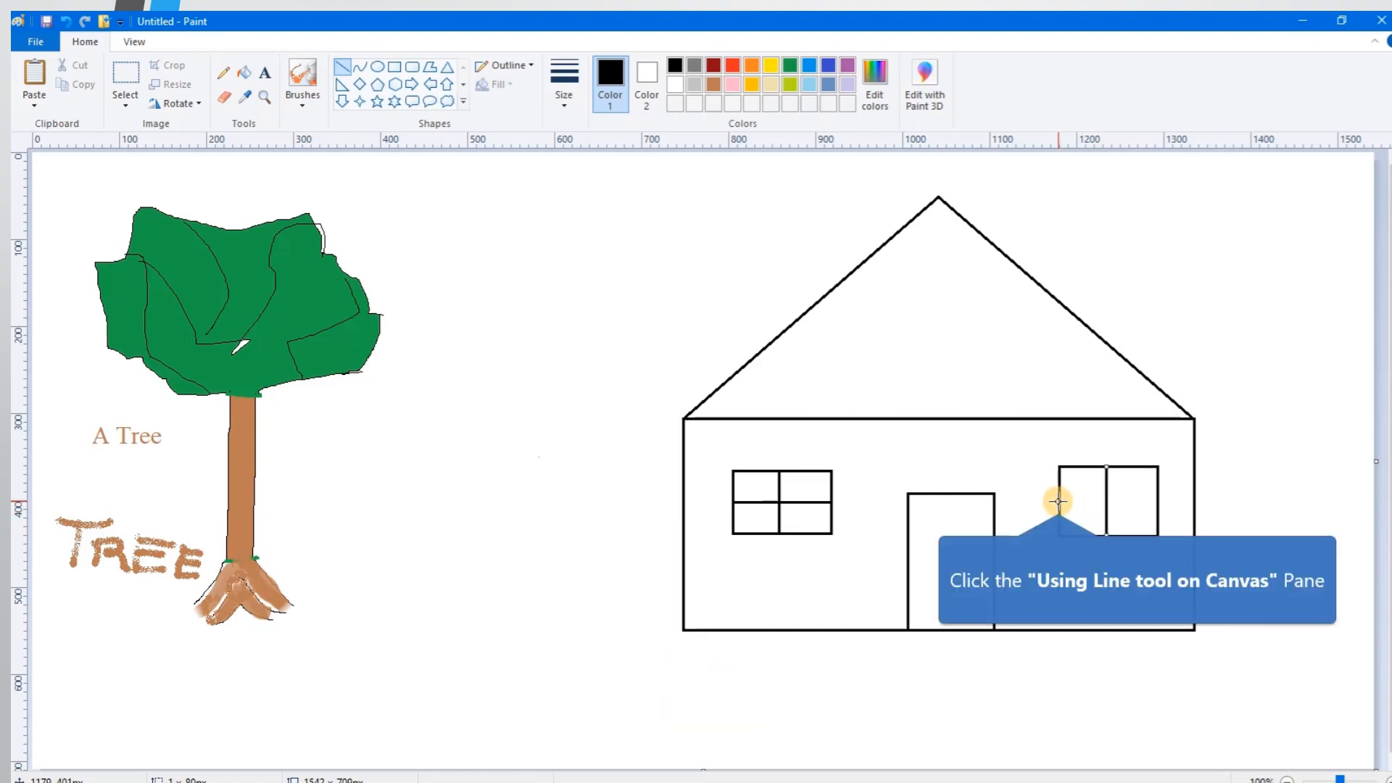
pyautogui.moveTo(1059, 501); pyautogui.dragTo(1160, 501)
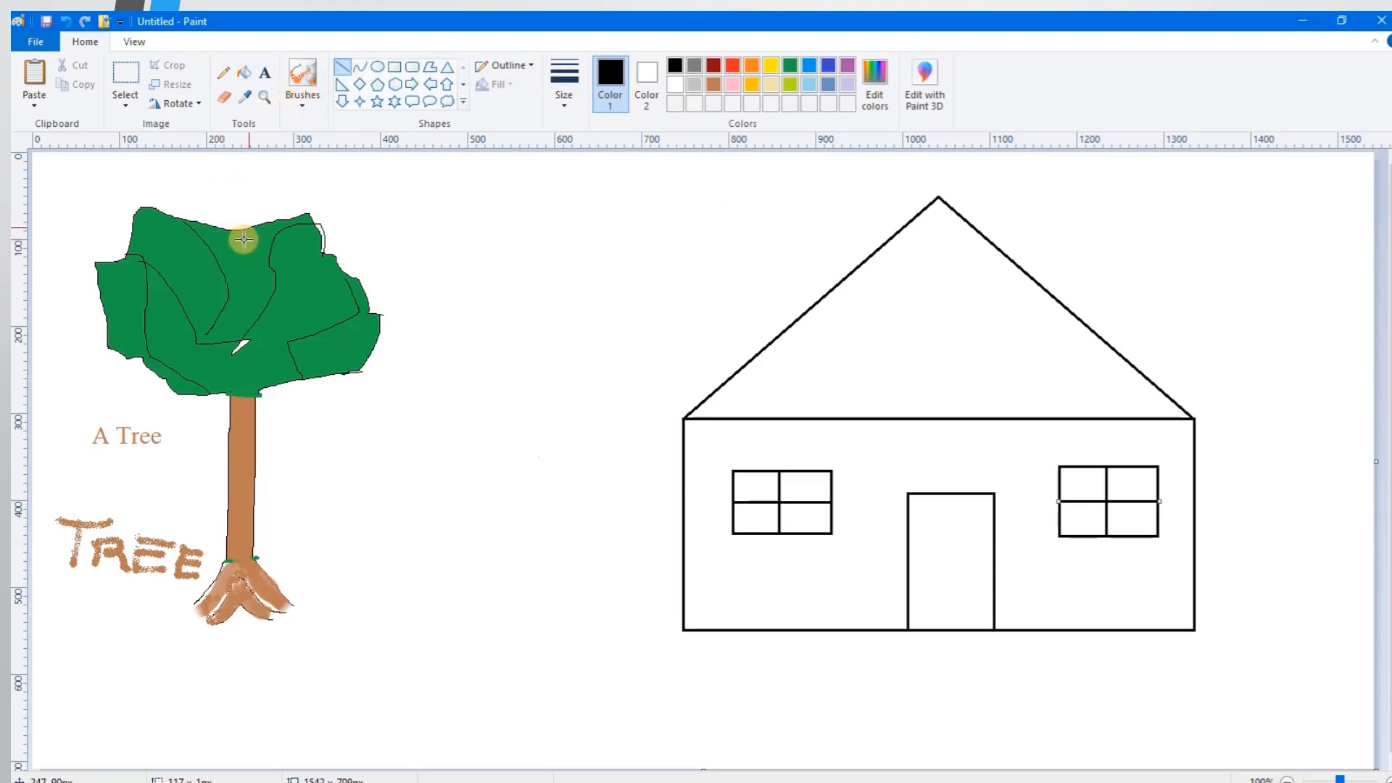
# - Sample the green from the tree's foliage and fill the house roof with it
pyautogui.click(247, 103)
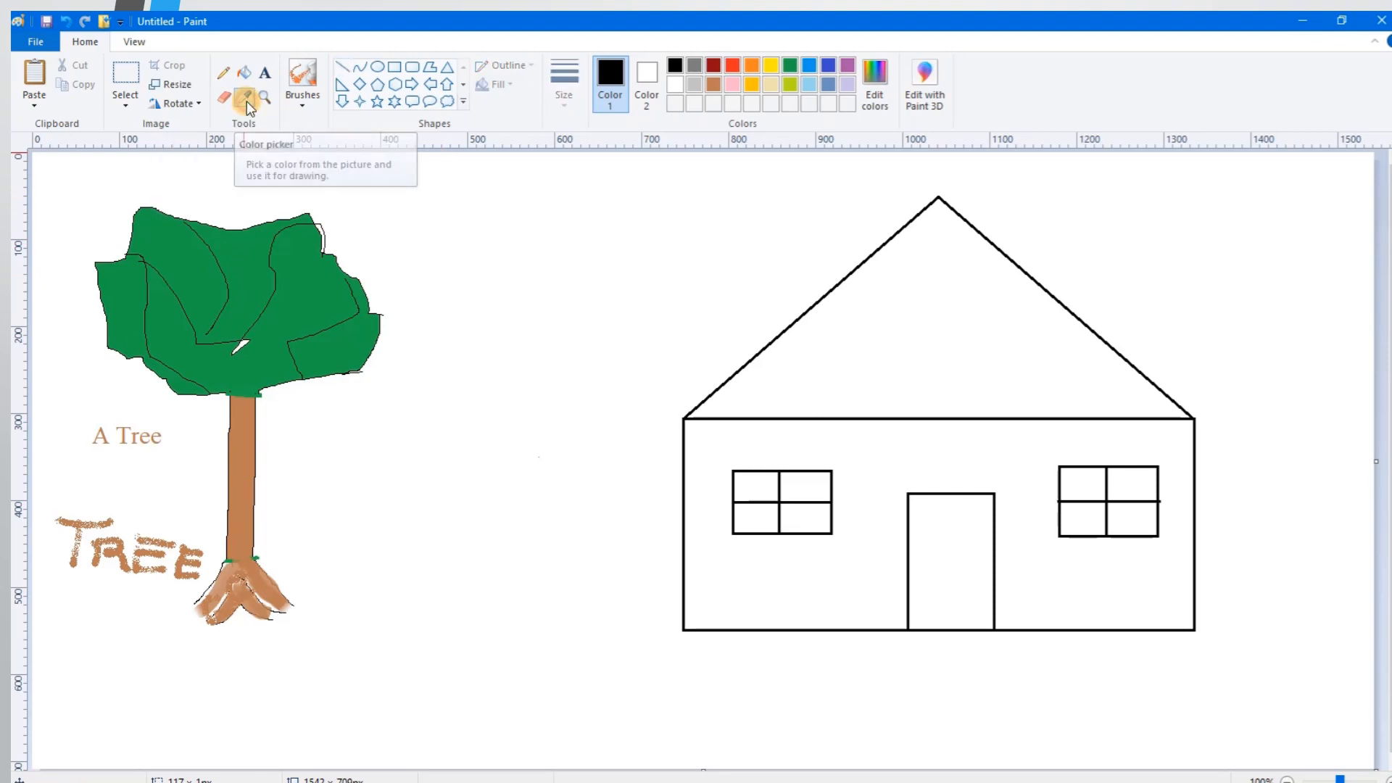
pyautogui.click(245, 252)
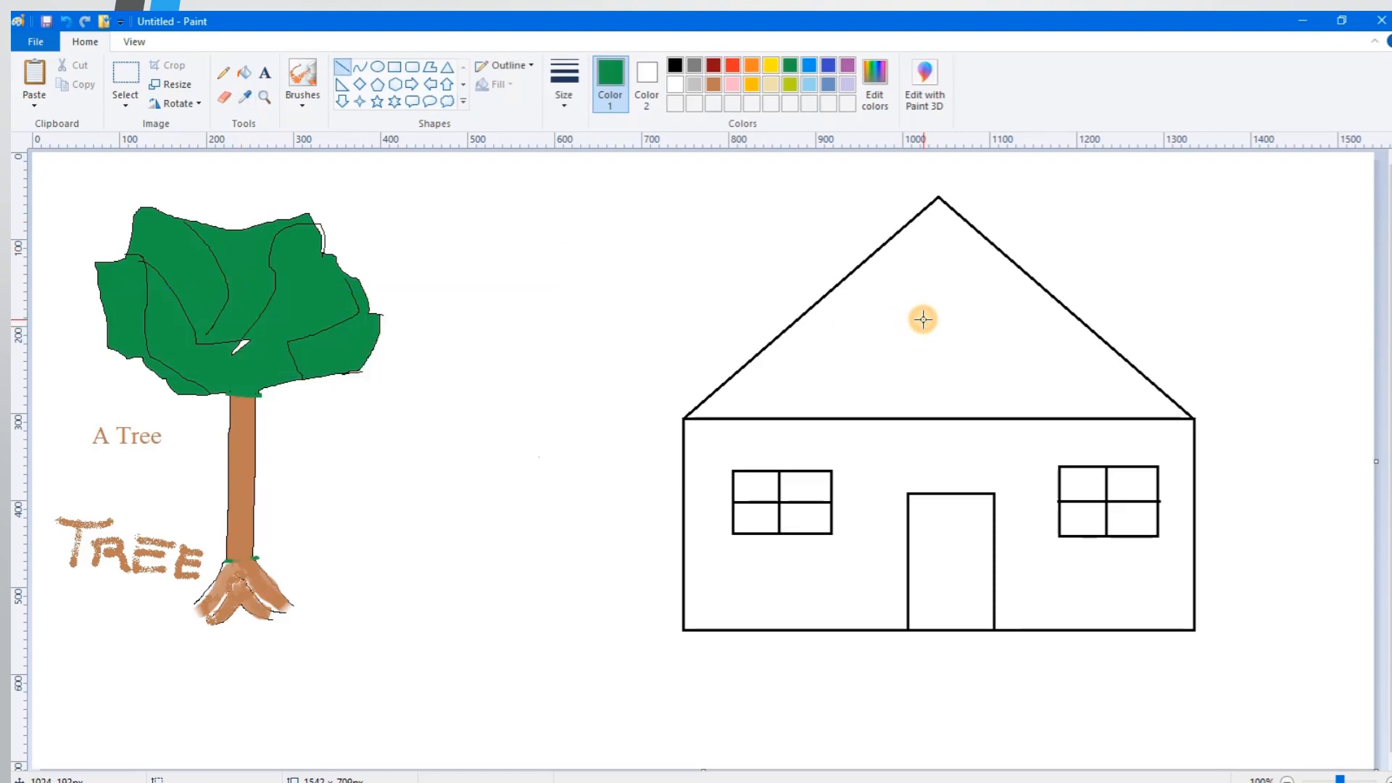
pyautogui.click(251, 71)
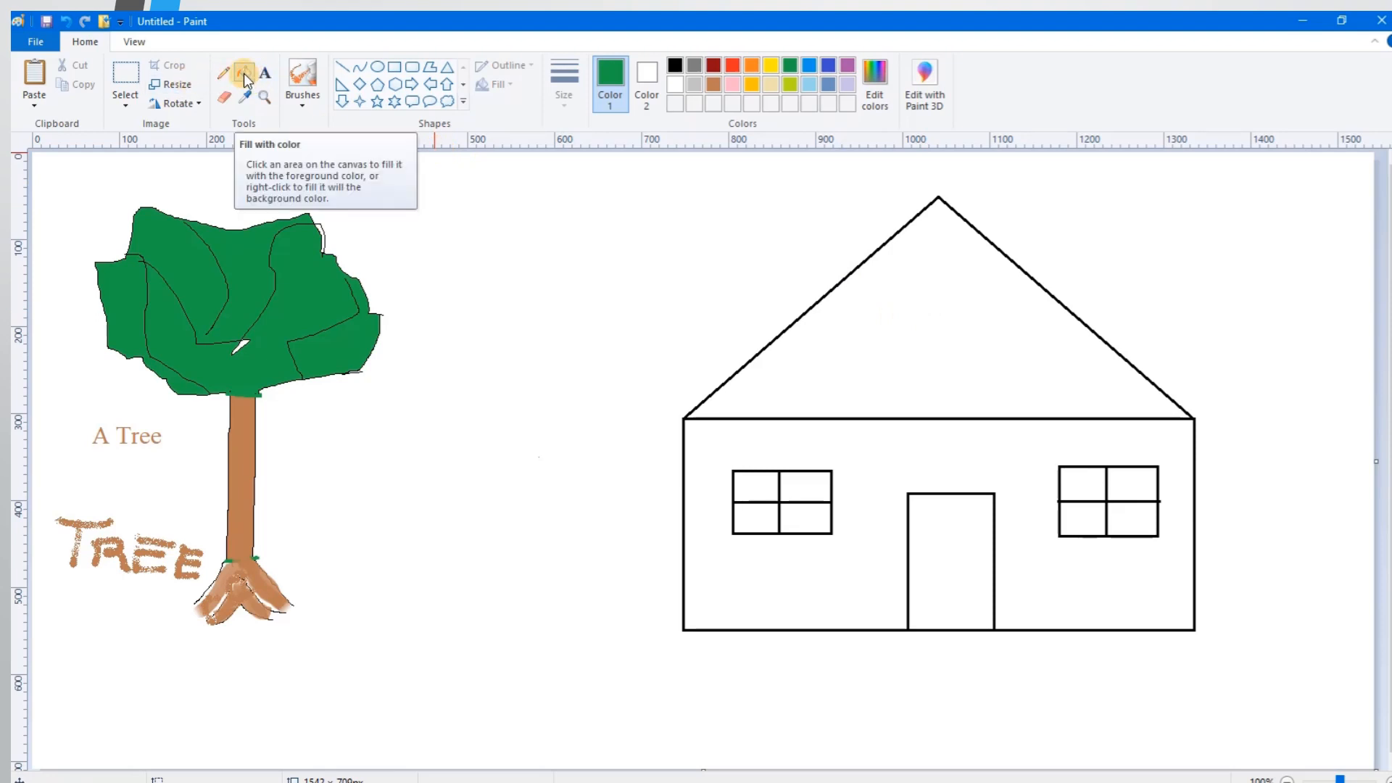
pyautogui.click(888, 332)
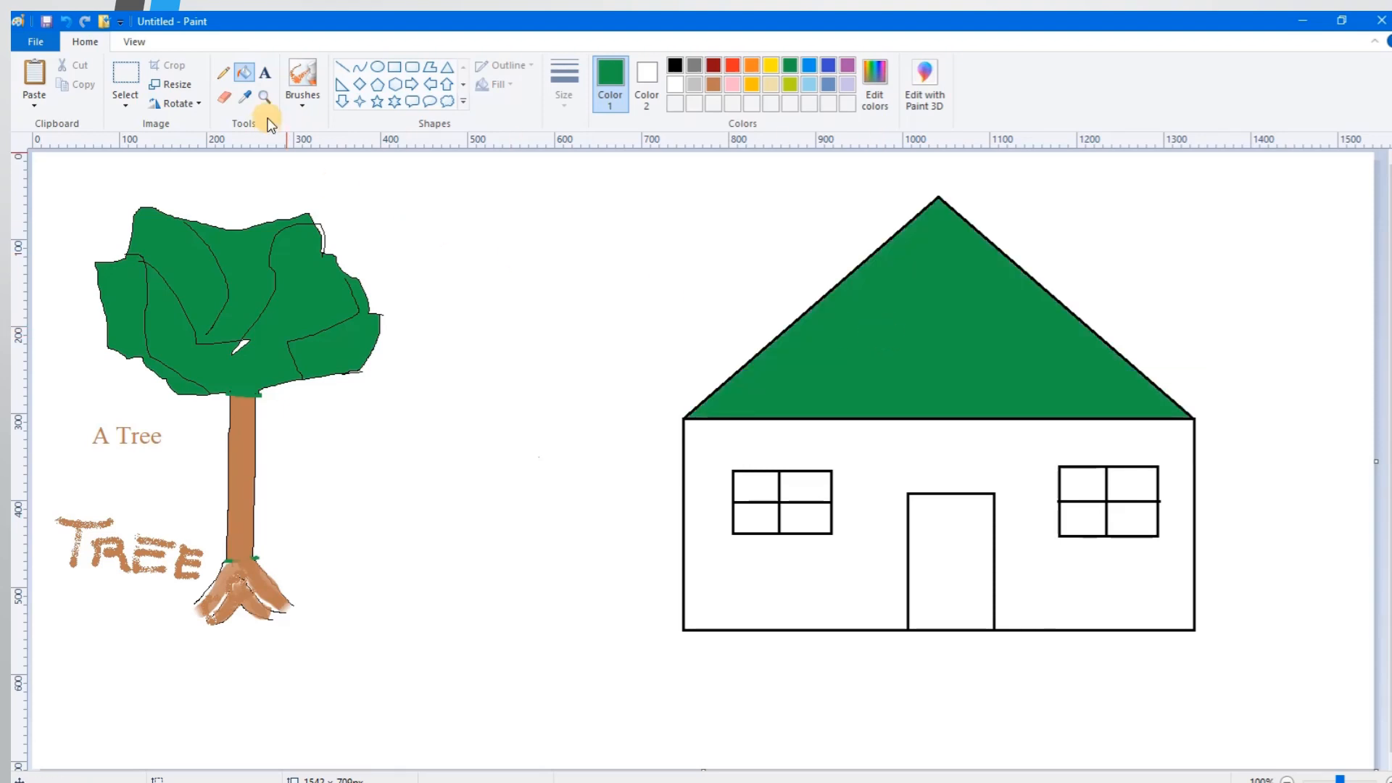
# - Sample the brown from the tree trunk and fill the upper-right pane of the window nearer the tree
pyautogui.click(245, 97)
pyautogui.click(247, 435)
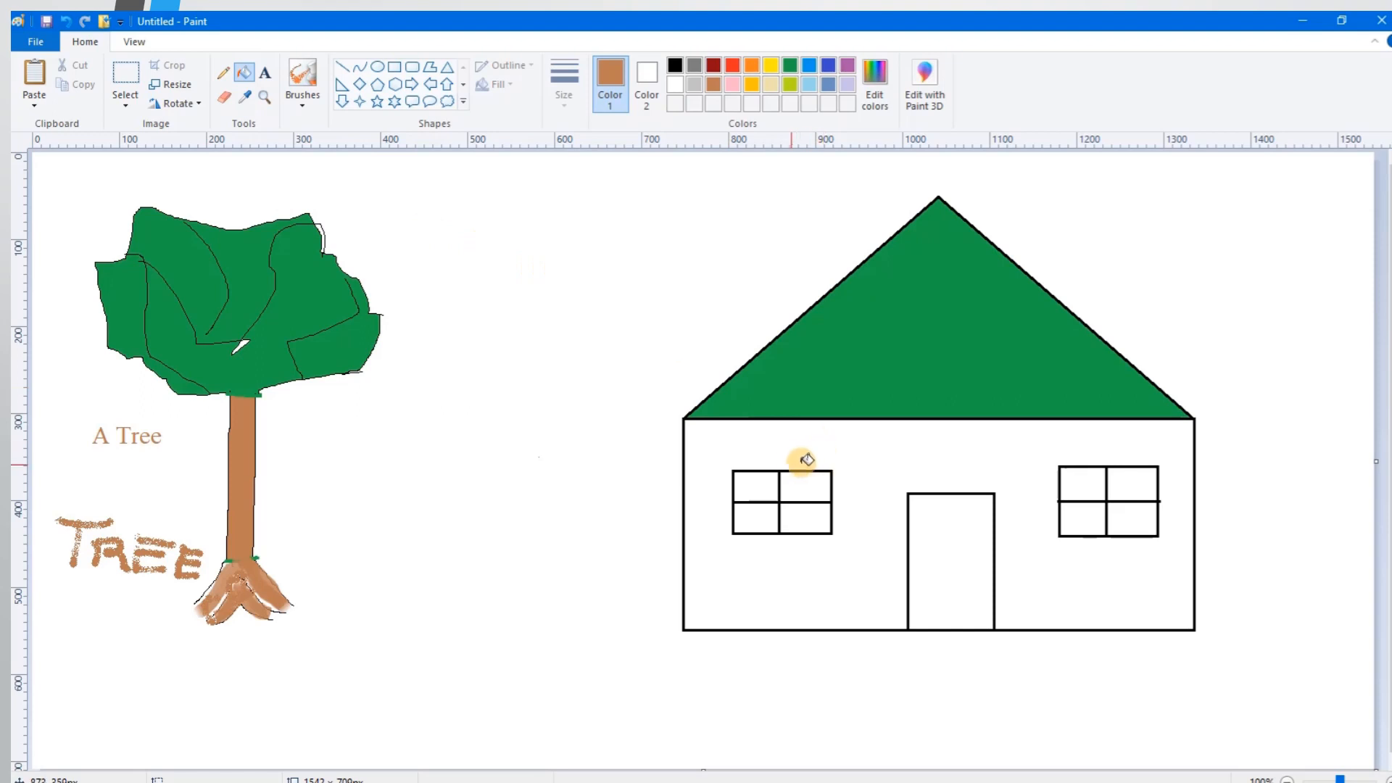
pyautogui.click(805, 483)
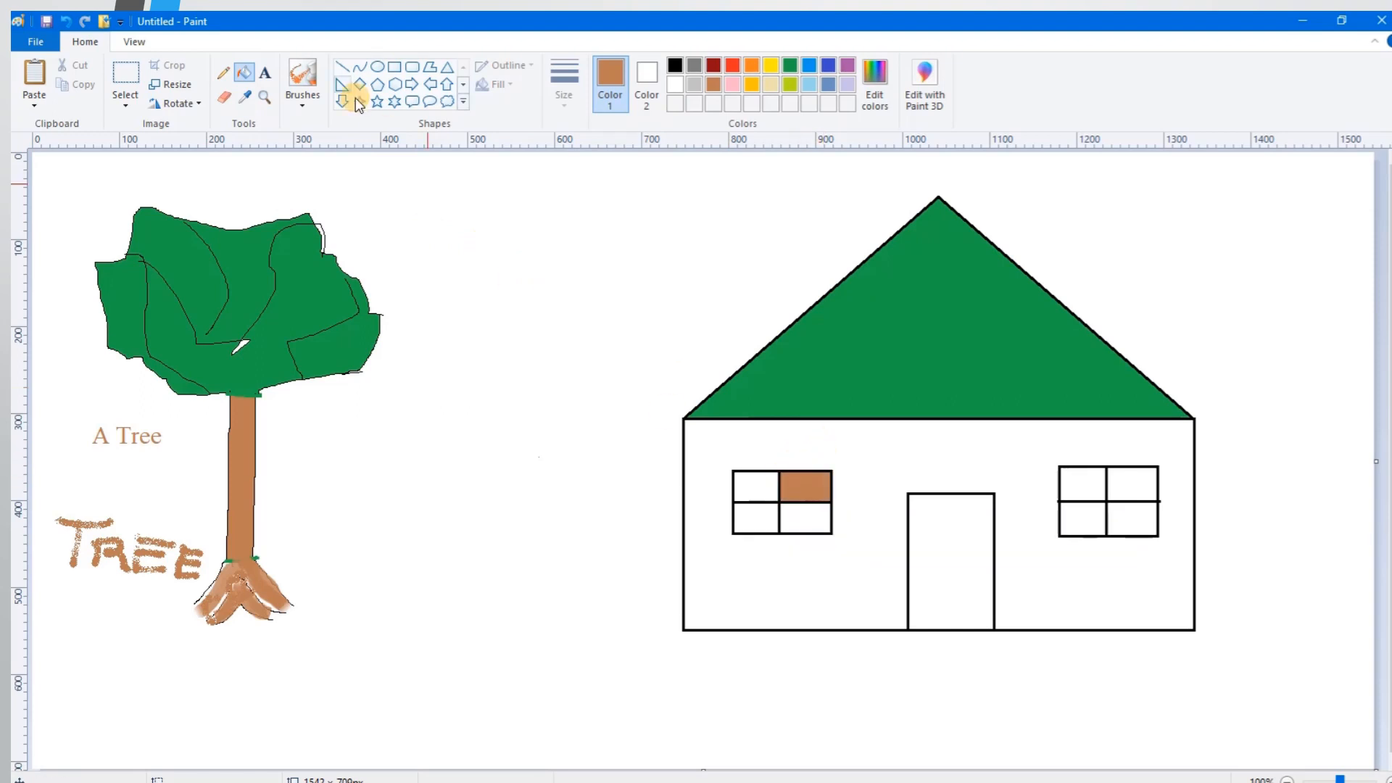
# - Scribble brown brush strokes inside the door and loop them across the house wall around the windows
pyautogui.click(303, 72)
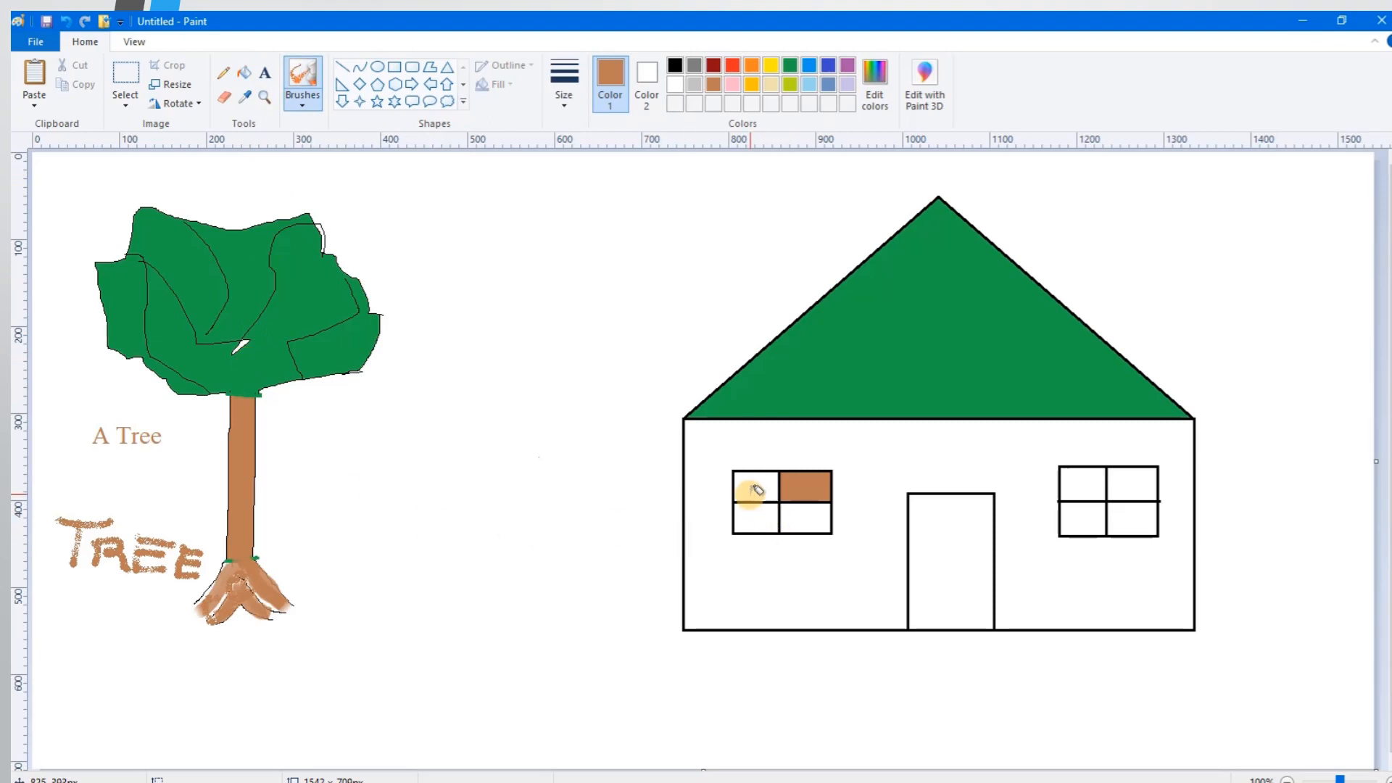
pyautogui.moveTo(933, 517)
pyautogui.mouseDown()
pyautogui.moveTo(943, 584)
pyautogui.moveTo(969, 544)
pyautogui.moveTo(932, 552)
pyautogui.moveTo(960, 544)
pyautogui.moveTo(948, 541)
pyautogui.moveTo(983, 566)
pyautogui.moveTo(954, 540)
pyautogui.moveTo(971, 592)
pyautogui.moveTo(937, 532)
pyautogui.moveTo(956, 584)
pyautogui.moveTo(937, 526)
pyautogui.moveTo(938, 581)
pyautogui.moveTo(955, 601)
pyautogui.moveTo(941, 518)
pyautogui.moveTo(923, 514)
pyautogui.moveTo(944, 589)
pyautogui.moveTo(969, 564)
pyautogui.moveTo(962, 504)
pyautogui.moveTo(939, 602)
pyautogui.moveTo(925, 602)
pyautogui.moveTo(960, 602)
pyautogui.moveTo(982, 576)
pyautogui.moveTo(985, 588)
pyautogui.moveTo(968, 600)
pyautogui.moveTo(929, 591)
pyautogui.moveTo(935, 565)
pyautogui.moveTo(960, 579)
pyautogui.moveTo(932, 598)
pyautogui.mouseUp()
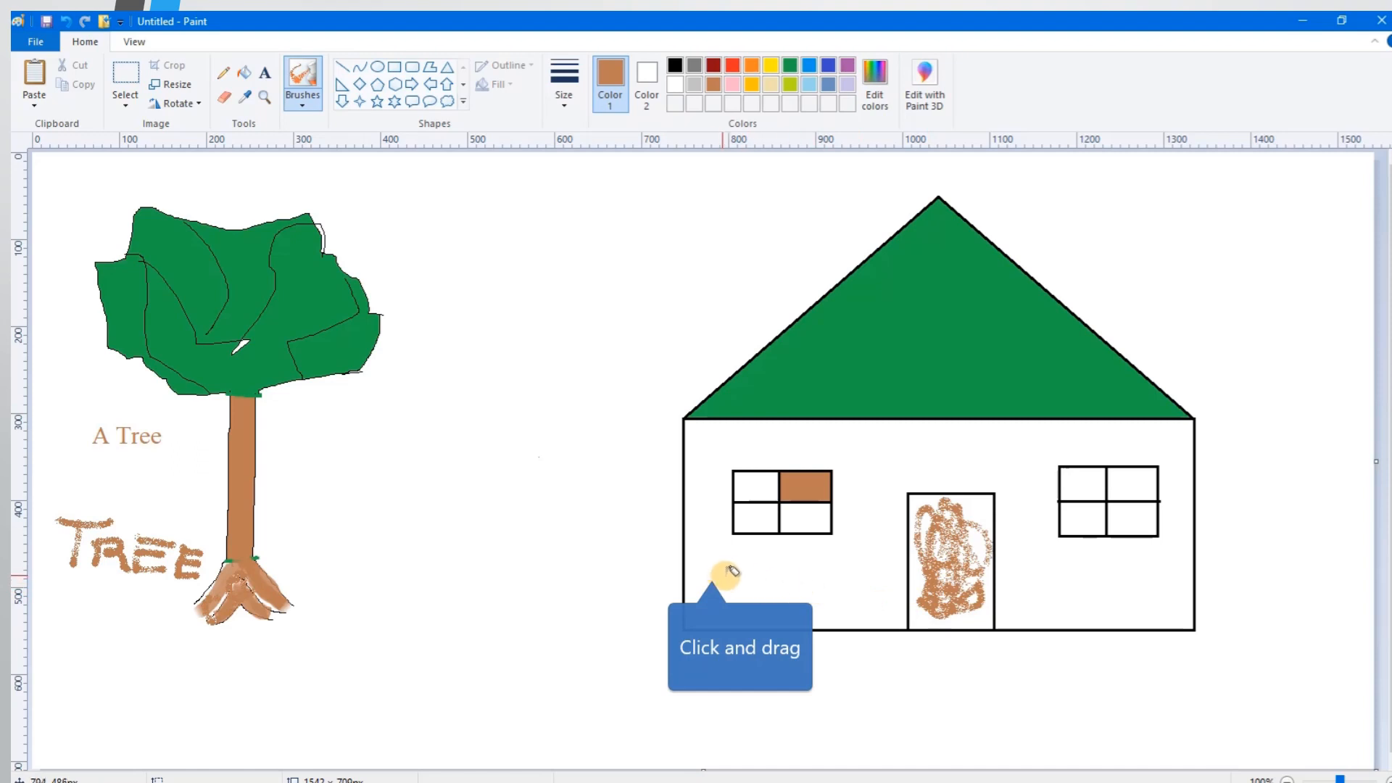
pyautogui.moveTo(714, 572)
pyautogui.mouseDown()
pyautogui.moveTo(839, 604)
pyautogui.moveTo(784, 573)
pyautogui.moveTo(805, 608)
pyautogui.moveTo(879, 568)
pyautogui.moveTo(857, 527)
pyautogui.moveTo(862, 477)
pyautogui.moveTo(888, 457)
pyautogui.moveTo(946, 458)
pyautogui.moveTo(923, 478)
pyautogui.moveTo(945, 453)
pyautogui.moveTo(1020, 461)
pyautogui.moveTo(1025, 490)
pyautogui.moveTo(1042, 459)
pyautogui.moveTo(1015, 540)
pyautogui.moveTo(1048, 592)
pyautogui.moveTo(1054, 556)
pyautogui.moveTo(1078, 611)
pyautogui.moveTo(1112, 569)
pyautogui.moveTo(1108, 586)
pyautogui.moveTo(1121, 589)
pyautogui.moveTo(1179, 573)
pyautogui.moveTo(1187, 444)
pyautogui.moveTo(893, 410)
pyautogui.moveTo(815, 438)
pyautogui.moveTo(724, 435)
pyautogui.moveTo(703, 479)
pyautogui.moveTo(708, 583)
pyautogui.moveTo(803, 562)
pyautogui.moveTo(736, 564)
pyautogui.moveTo(839, 578)
pyautogui.moveTo(786, 569)
pyautogui.moveTo(840, 560)
pyautogui.mouseUp()
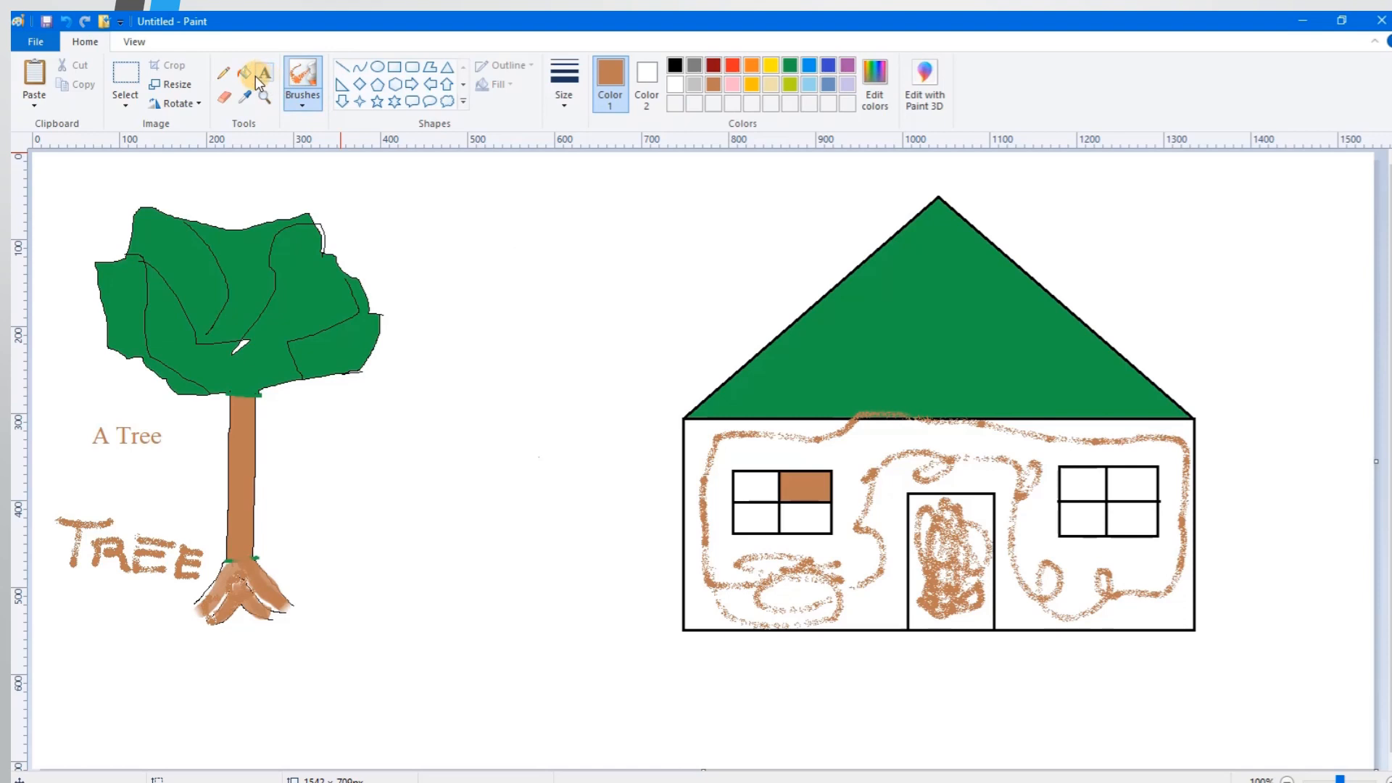
# - Draw two brown cloud callouts, one between the tree and the roof and one about 267 × 107 px on the roof's far side
pyautogui.click(412, 84)
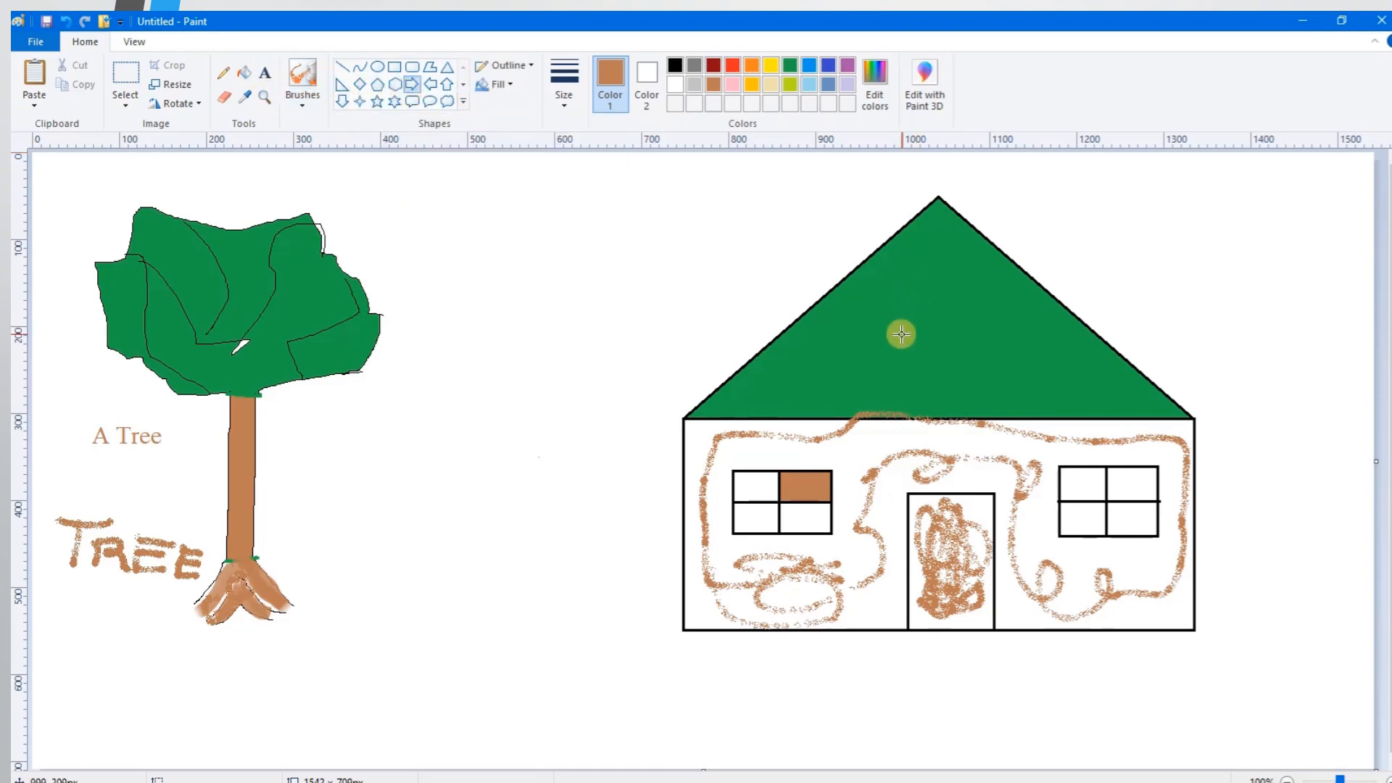
pyautogui.click(449, 107)
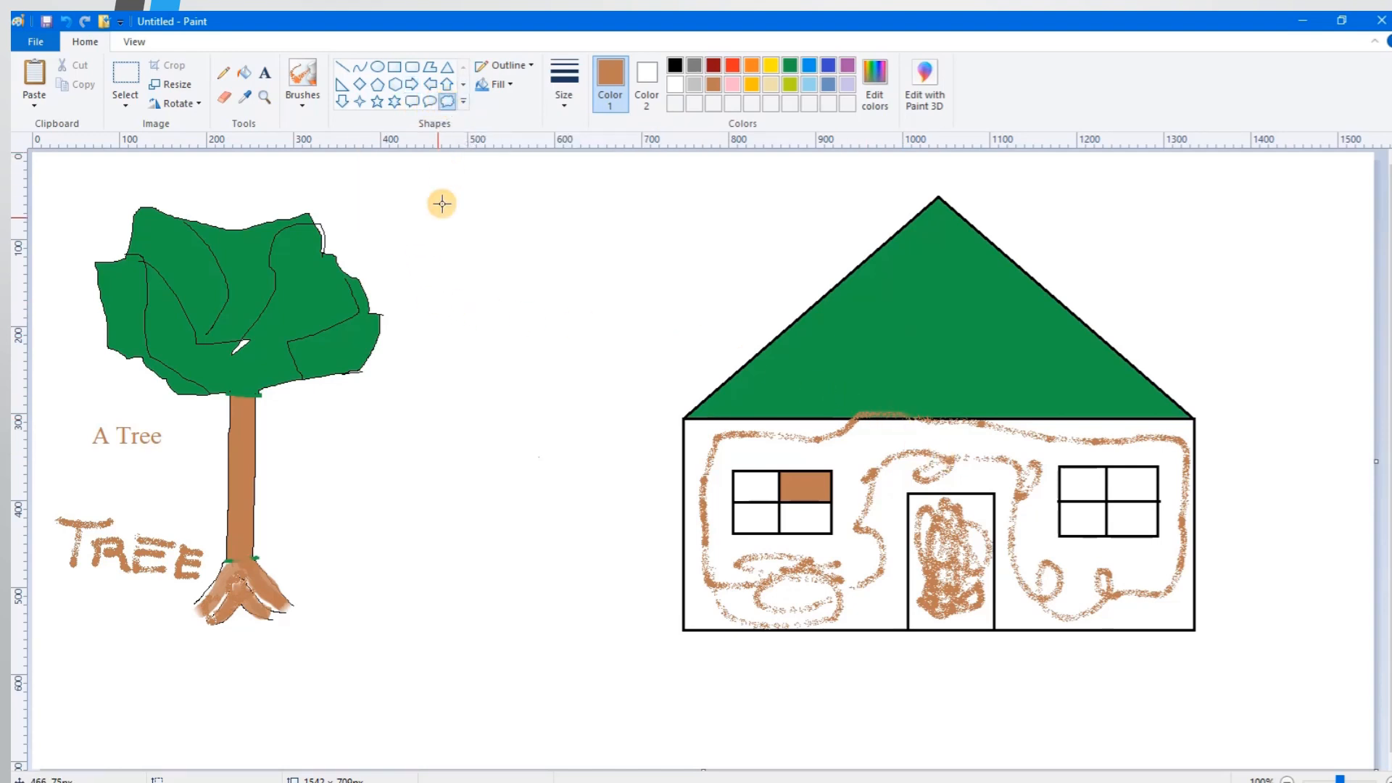
pyautogui.moveTo(446, 183); pyautogui.dragTo(727, 309)
pyautogui.moveTo(1104, 198); pyautogui.dragTo(1337, 291)
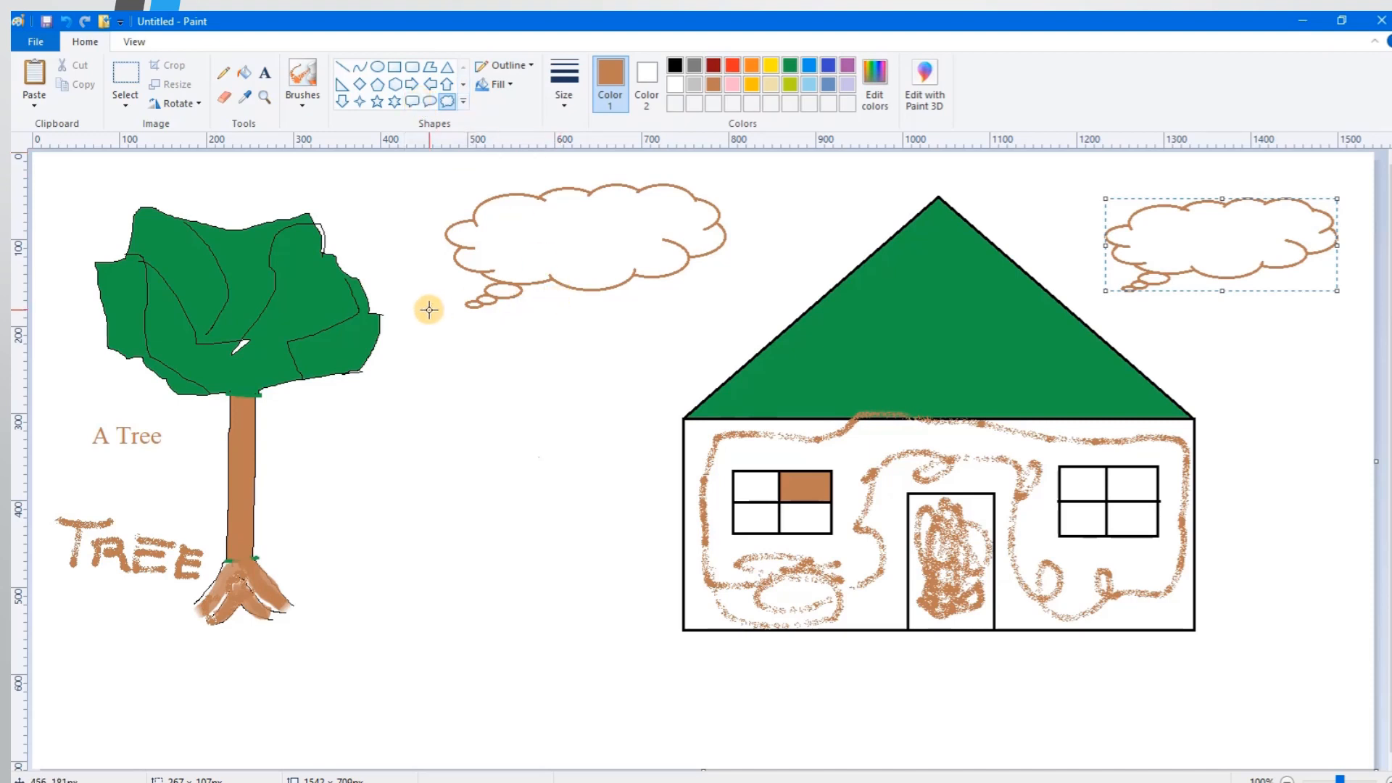
pyautogui.click(464, 109)
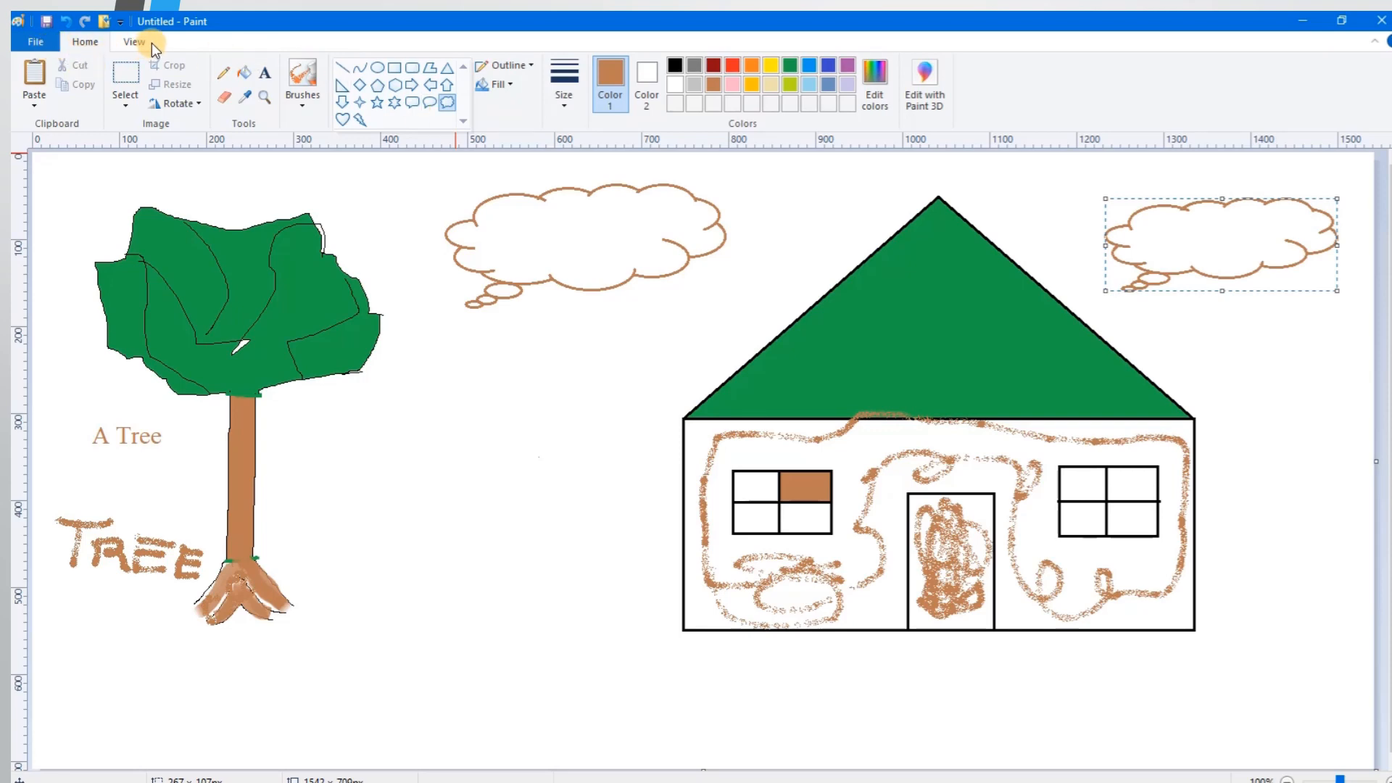
# - Save the picture as a PNG named "Paint 2" in the AJA TUTORIAL folder on the Desktop
pyautogui.click(36, 45)
pyautogui.moveTo(72, 181)
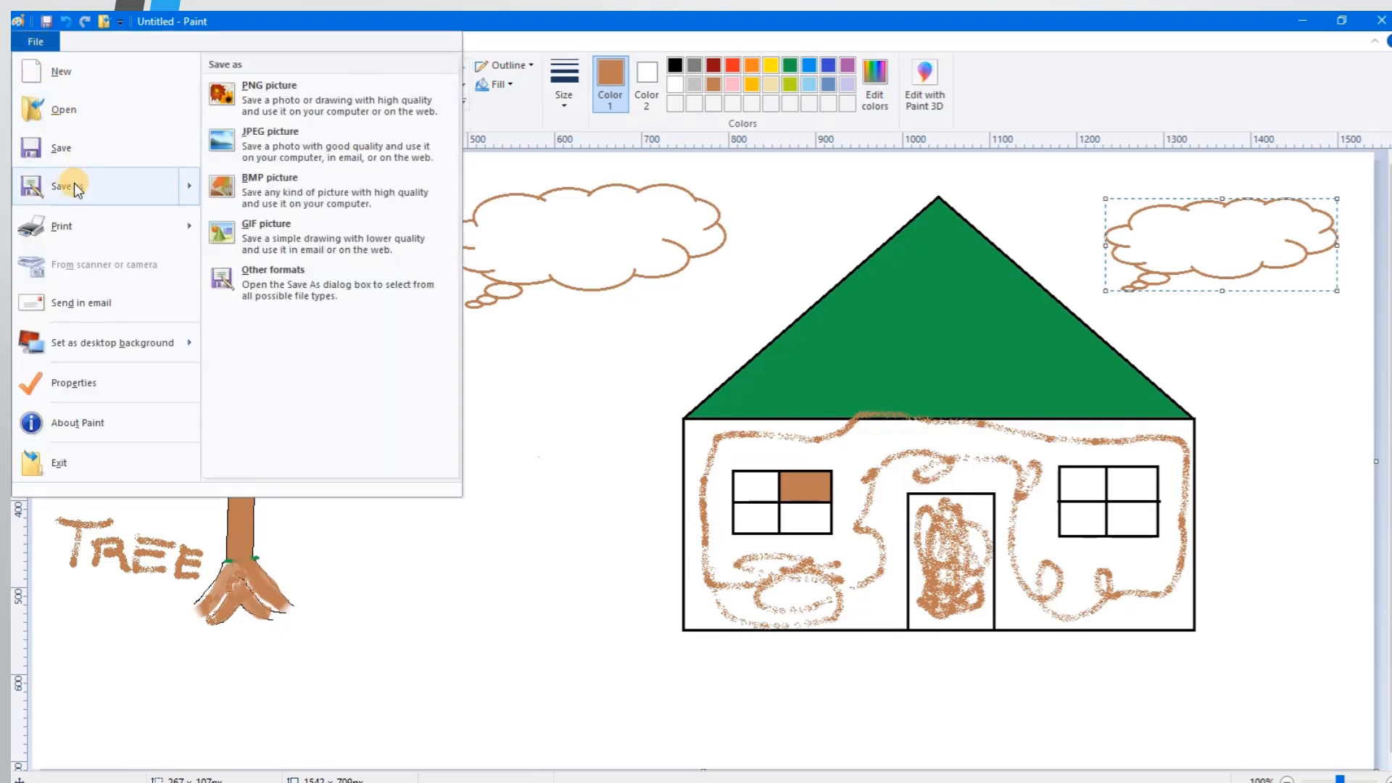
pyautogui.click(74, 183)
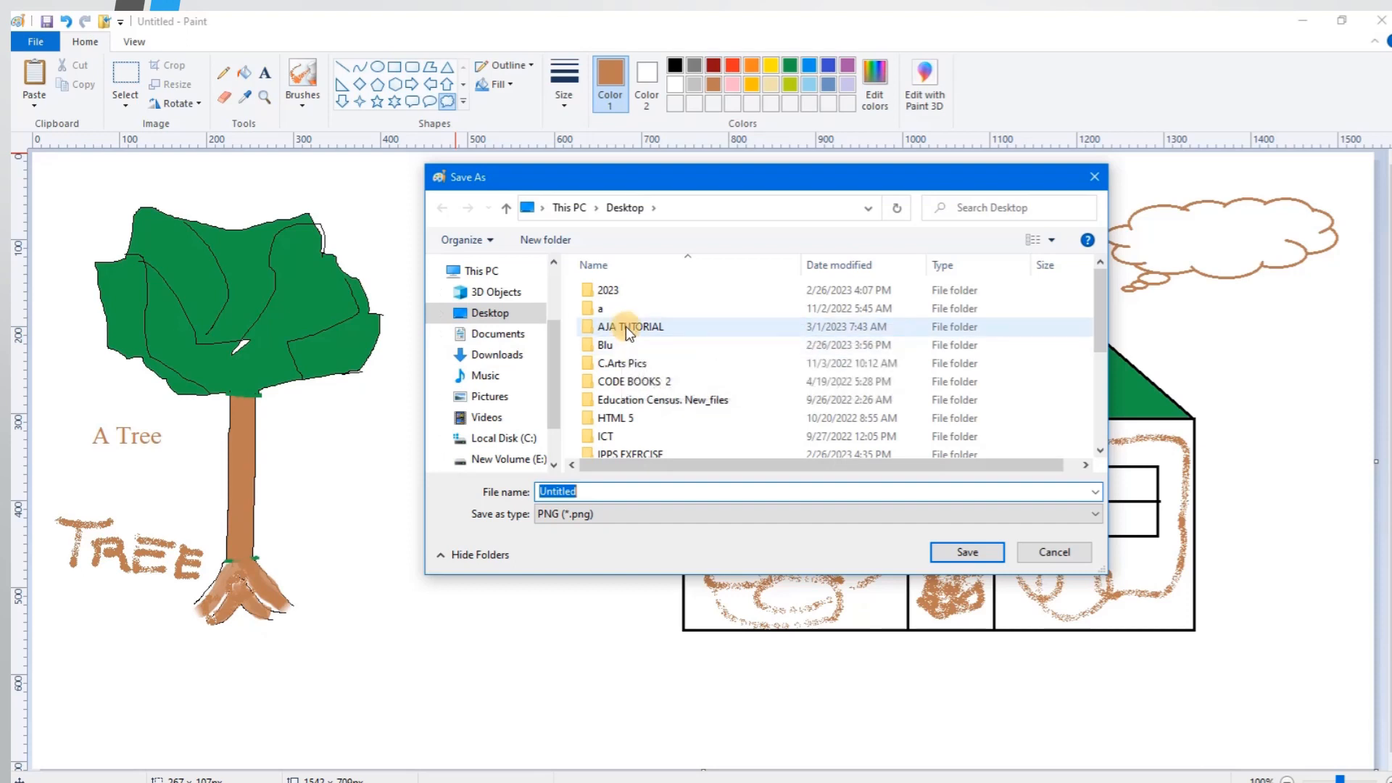
pyautogui.click(470, 324)
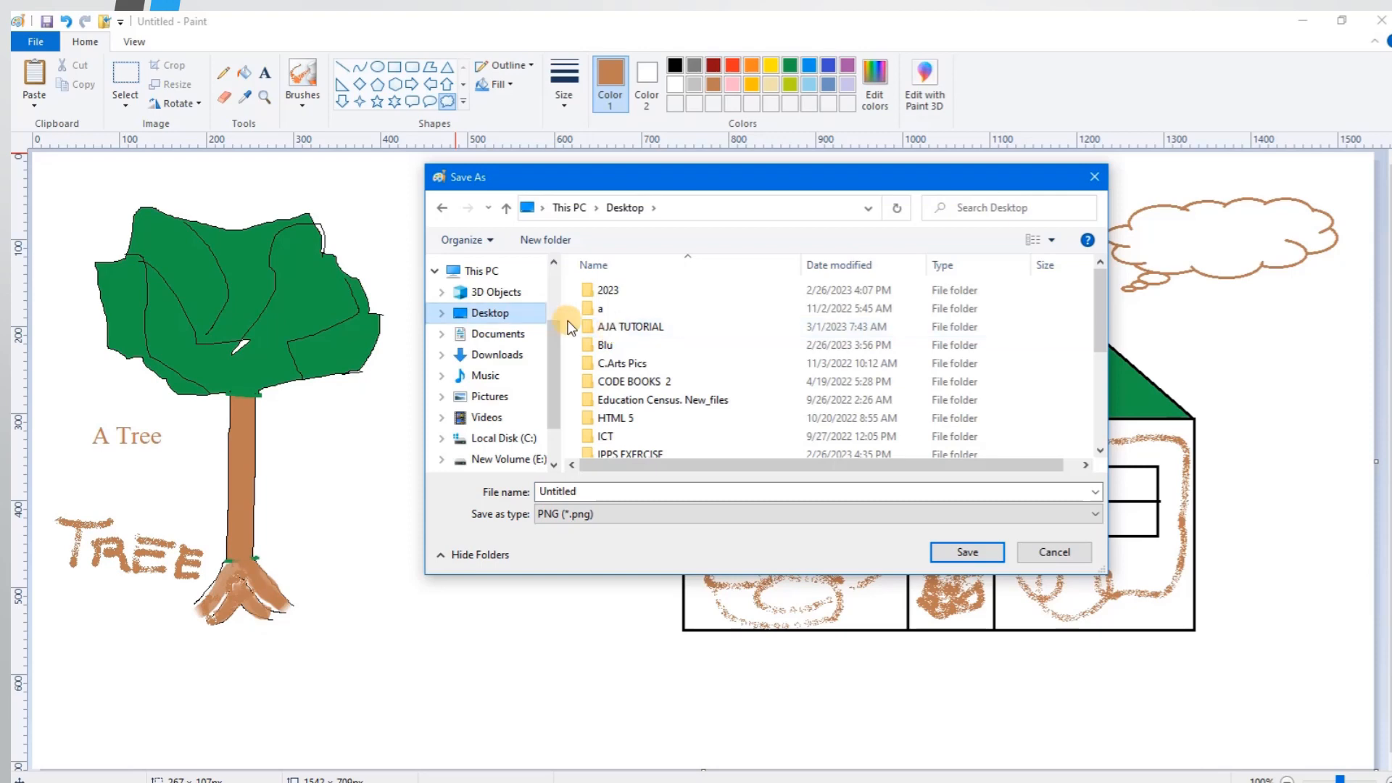
pyautogui.doubleClick(629, 329)
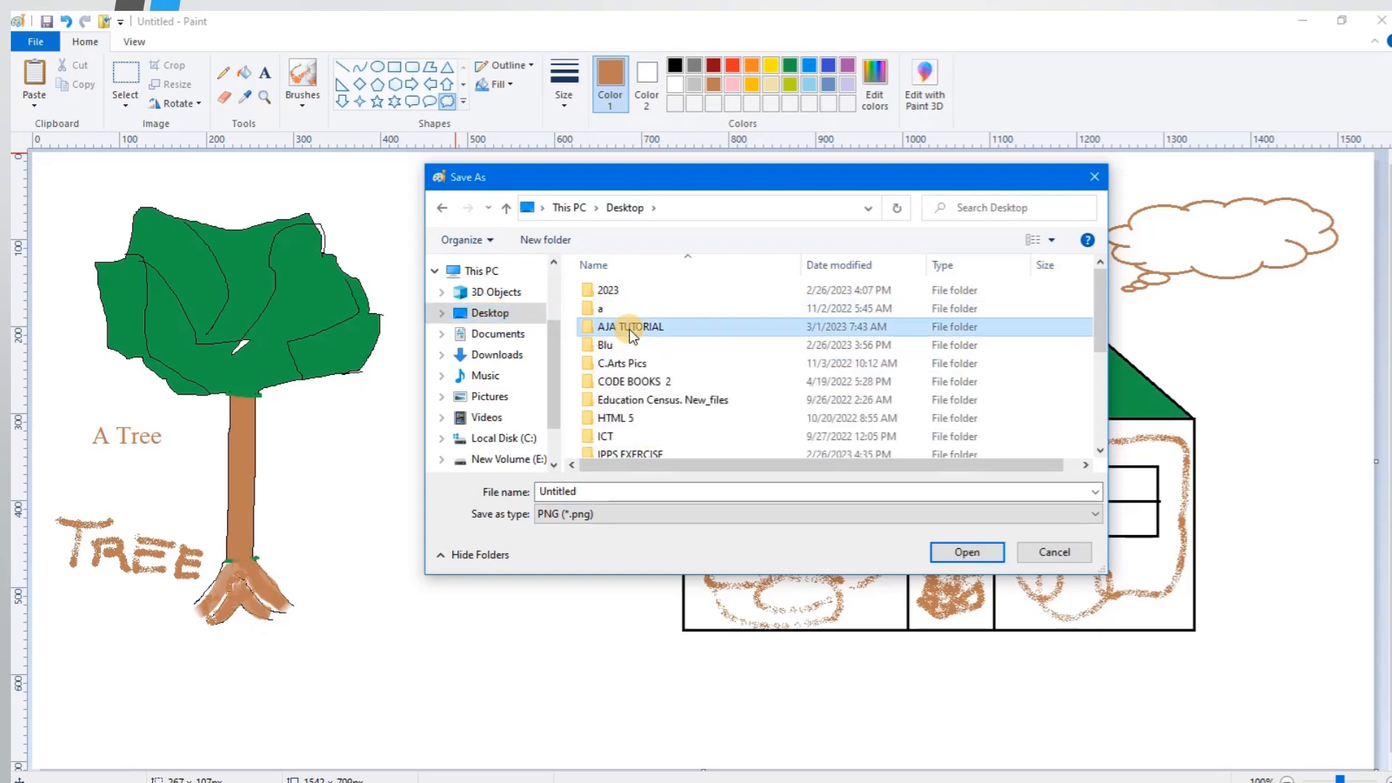
pyautogui.click(591, 490)
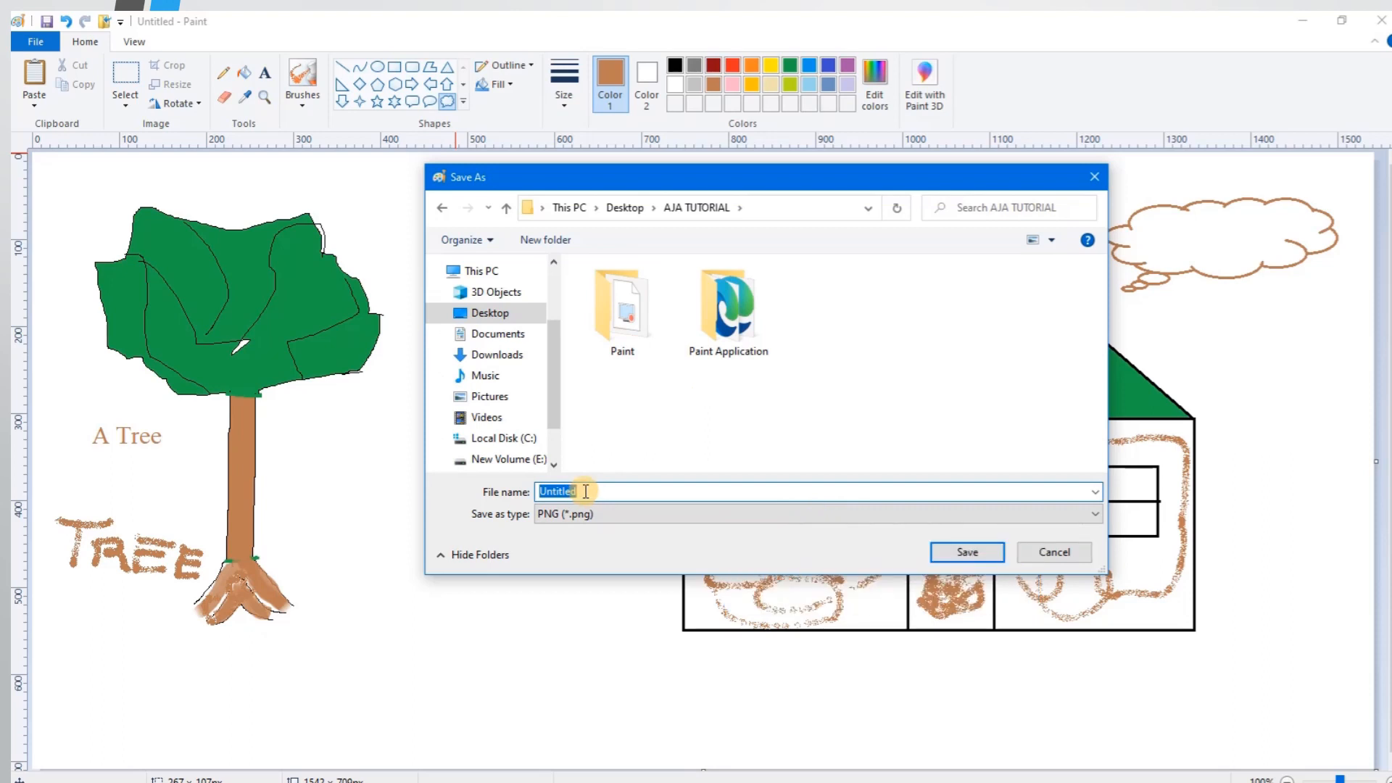
pyautogui.write('Pai')
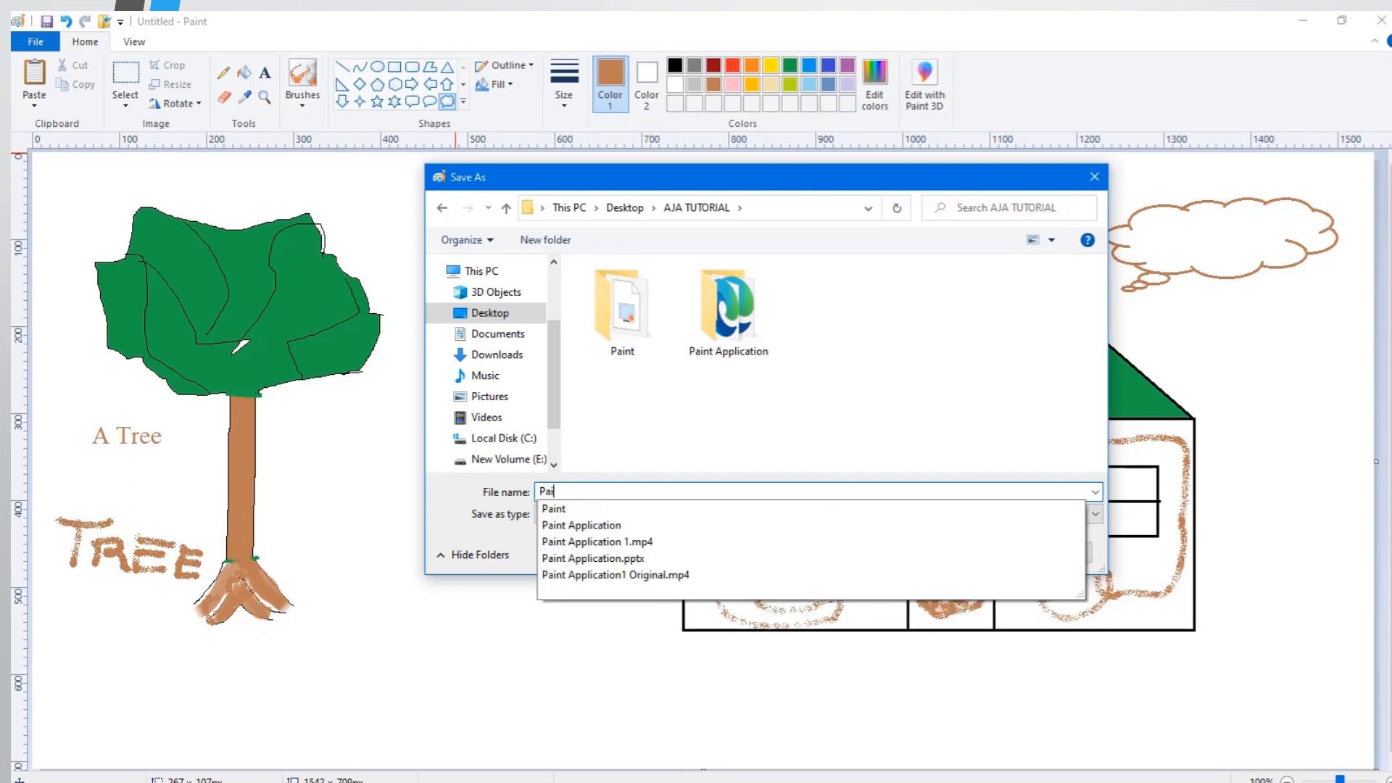
pyautogui.write('nt 2')
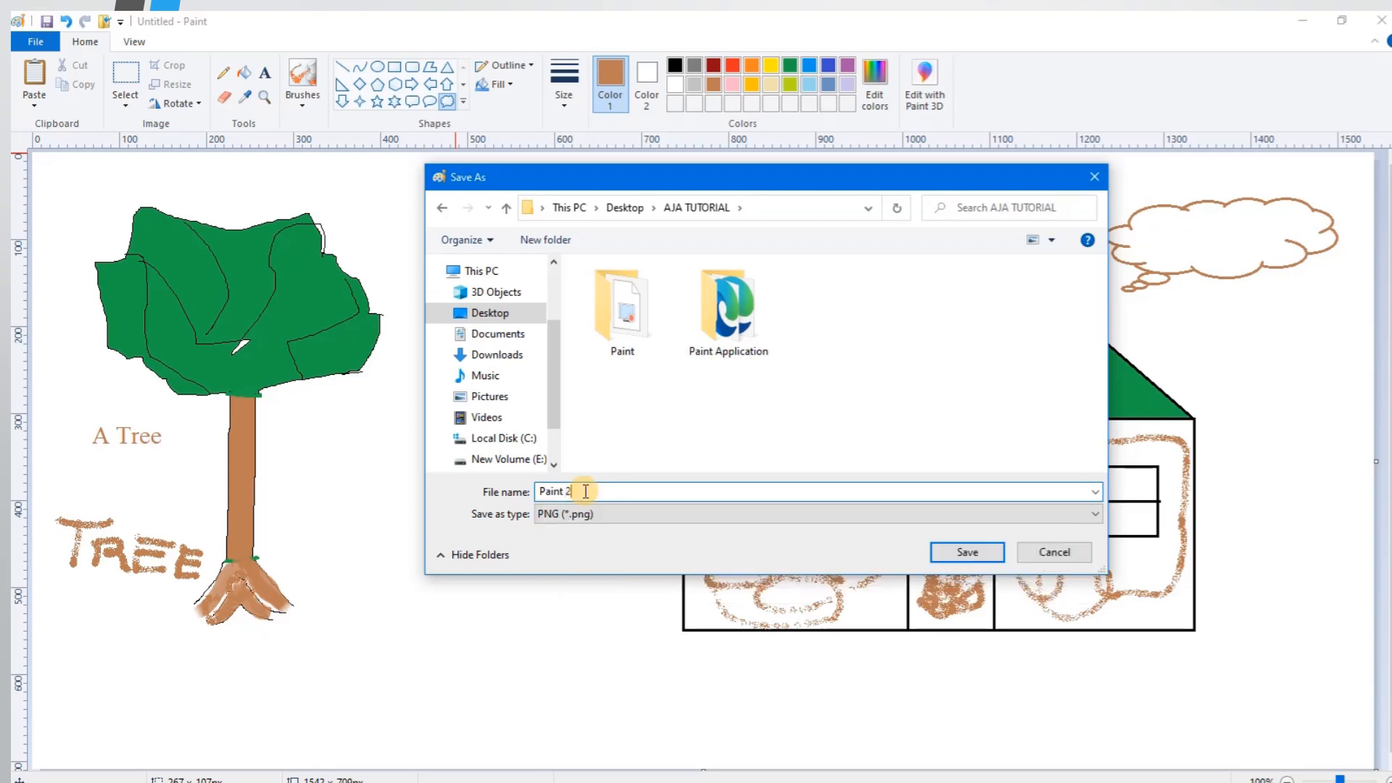
pyautogui.click(979, 551)
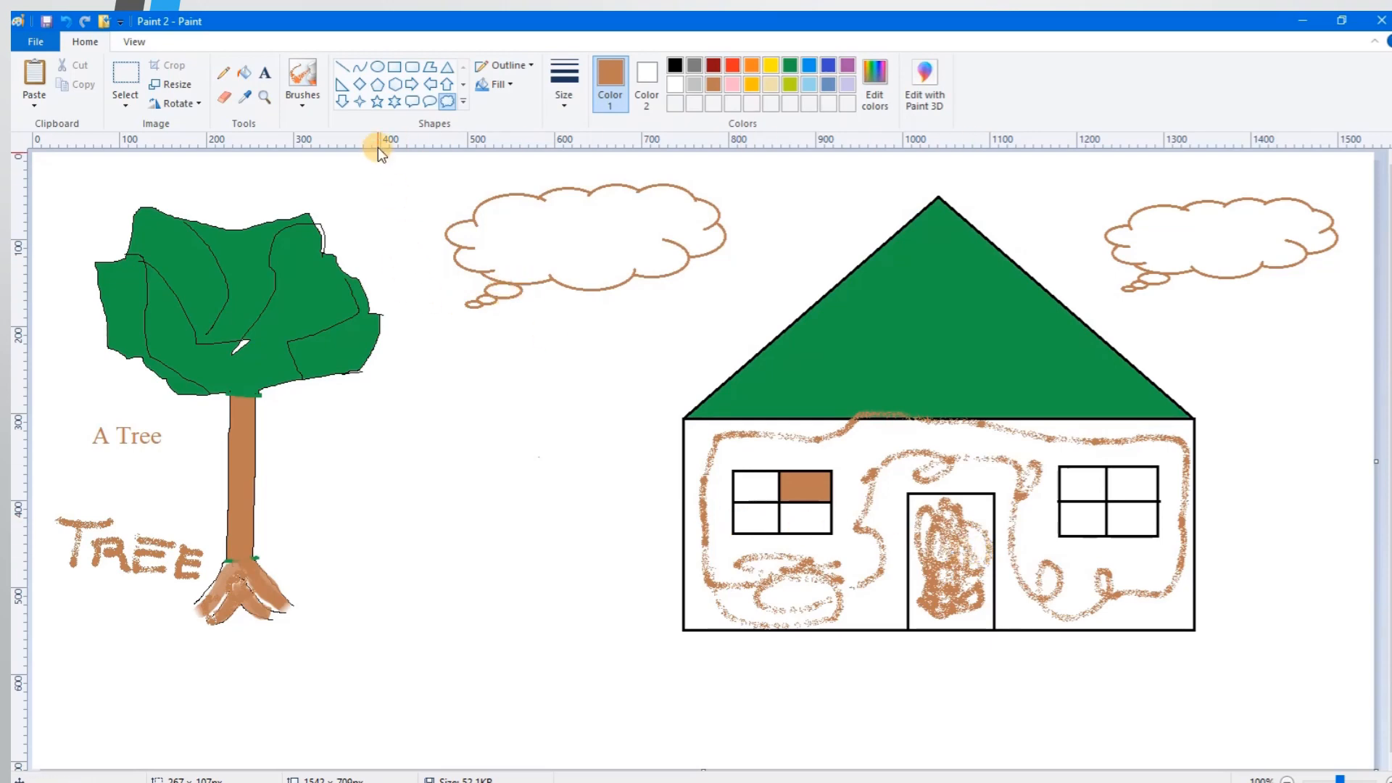
# - Draw a brown rounded rectangular callout about 293 × 212 px between the trunk and the house wall, and save the picture
pyautogui.click(410, 101)
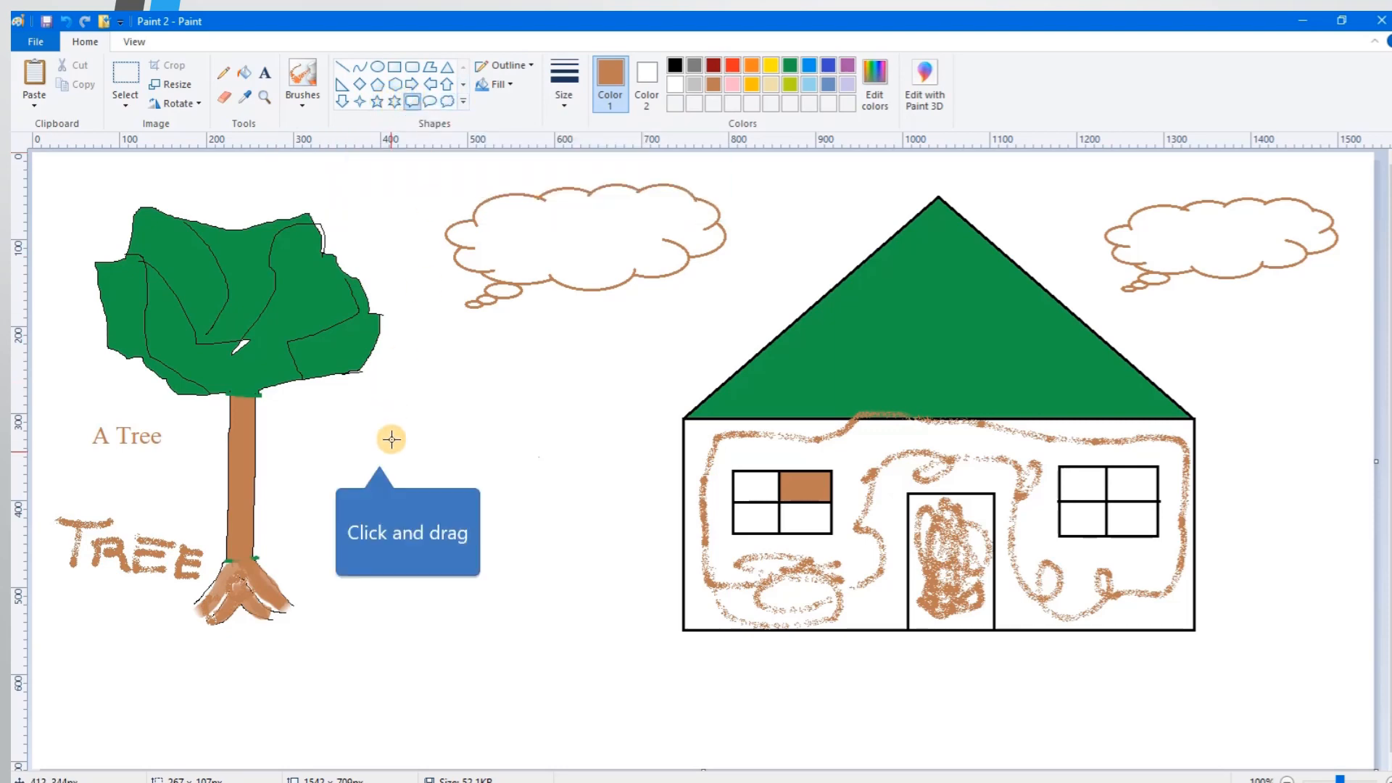
pyautogui.moveTo(380, 453)
pyautogui.mouseDown()
pyautogui.moveTo(559, 531)
pyautogui.moveTo(633, 636)
pyautogui.mouseUp()
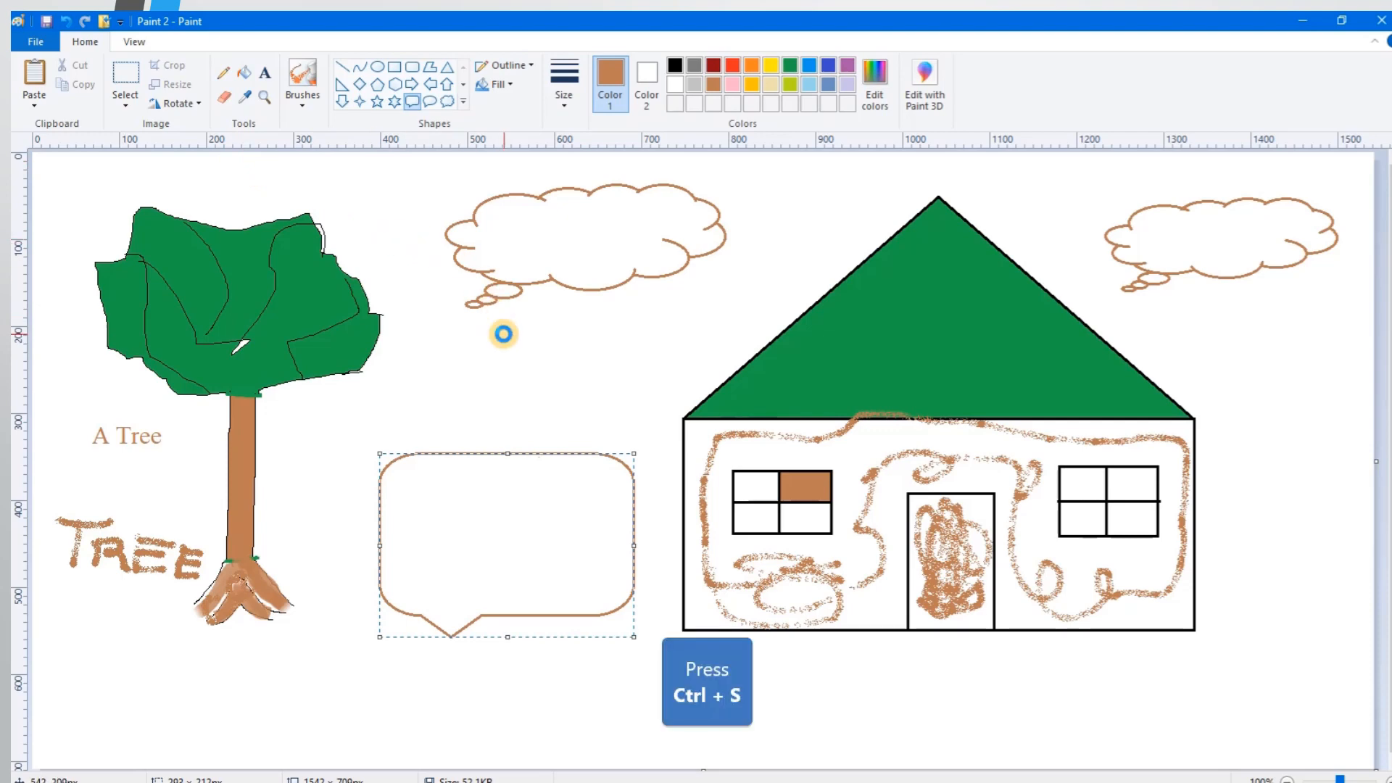
pyautogui.hotkey('ctrl', 's')
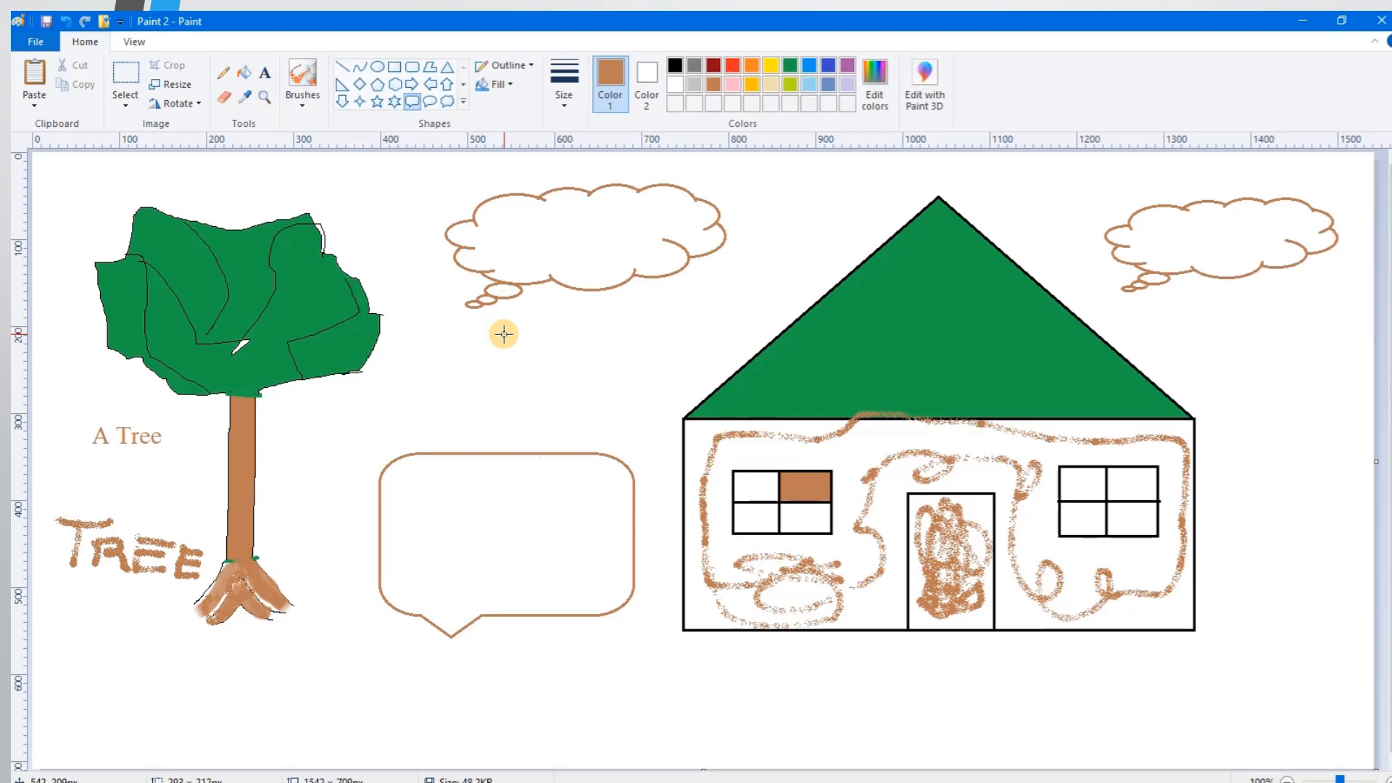
pyautogui.click(36, 41)
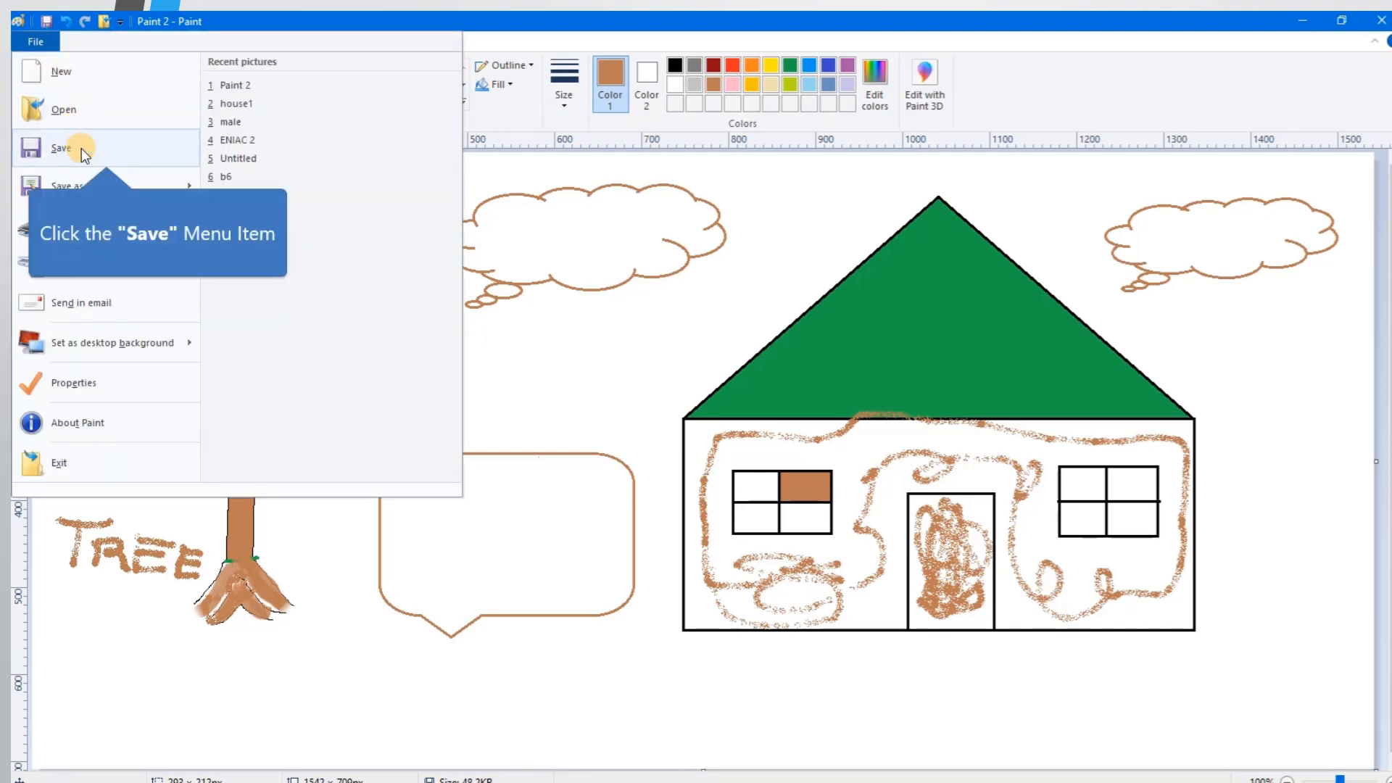
pyautogui.click(61, 148)
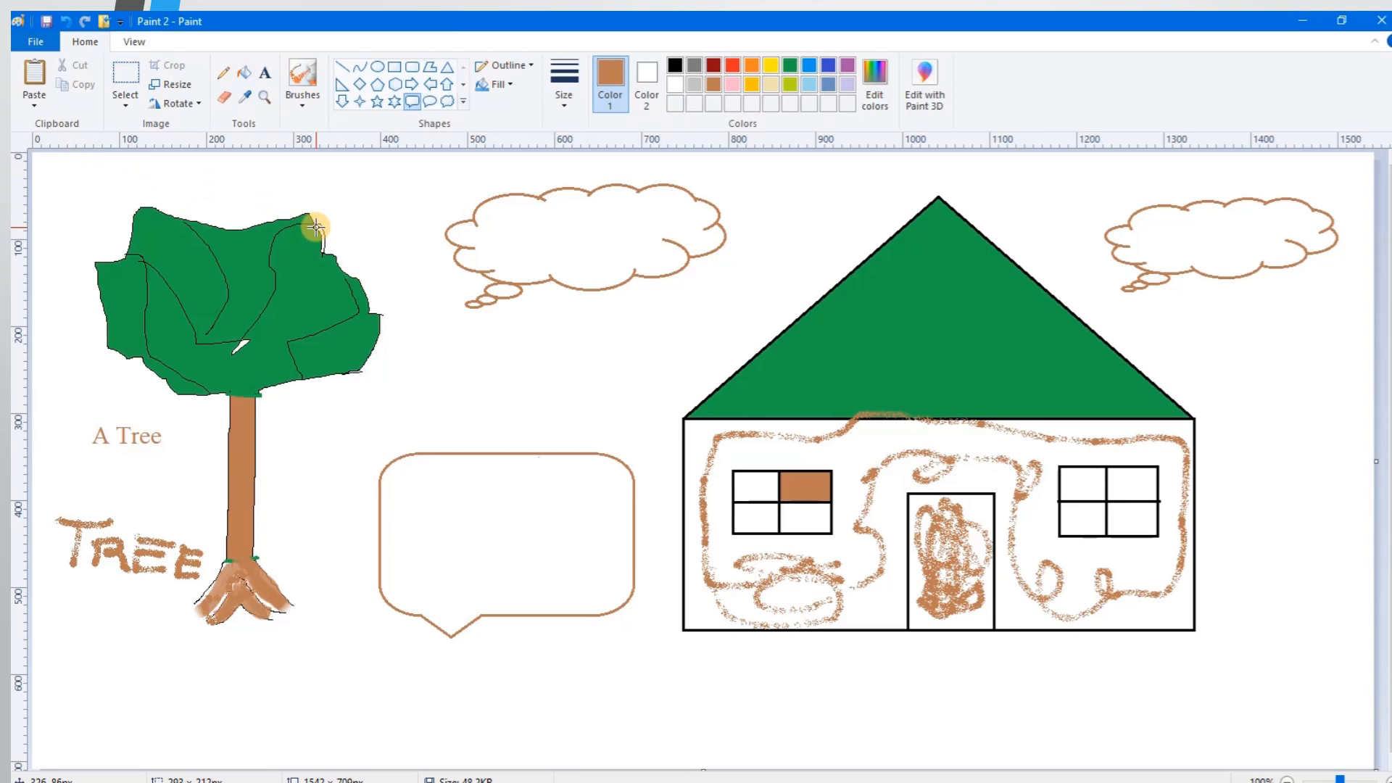